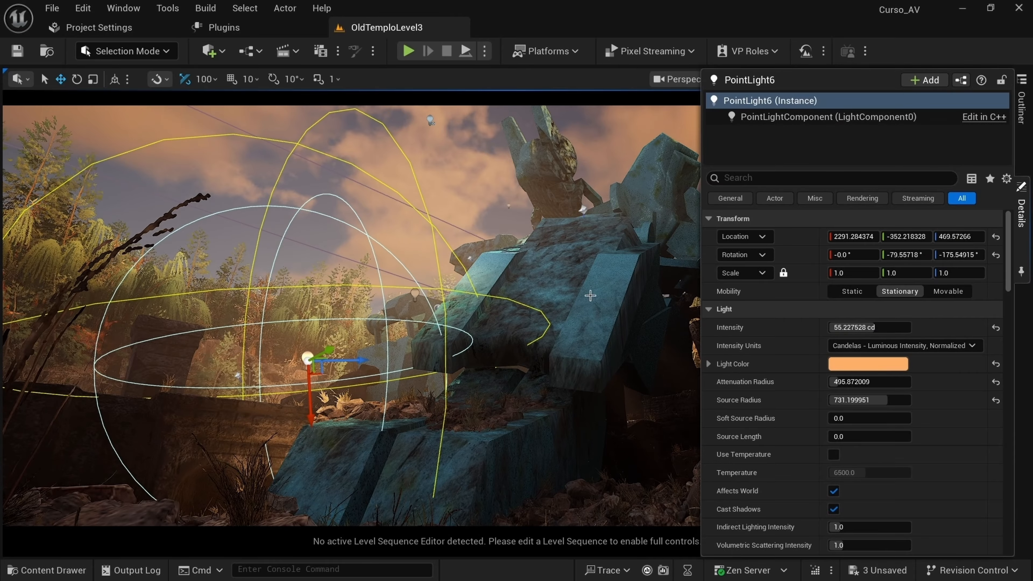
Step: Duplicate the point light beside the ruined wall and position the copy up by the statue's head
alt+drag(335, 359, 569, 219)
drag(547, 275, 539, 213)
drag(563, 179, 621, 181)
Step: Set the duplicated light's Attenuation Radius to about 543, Source Radius to 1000 and Intensity to about 73 cd
click(1021, 213)
drag(874, 382, 910, 400)
drag(632, 144, 635, 142)
click(1020, 213)
drag(873, 327, 887, 327)
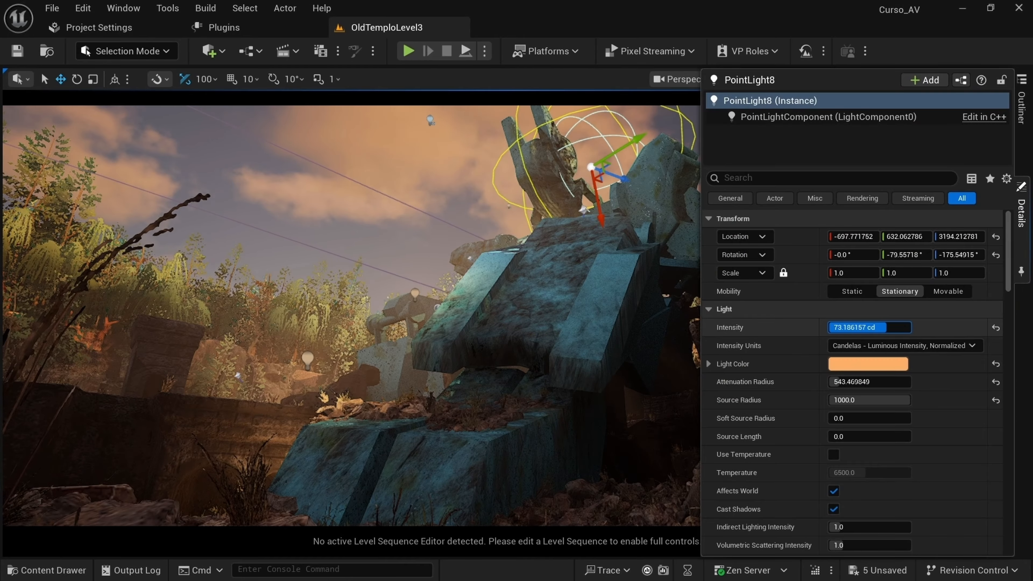
right_drag(565, 237, 614, 237)
key(g)
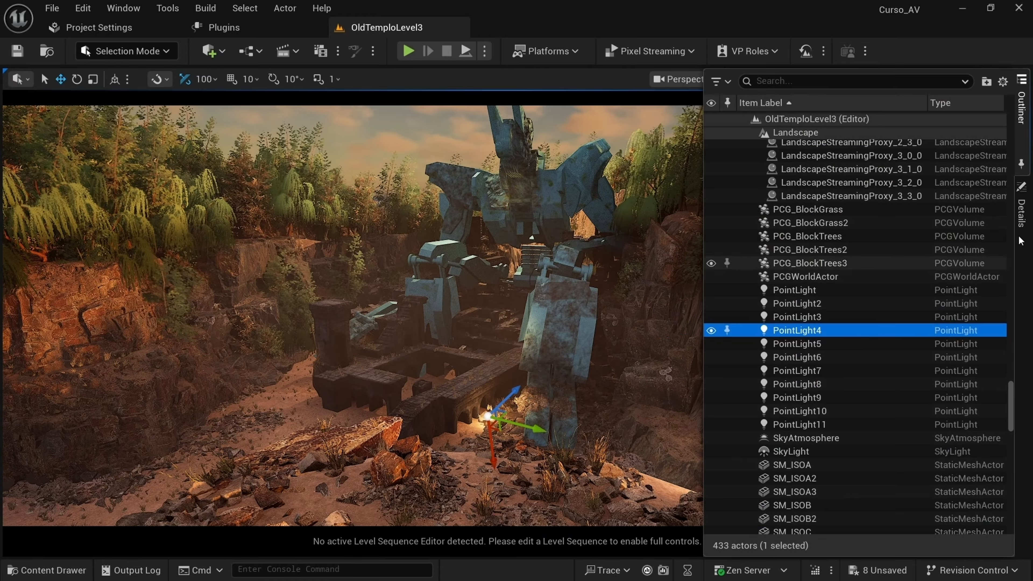
Step: Lower the Intensity of PointLight4 near the statue's foot to about 9.5 cd
click(1021, 240)
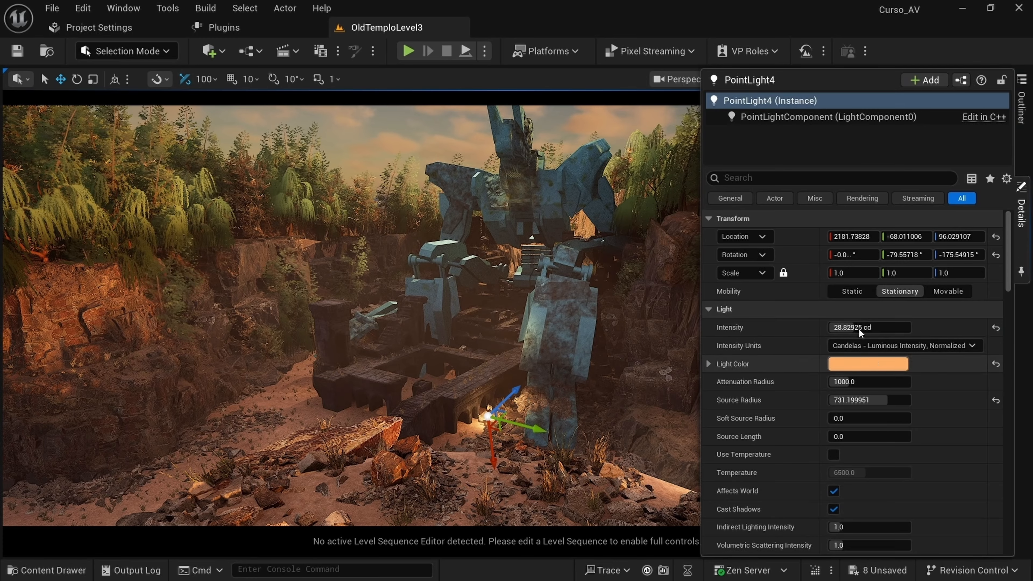
drag(843, 328, 836, 328)
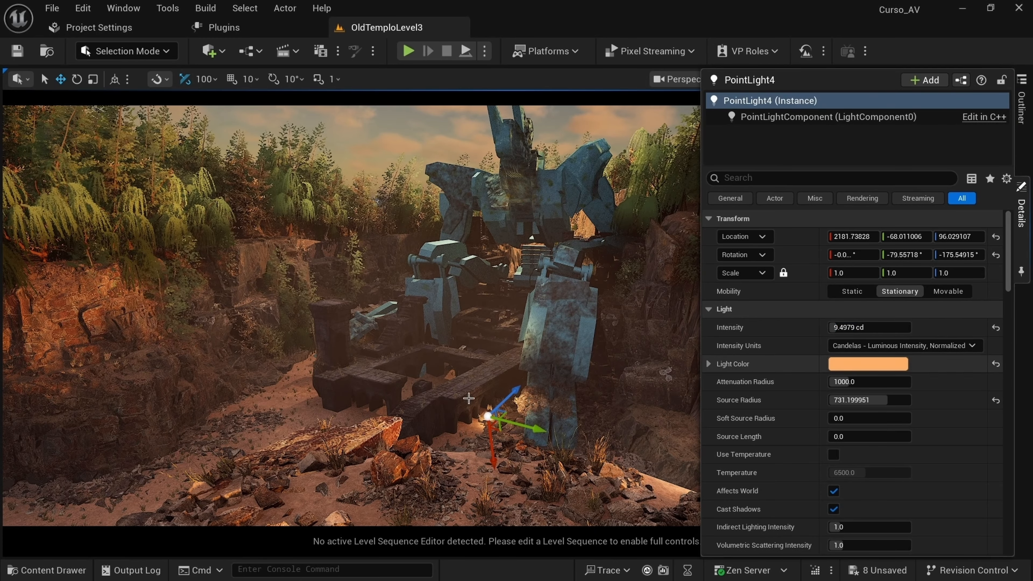
right_drag(431, 348, 435, 338)
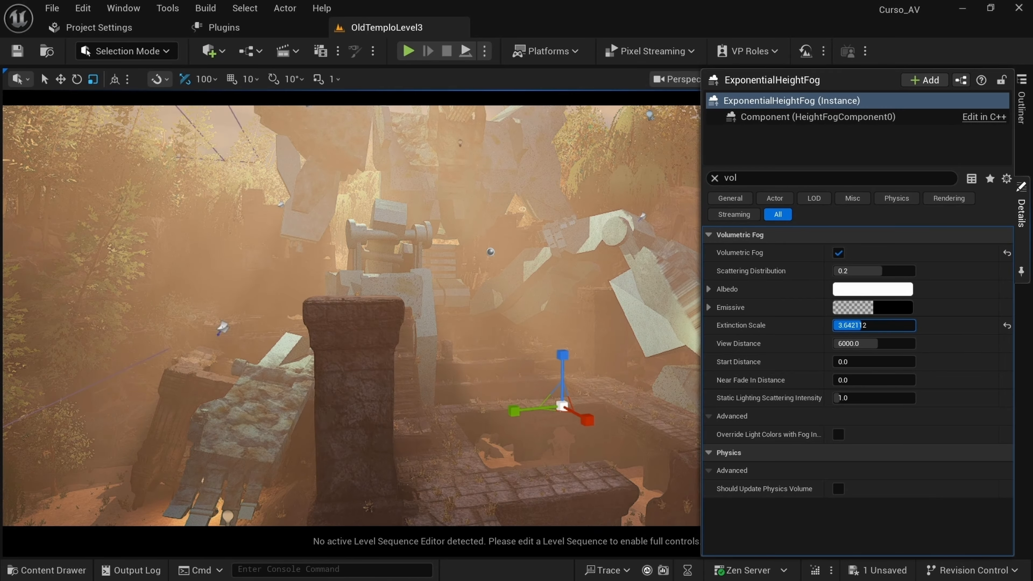
Step: Try a different Extinction Scale for the height fog's volumetric fog and undo the edit
drag(861, 325, 843, 325)
key(ctrl+z)
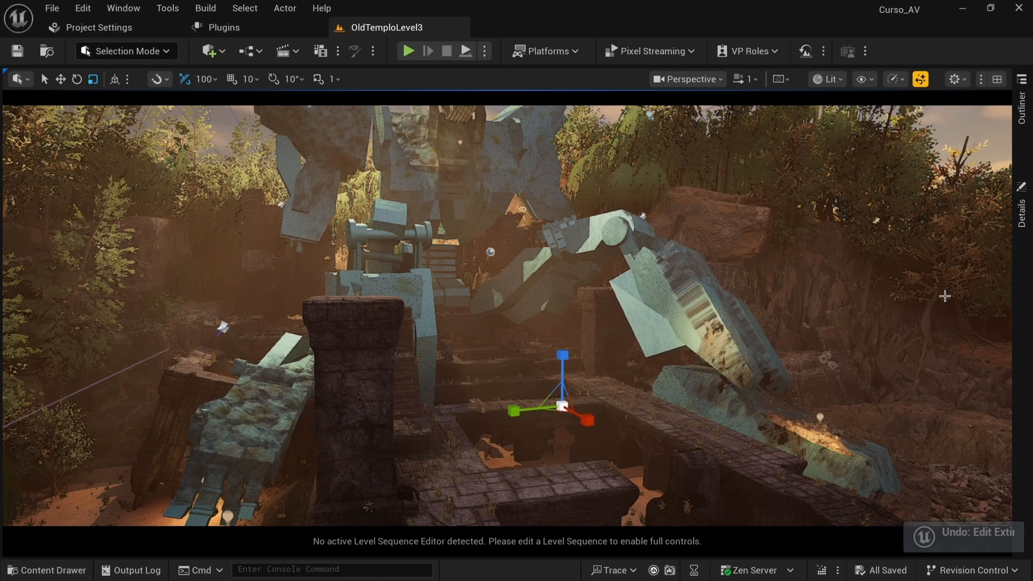
Step: Raise the Scattering Distribution of the height fog's volumetric fog
click(1019, 214)
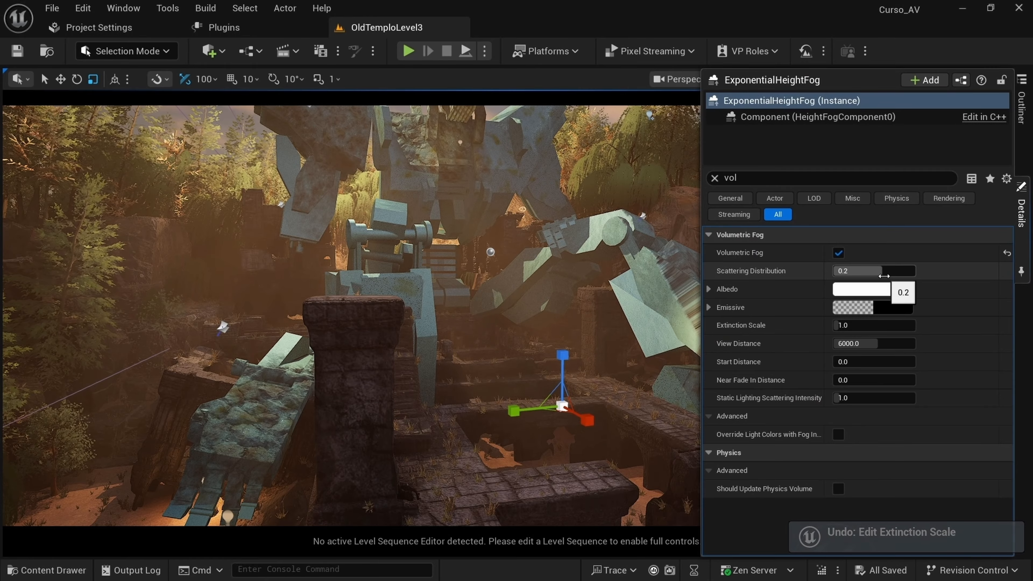
drag(884, 271, 915, 272)
right_drag(528, 310, 517, 195)
Step: Turn off Cast Volumetric Shadow on the point light above the statue's shoulder and set its Volumetric Scattering Intensity to 0
click(412, 137)
click(1021, 212)
click(838, 272)
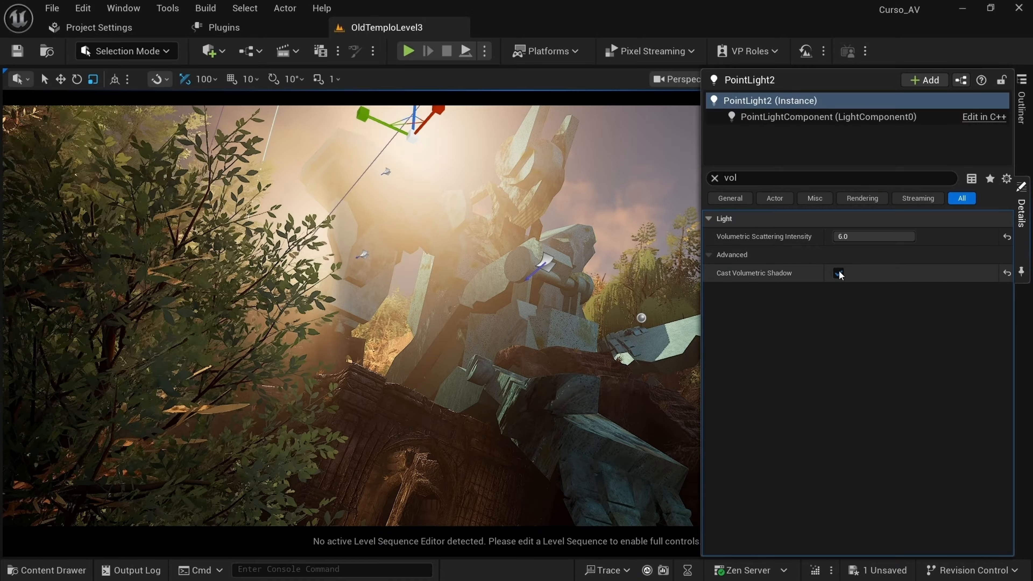
click(838, 273)
click(862, 238)
text(0)
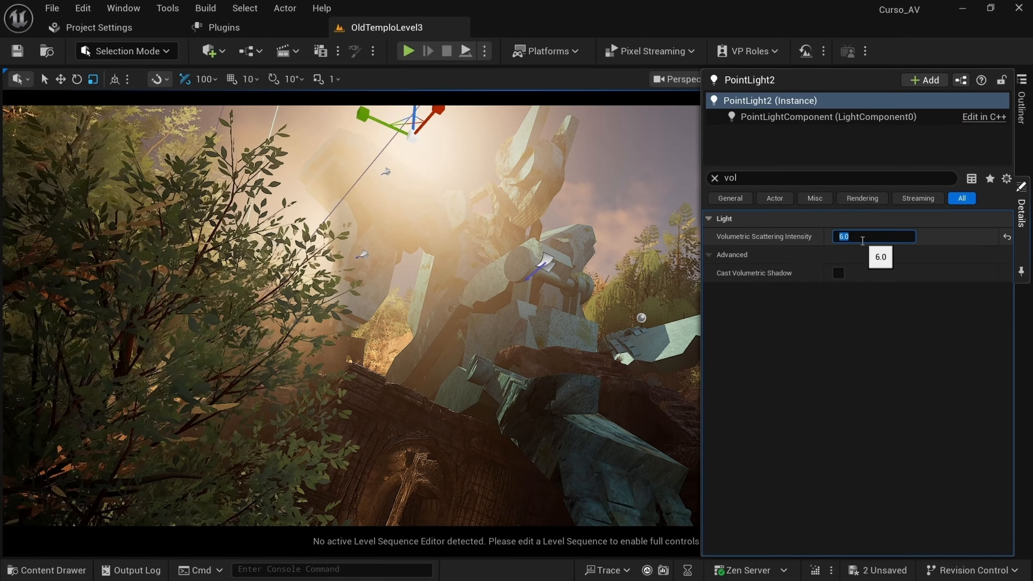
key(Return)
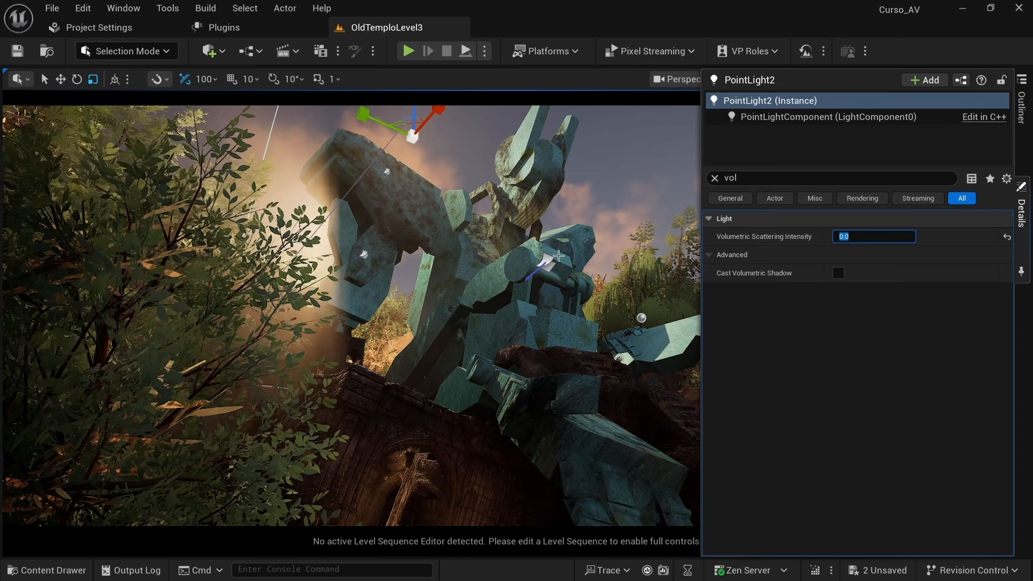
right_drag(570, 277, 610, 300)
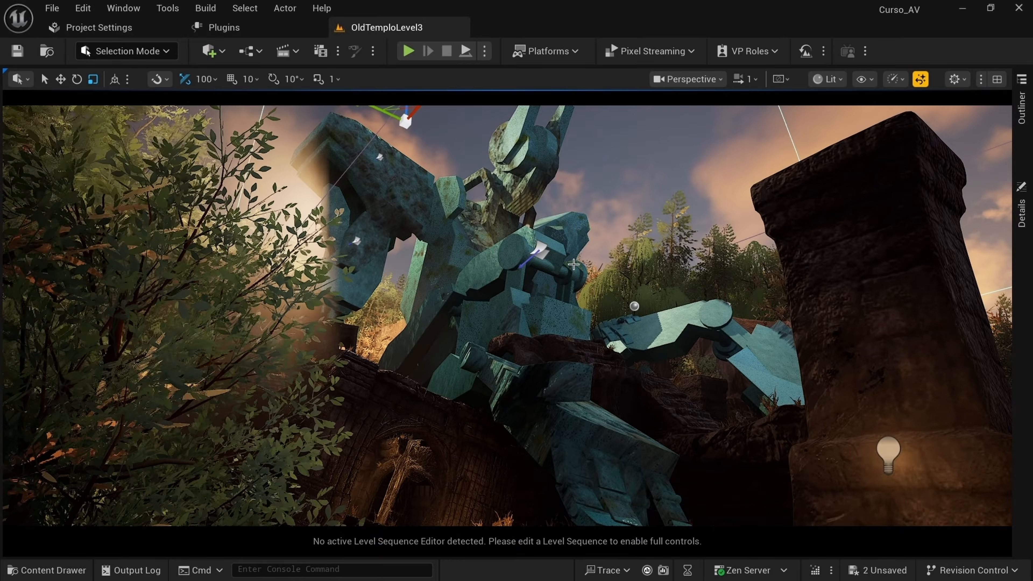
key(g)
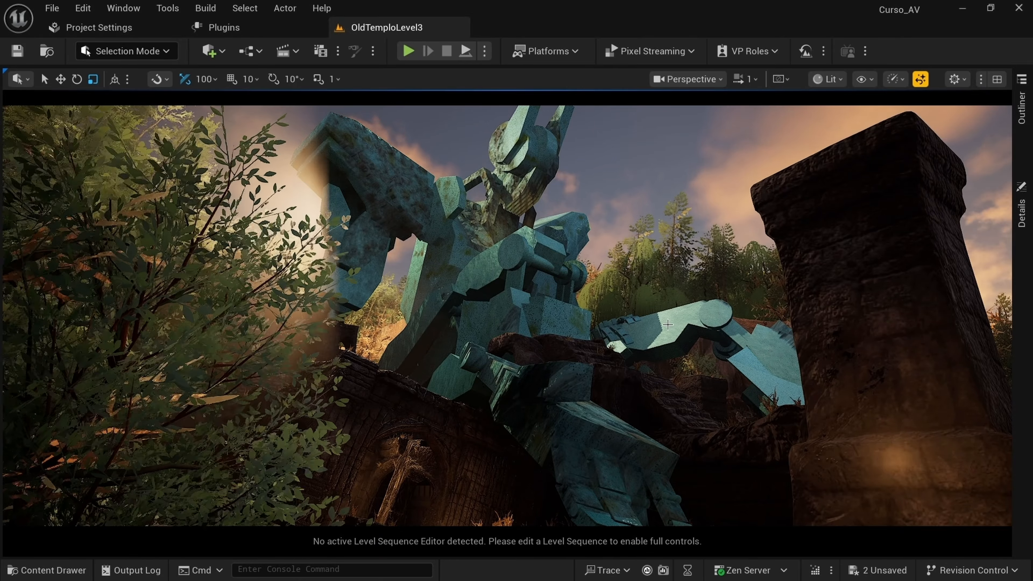
Step: Search the placeable actors for fog and place a Local Fog Volume in the ruins below the statue
right_drag(613, 300, 595, 325)
click(210, 51)
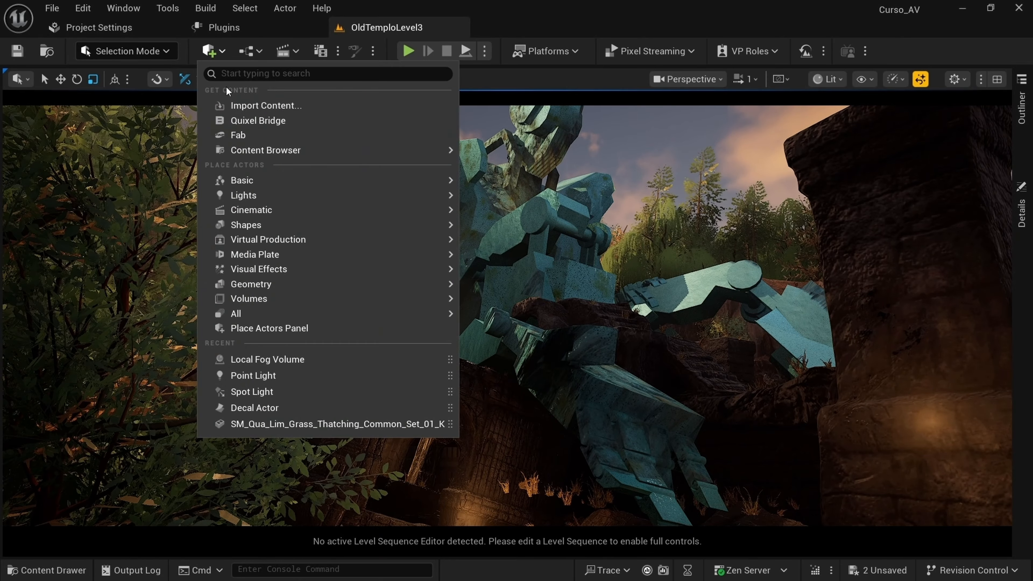
mouse_move(266, 195)
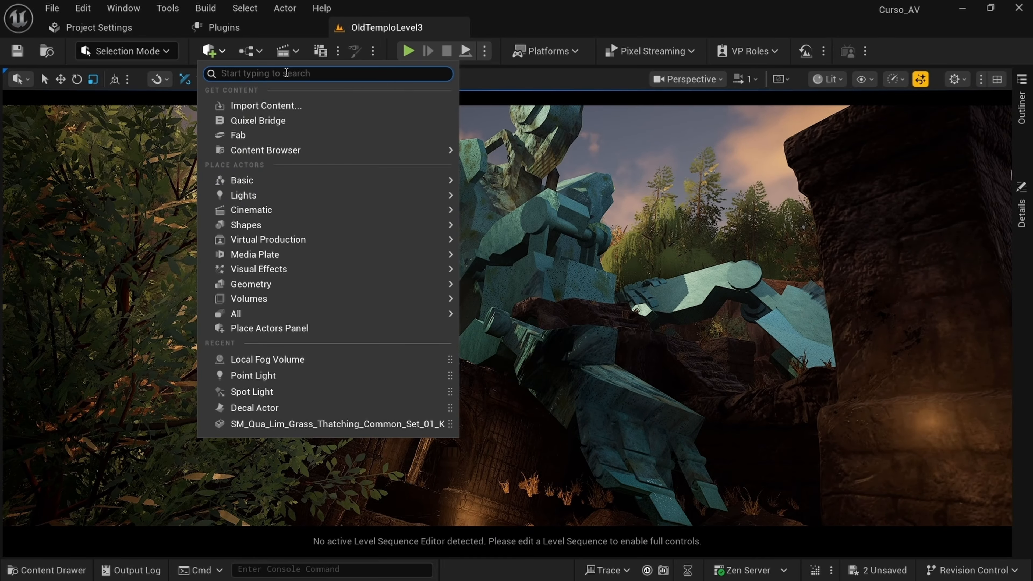
text(fog)
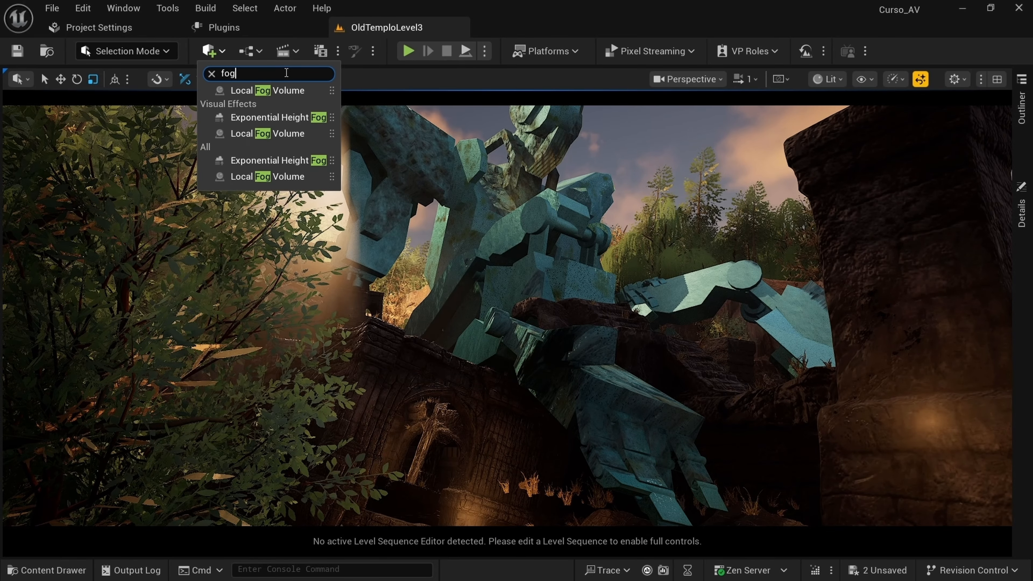
drag(260, 131, 634, 390)
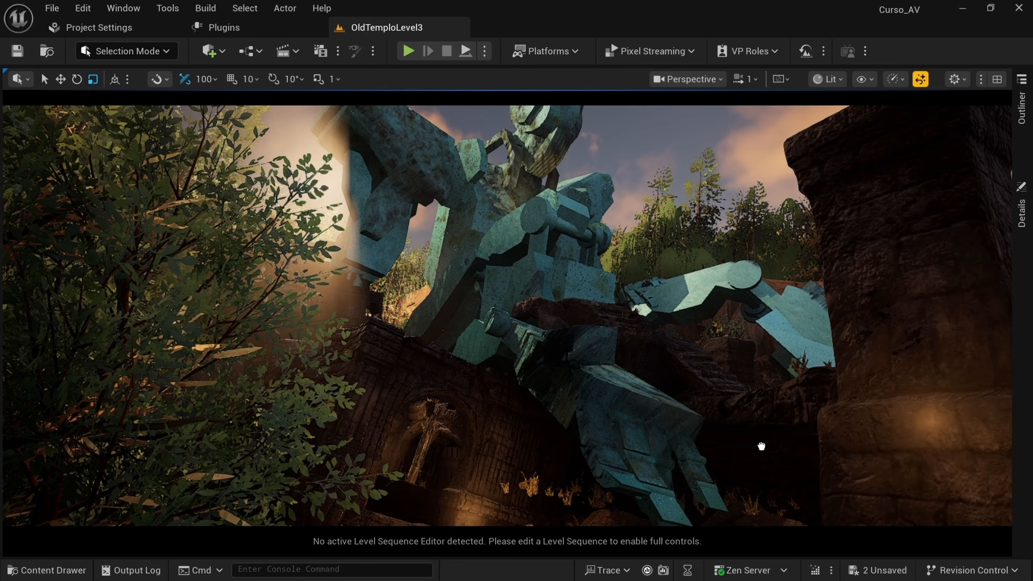
drag(770, 474, 769, 486)
Step: Scale the fog volume uniformly to about 3.2 and move it over the stone platform beside the pillar
key(s)
right_drag(811, 408, 782, 436)
key(d)
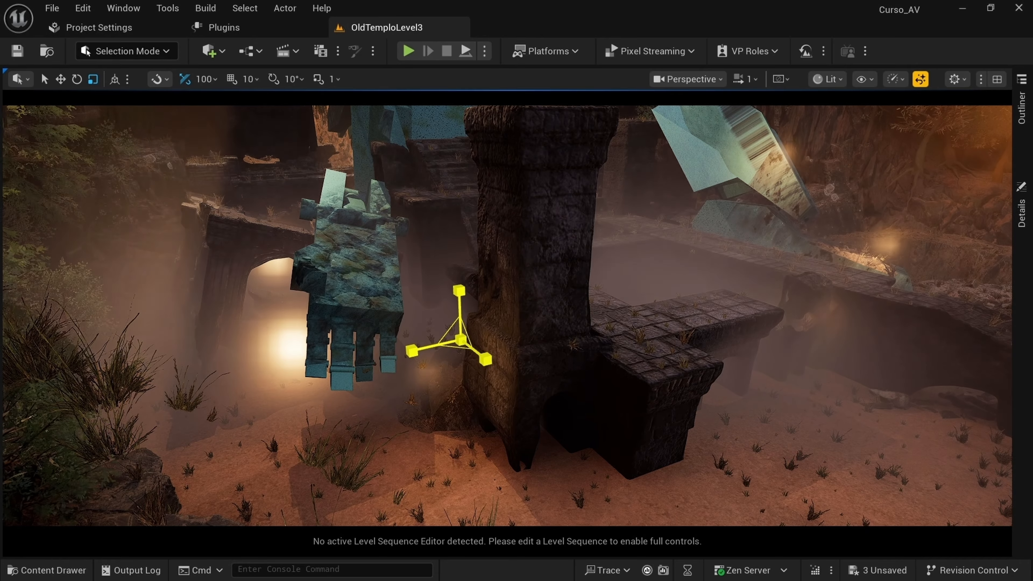
key(w)
drag(438, 346, 551, 330)
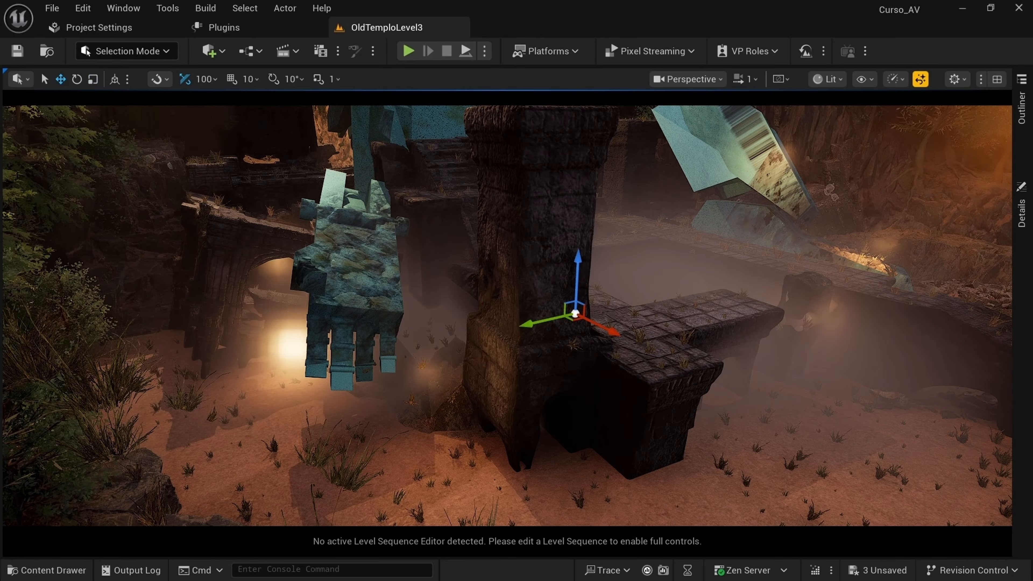
key(w)
right_drag(552, 330, 626, 285)
right_drag(457, 408, 406, 455)
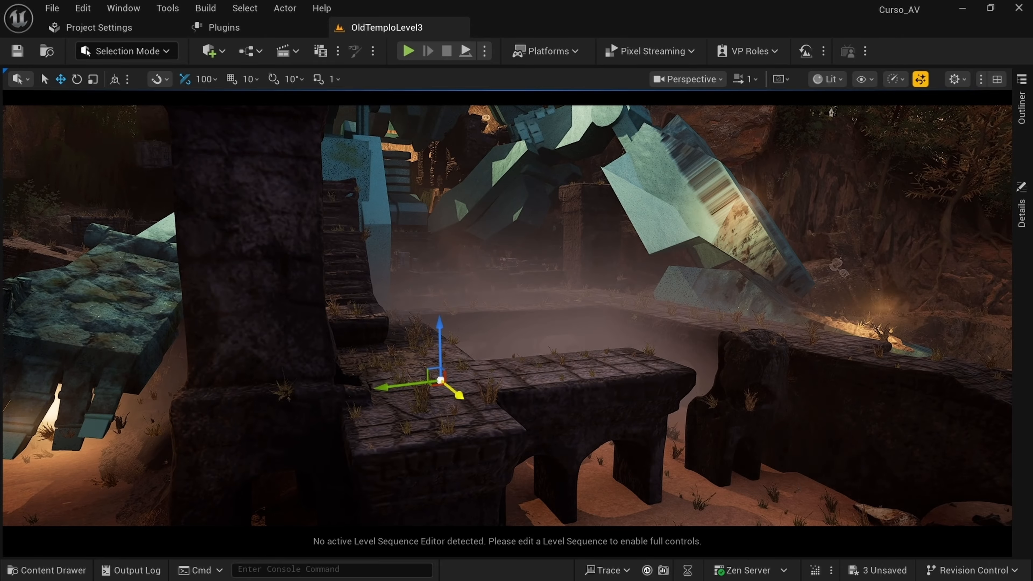
drag(450, 381, 403, 342)
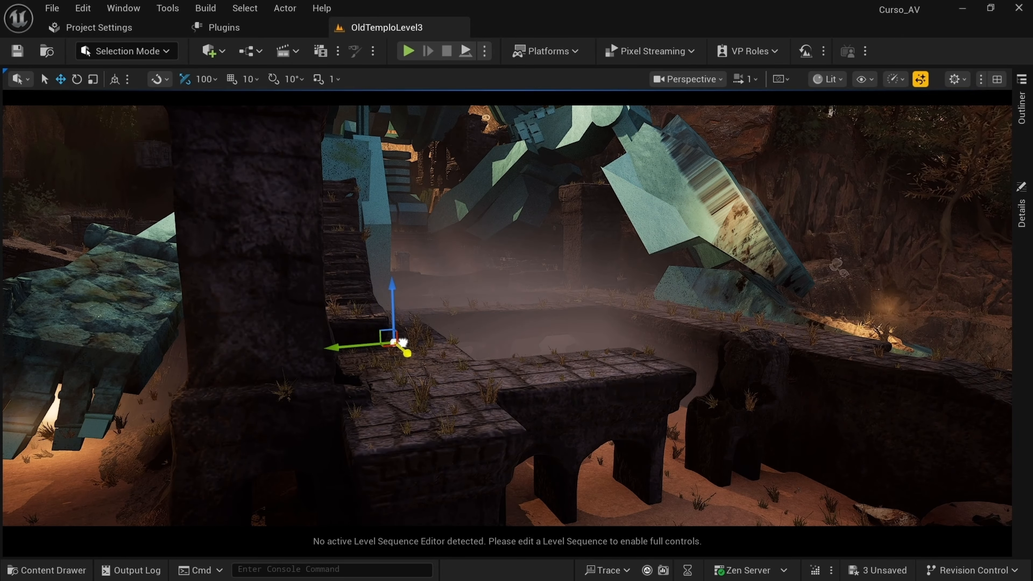
Step: Stretch the local fog volume along its Y axis to a scale of about 4.99 so it spans the ruins
key(s)
right_drag(488, 351, 414, 346)
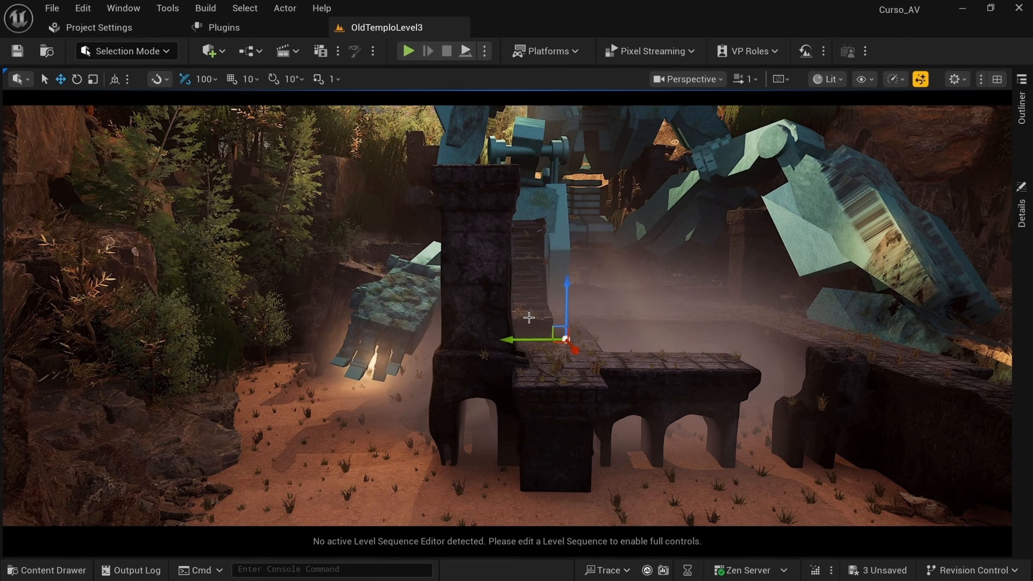
key(g)
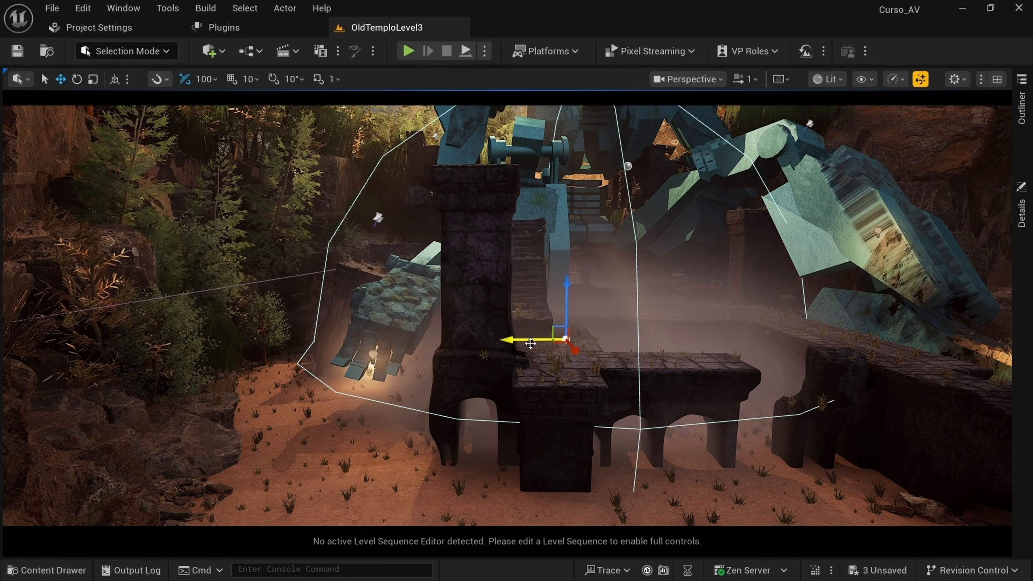
key(e)
key(r)
key(w)
key(s)
right_drag(531, 343, 555, 340)
key(w)
Step: Clear the property filter and lower the local fog volume's Radial Fog Density to about 0.247
click(1021, 214)
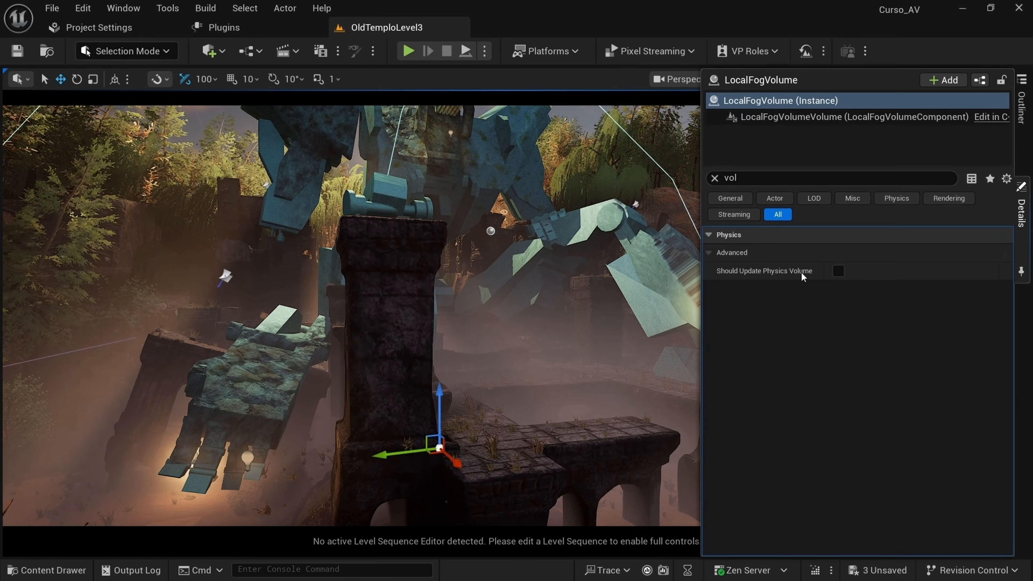
click(714, 177)
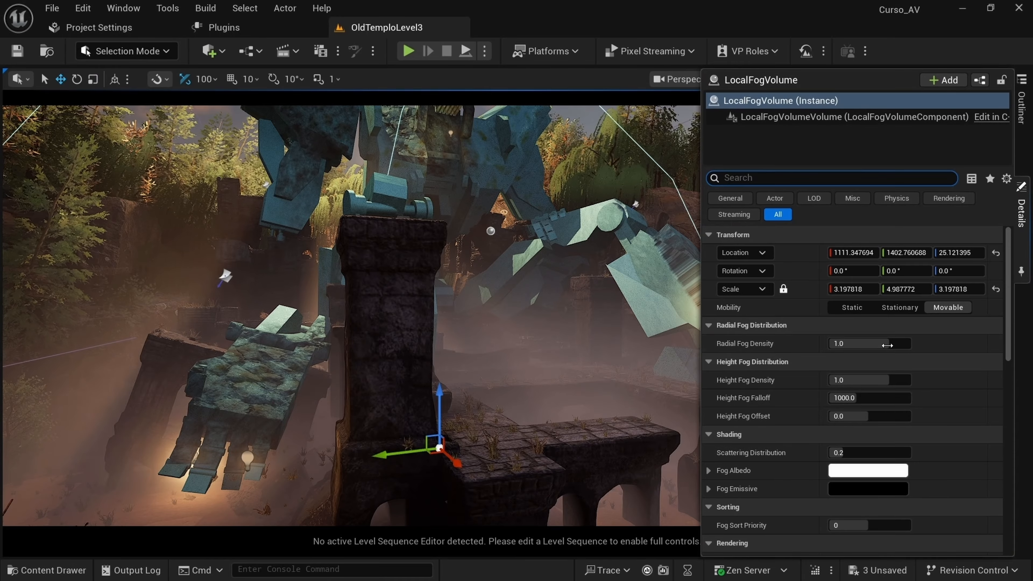
mouse_move(886, 345)
mouse_down()
mouse_move(866, 346)
mouse_move(885, 350)
mouse_up()
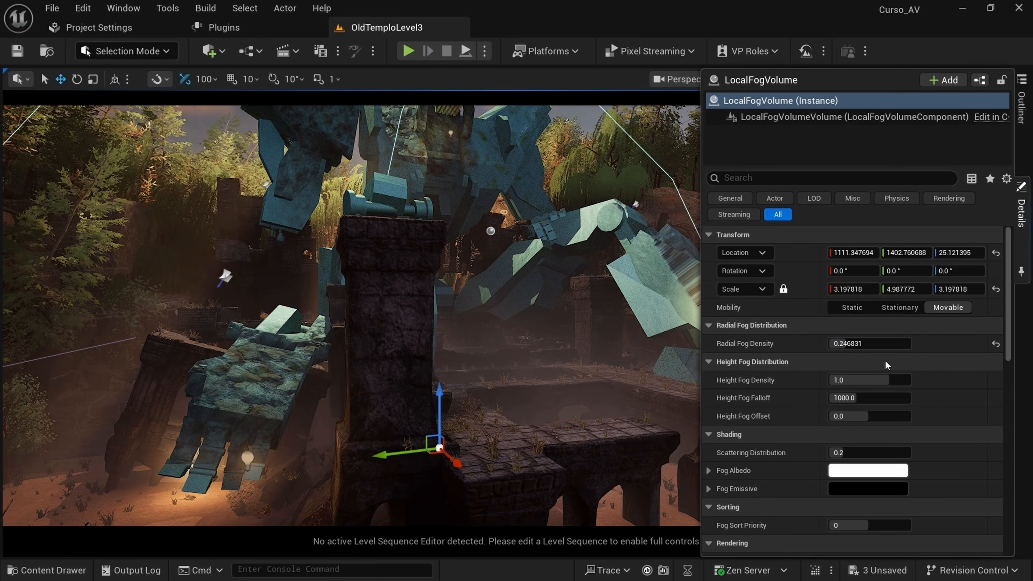
Step: Change the local fog volume's Fog Albedo to light blue (C2EAFFFF) and hide the editor icons to preview the scene
click(882, 471)
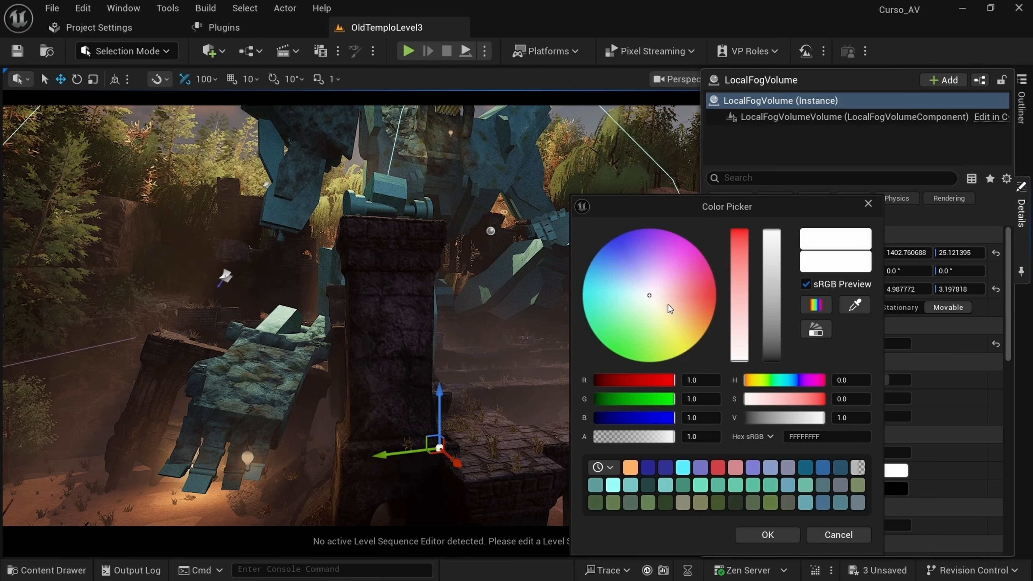
drag(668, 304, 620, 282)
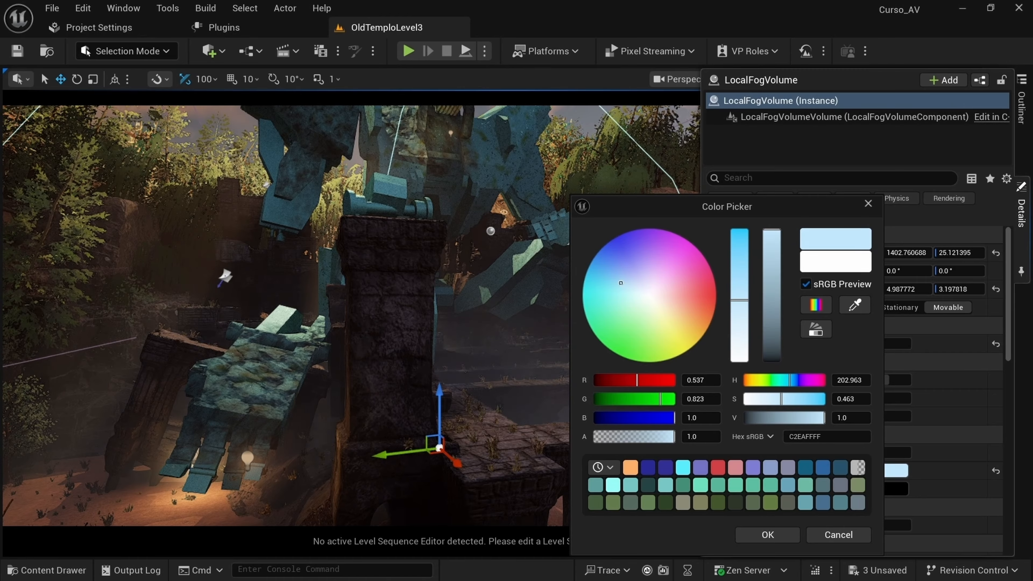
click(769, 538)
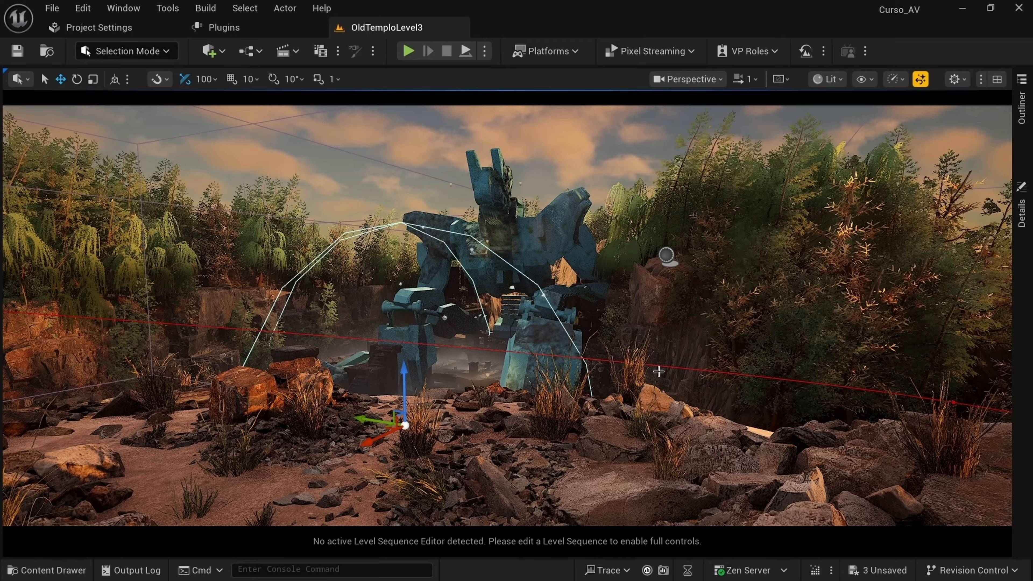
key(g)
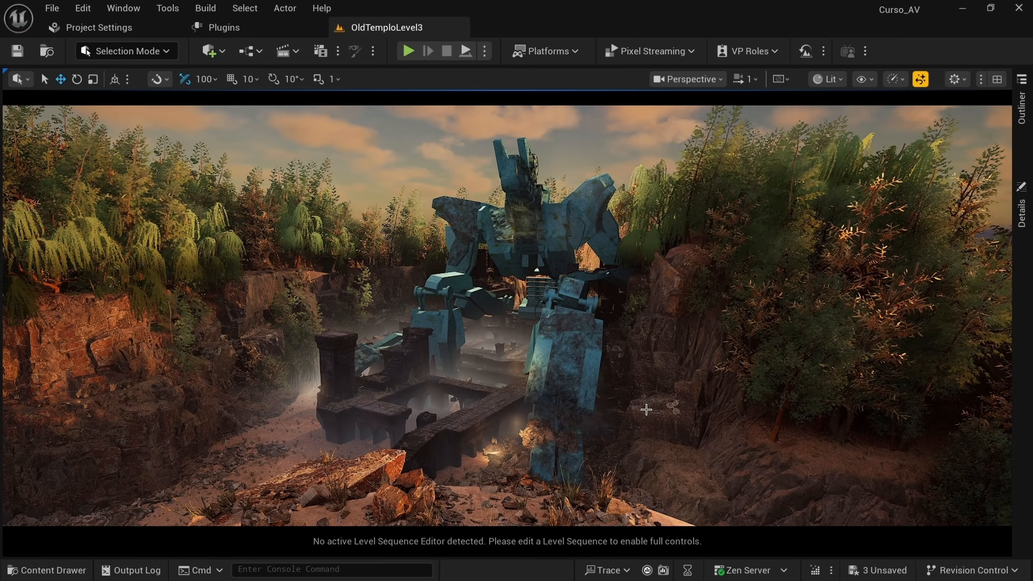
click(1024, 219)
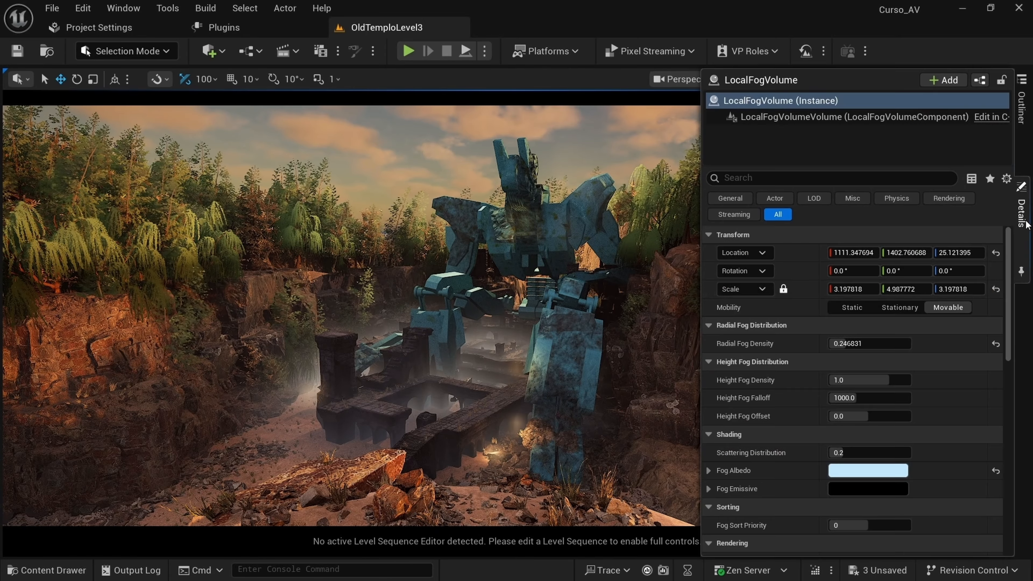
click(879, 472)
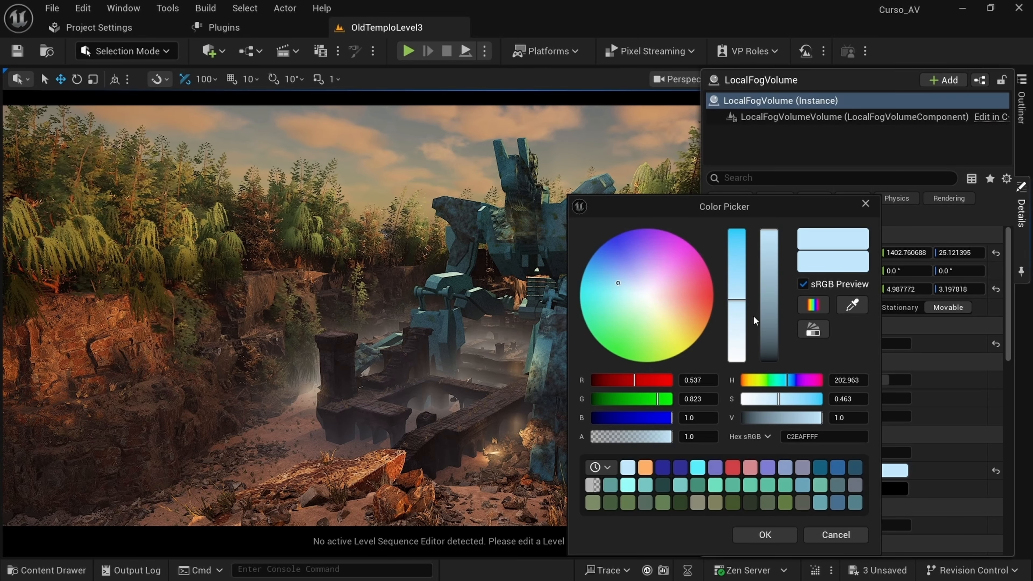
drag(778, 295, 795, 254)
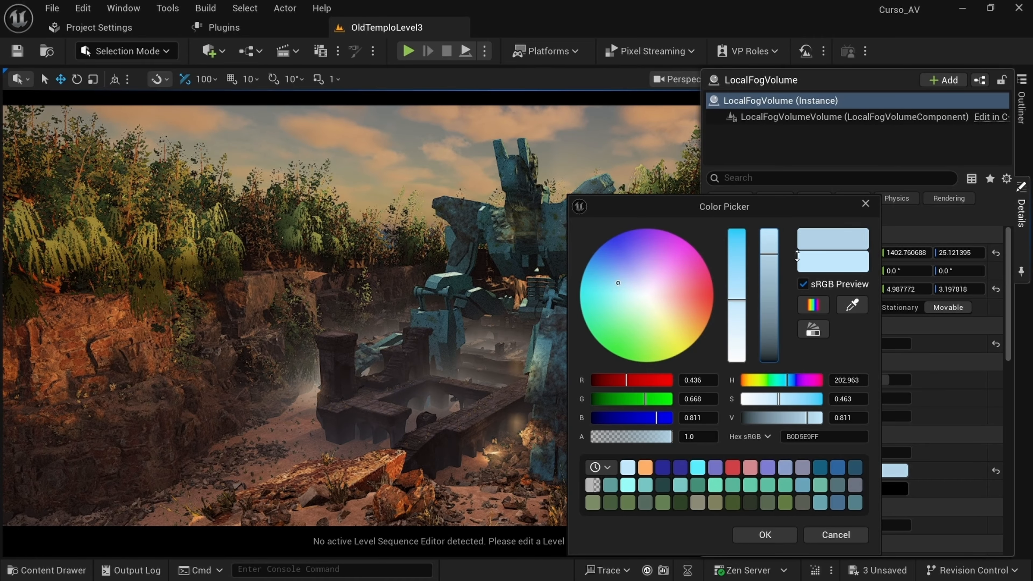
click(836, 535)
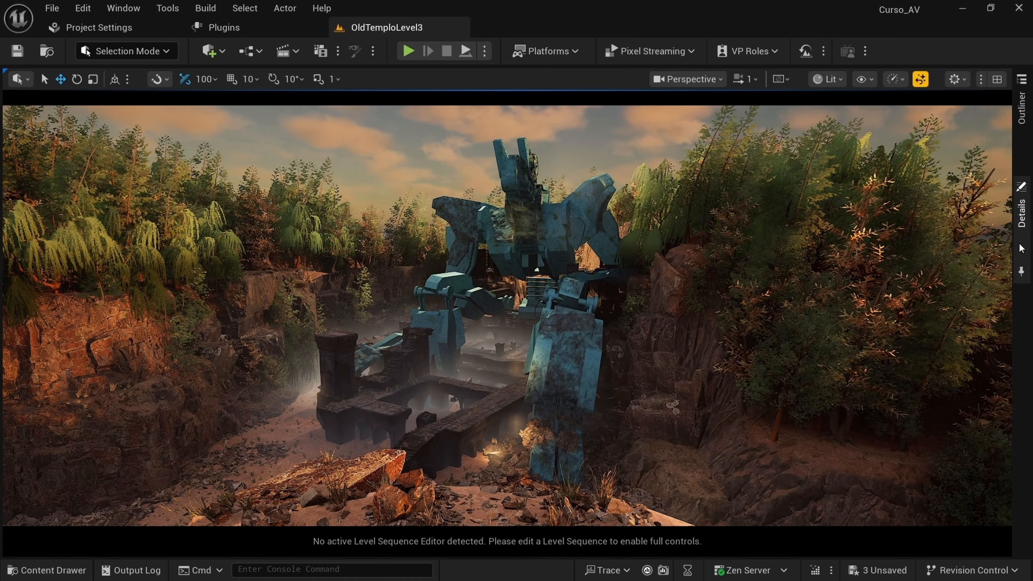
Step: Lower the local fog volume's Height Fog Density to about 0.47
click(1021, 228)
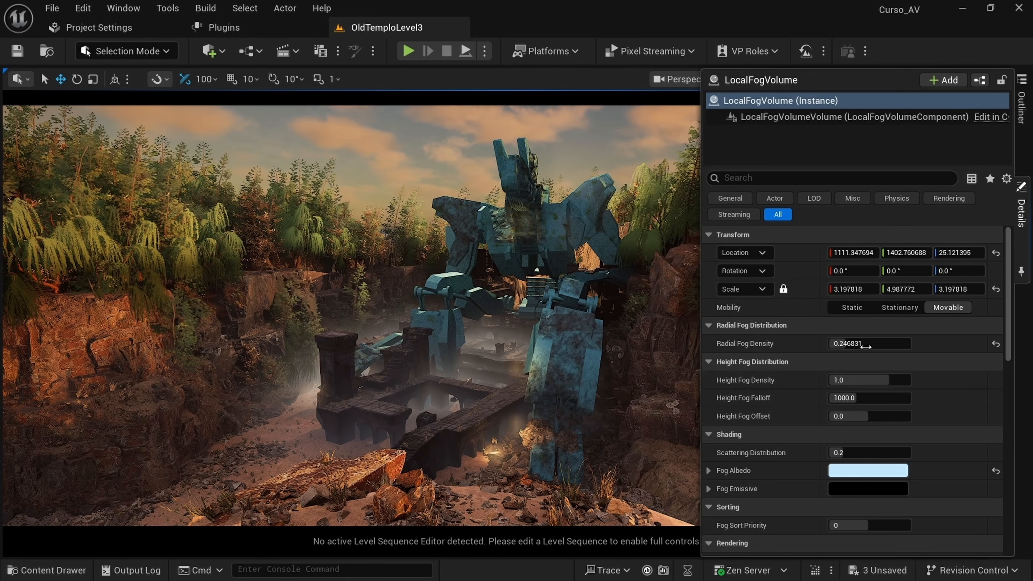
drag(886, 382, 857, 383)
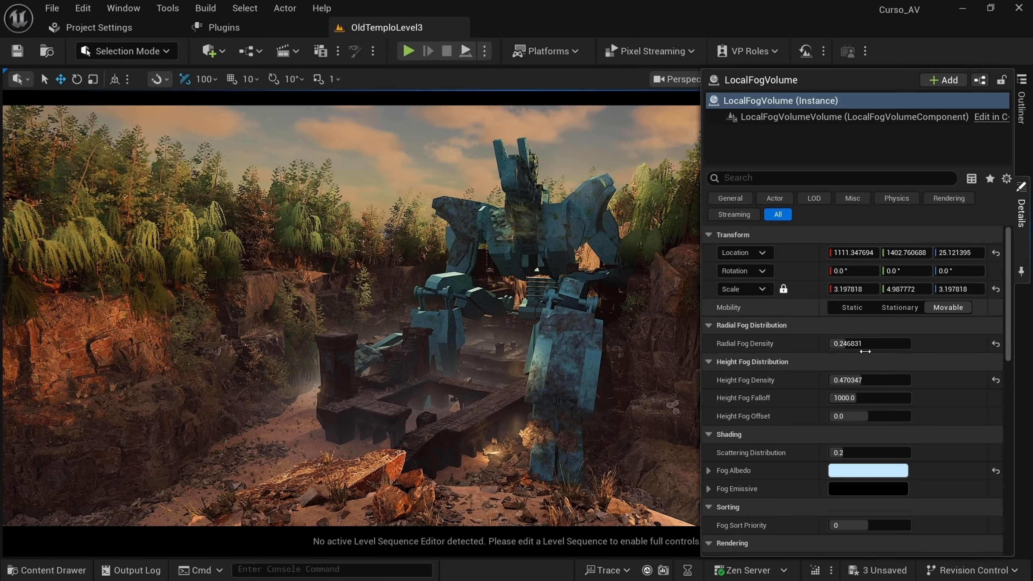
Step: Lower the local fog volume's Radial Fog Density slightly and check the scene from the four saved camera views
drag(870, 343, 861, 343)
click(454, 348)
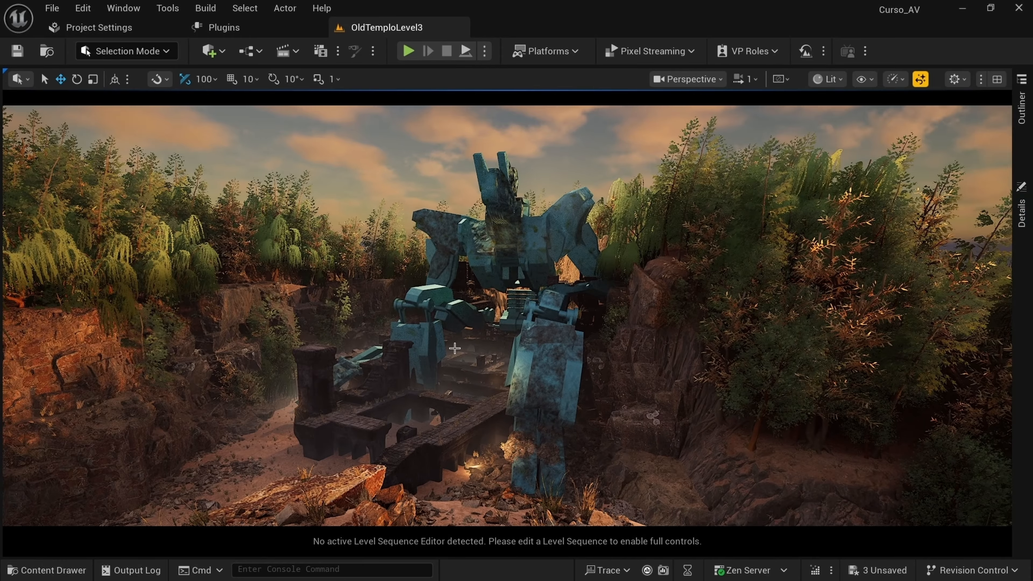
key(1)
key(2)
key(3)
key(4)
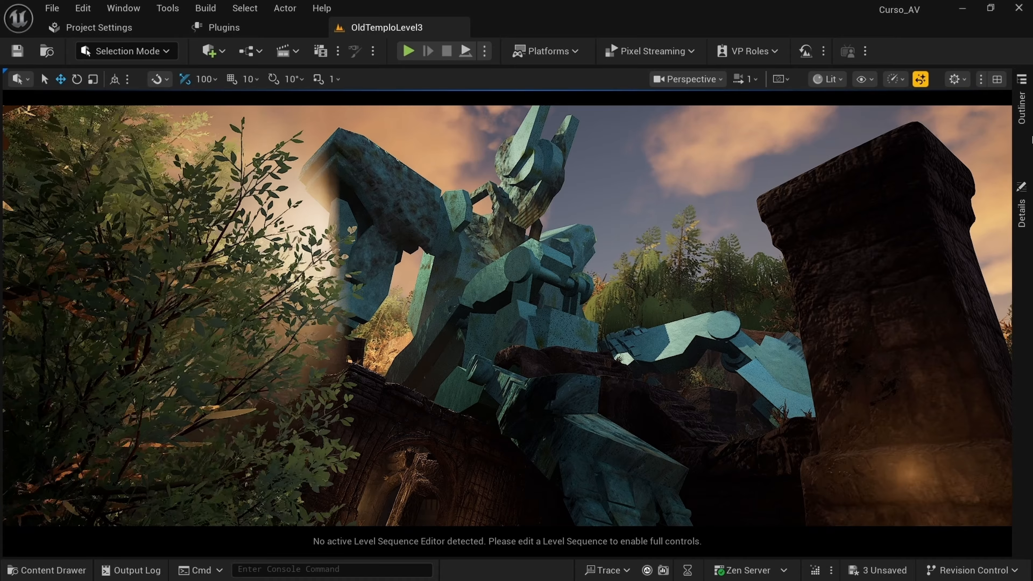
Step: Filter the outliner for "po" and duplicate PointLight, placing the copy behind the robot's shoulder at about X -2693, Y 1068, Z 3261
click(1021, 108)
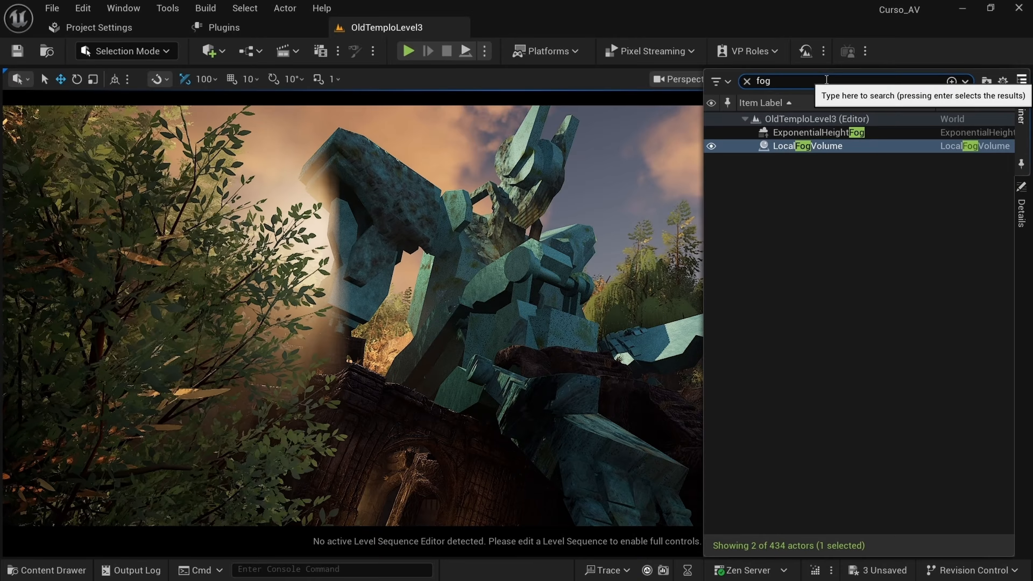
click(760, 81)
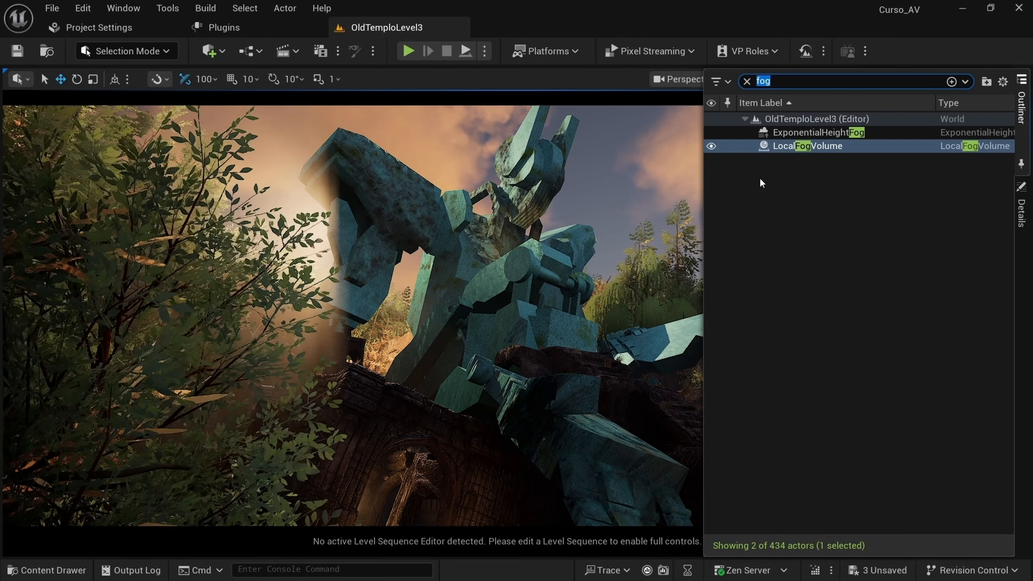
text(po)
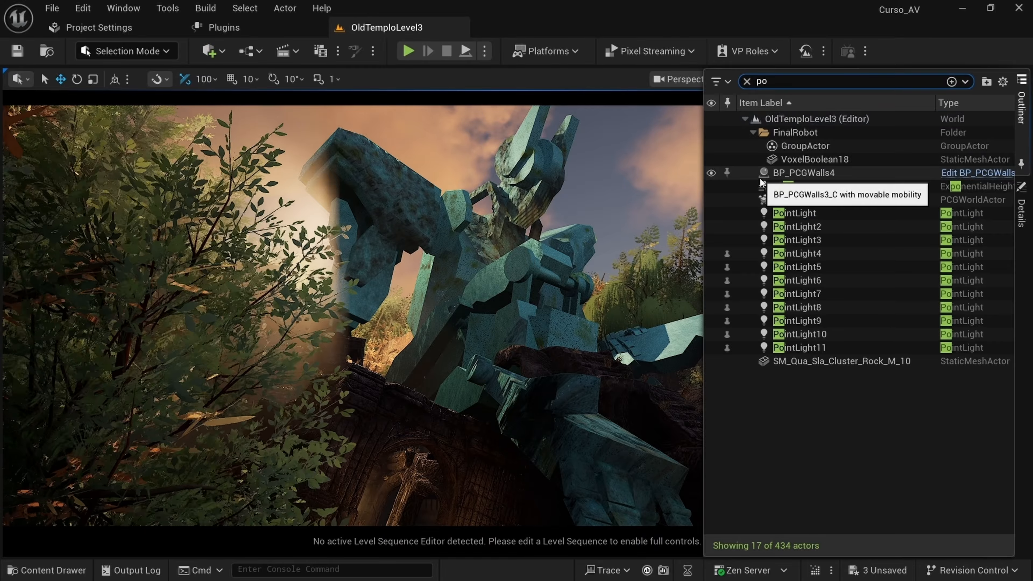
click(786, 214)
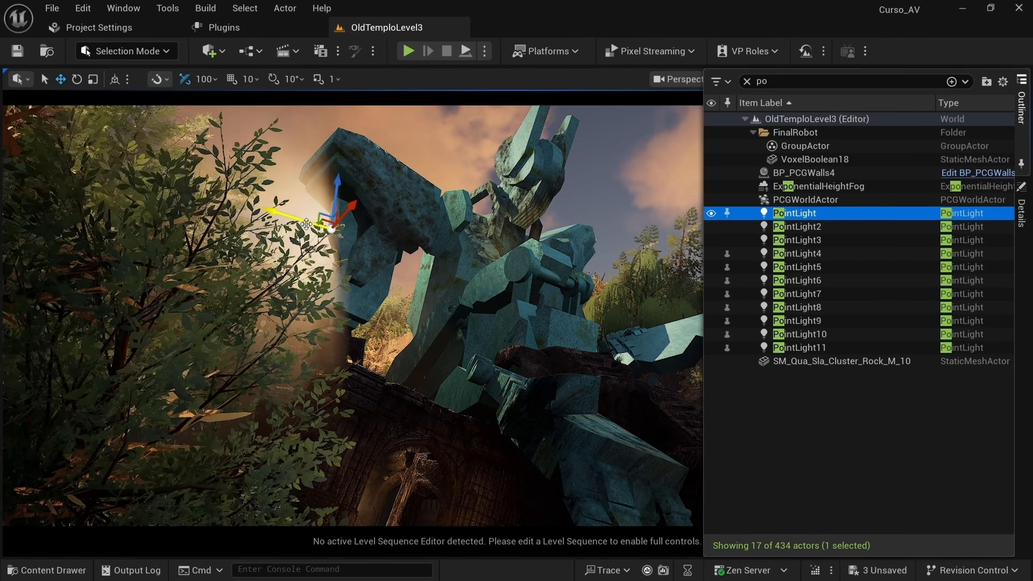
drag(306, 223, 371, 225)
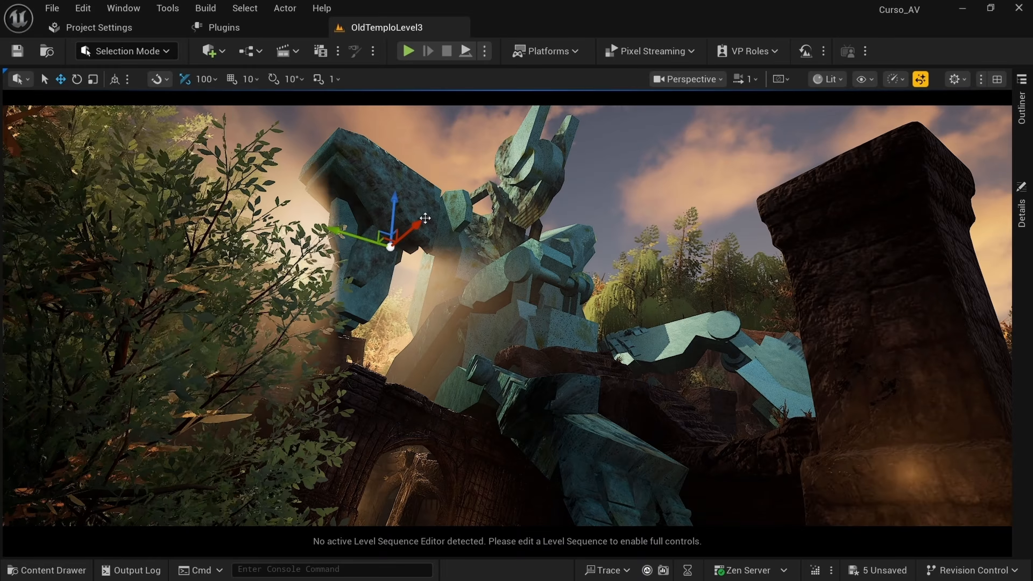
Step: Duplicate the copied point light and place the new one beneath the ruined arch at about X 418, Y 2530, Z 325
drag(393, 214, 320, 513)
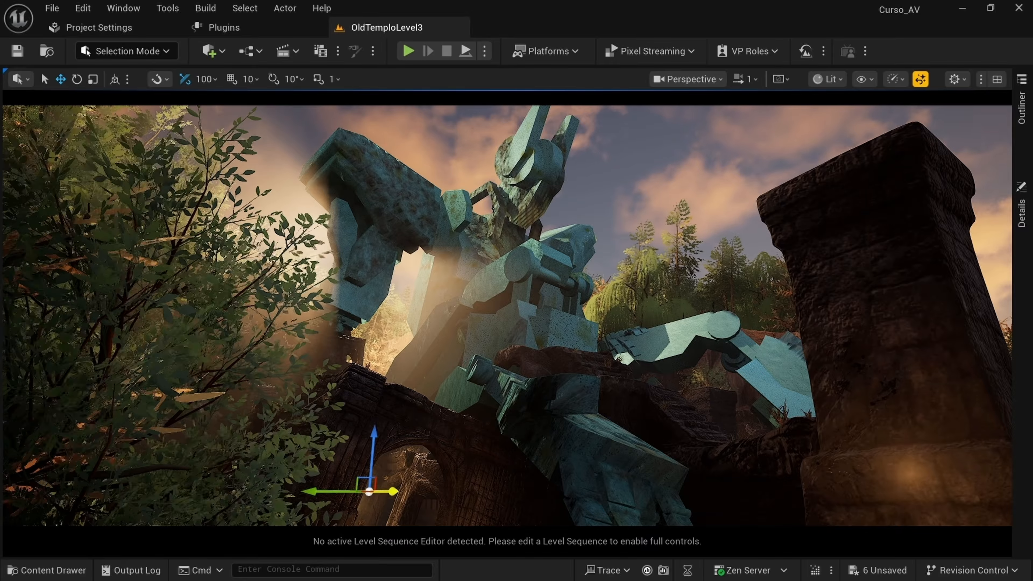
drag(391, 491, 680, 512)
drag(539, 487, 252, 461)
drag(590, 494, 624, 496)
mouse_move(530, 484)
mouse_down()
mouse_move(530, 543)
mouse_move(530, 480)
mouse_up()
drag(497, 515, 299, 512)
Step: Set the Intensity of both new point lights, PointLight13 and PointLight12, to 3
click(1021, 213)
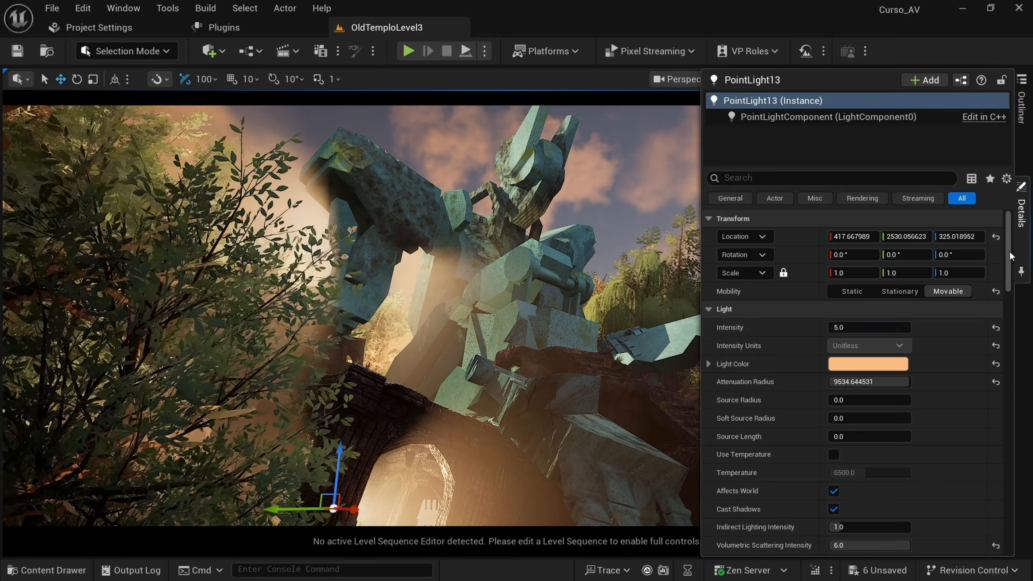
click(877, 327)
text(3)
key(Return)
click(1021, 114)
click(800, 364)
click(1020, 213)
click(879, 328)
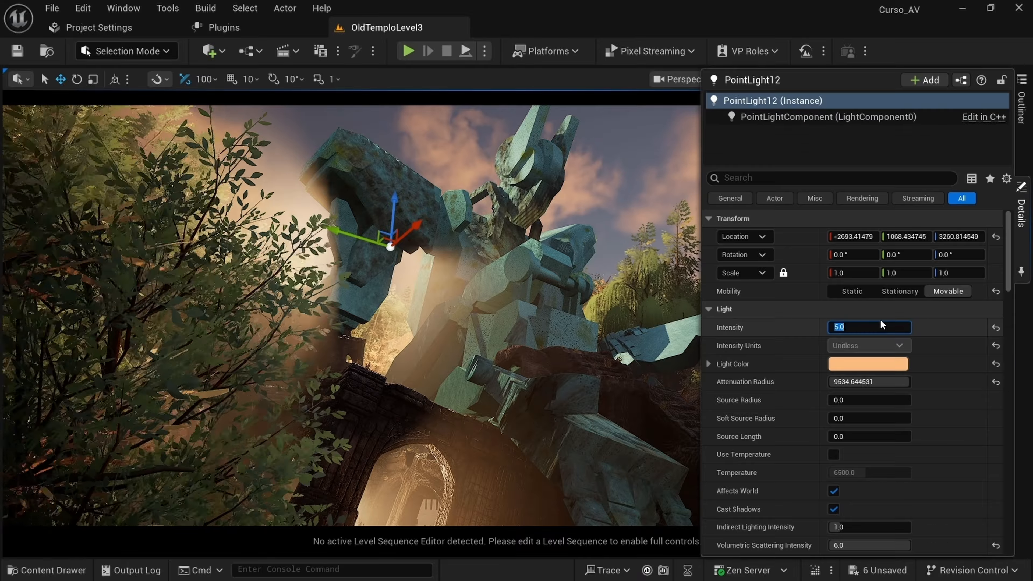
text(3)
key(Return)
Step: Go through the existing point lights from PointLight11 back to PointLight and examine their light settings
click(1021, 114)
click(809, 347)
click(1020, 213)
click(874, 327)
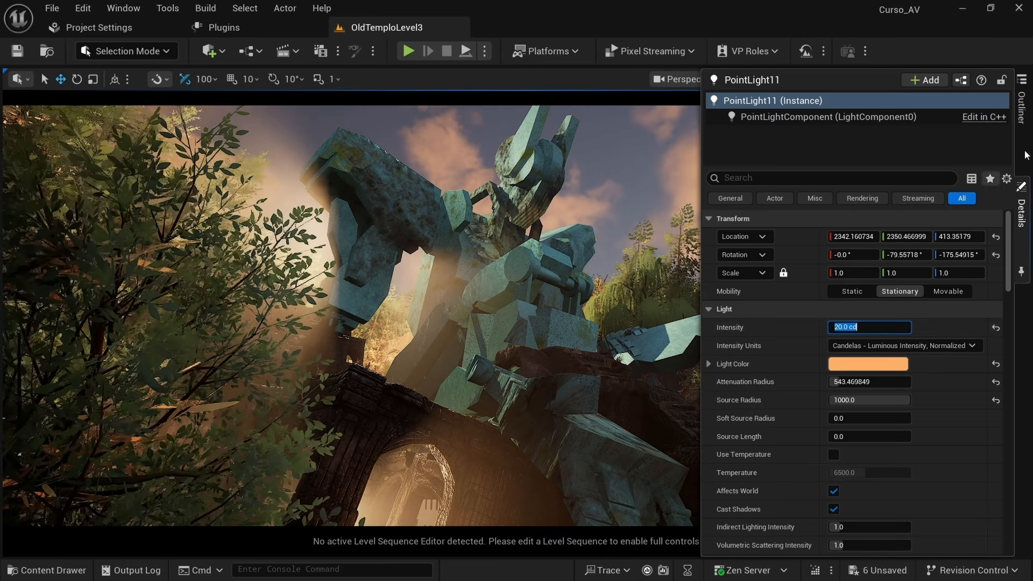
click(1021, 114)
click(822, 333)
click(815, 309)
click(808, 295)
click(809, 281)
click(808, 269)
click(806, 255)
click(801, 229)
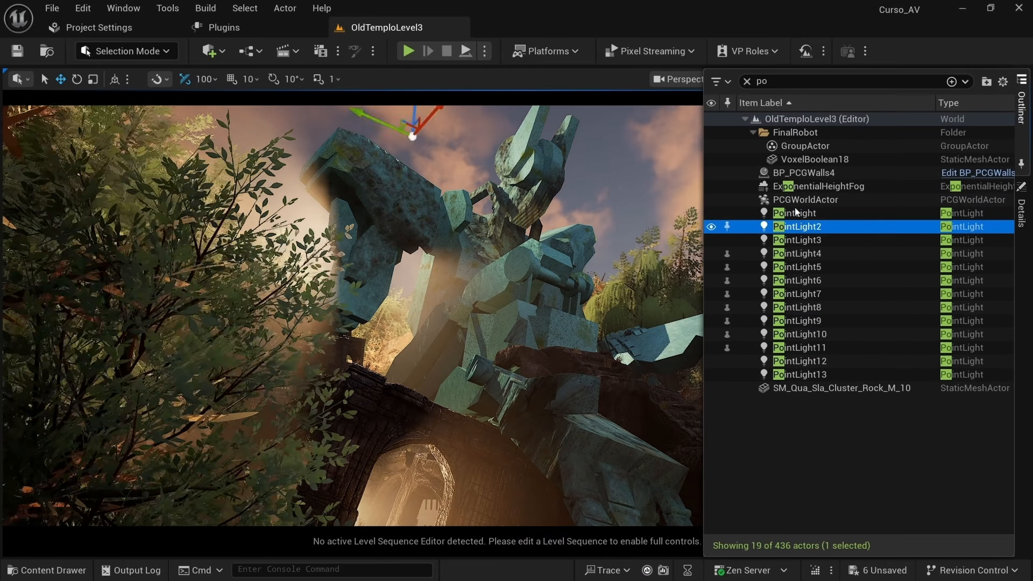
click(796, 214)
click(1020, 213)
click(864, 326)
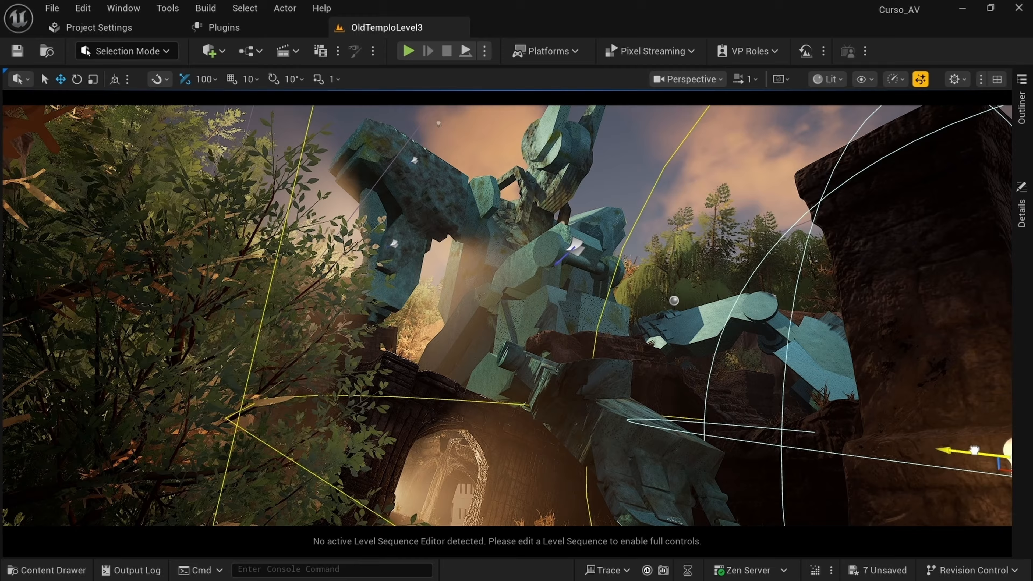
Step: Lower PointLight11's Volumetric Scattering Intensity to about 0.477 and preview the stone pillar it lights
click(1021, 214)
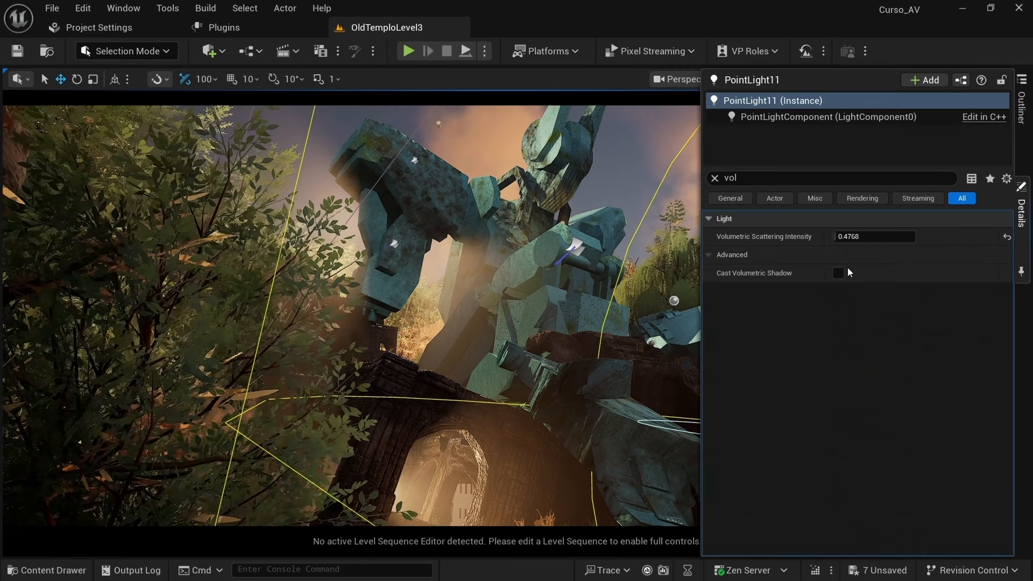
click(865, 327)
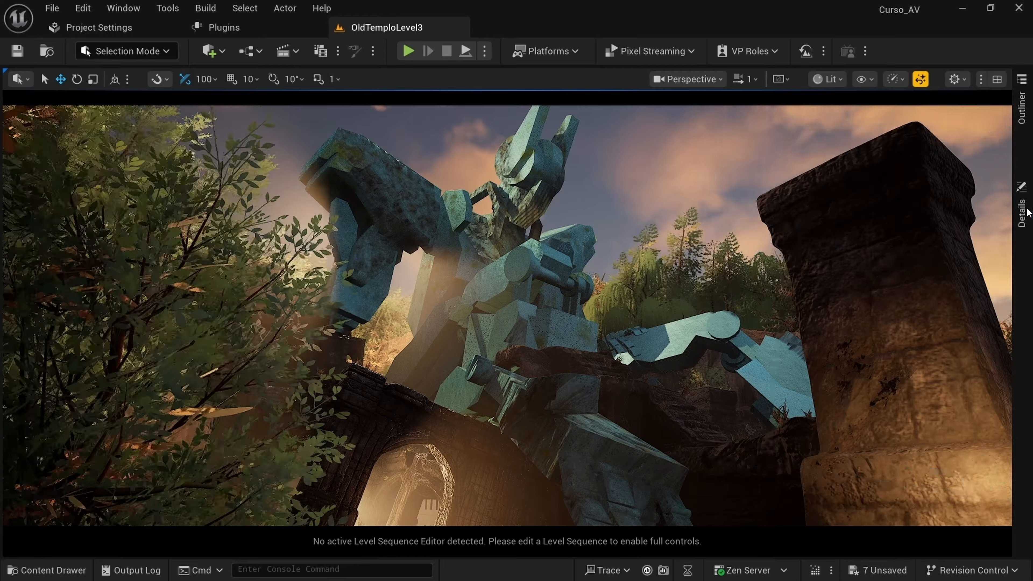
click(1021, 214)
click(687, 293)
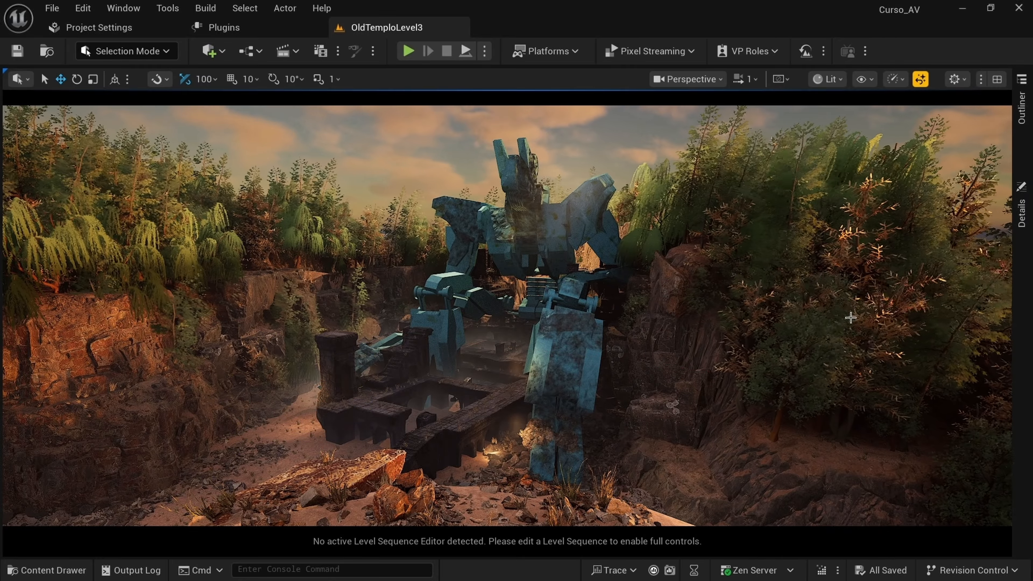
Step: Filter the outliner for "fog", select the local fog volume and nudge it slightly upward and along its Y axis
click(1022, 212)
click(1022, 118)
click(793, 199)
drag(795, 85, 683, 88)
text(fog)
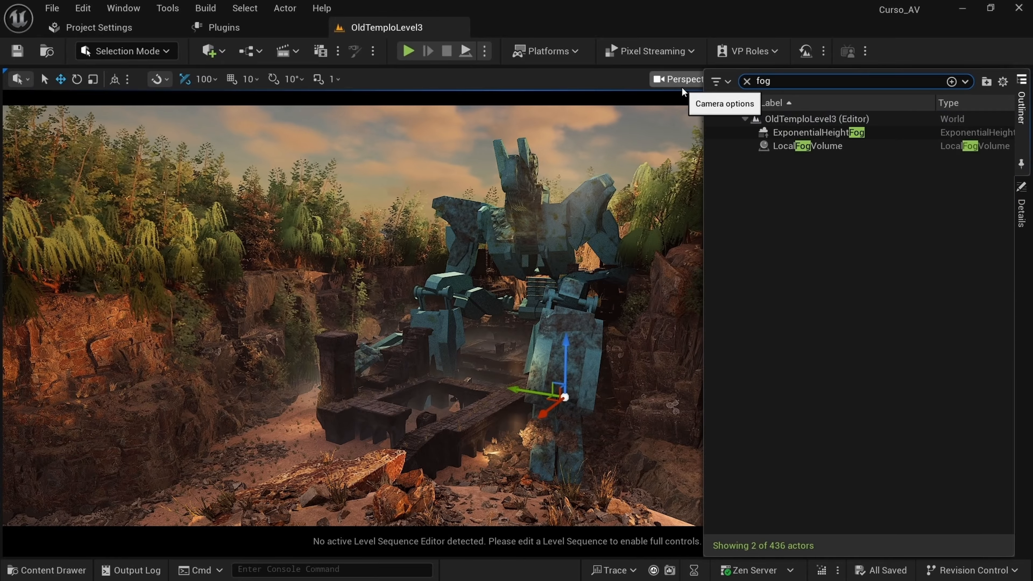
click(796, 146)
mouse_move(435, 354)
mouse_down()
mouse_move(434, 333)
mouse_move(435, 345)
mouse_up()
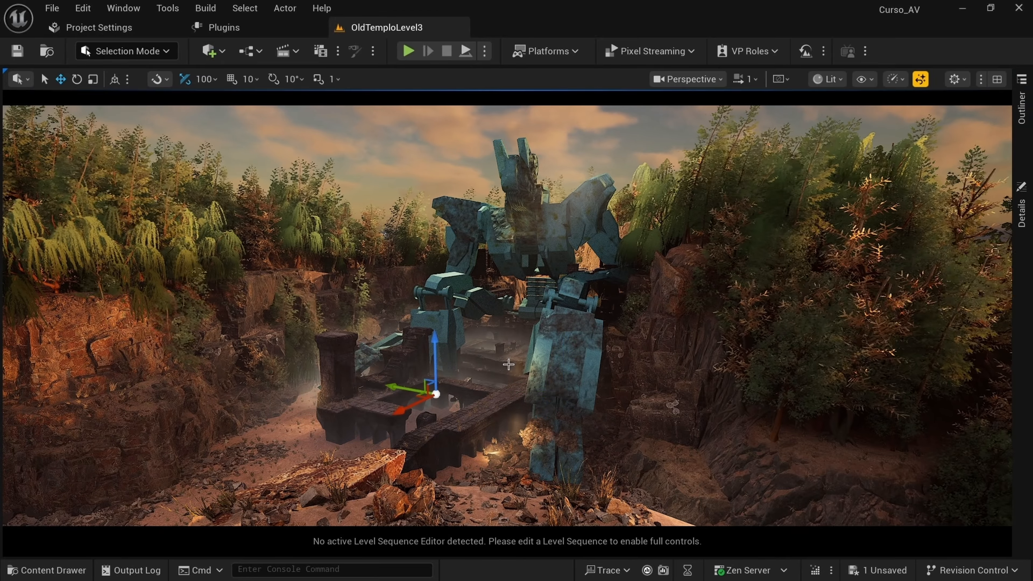
mouse_move(414, 390)
mouse_down()
mouse_move(442, 395)
mouse_move(429, 394)
mouse_up()
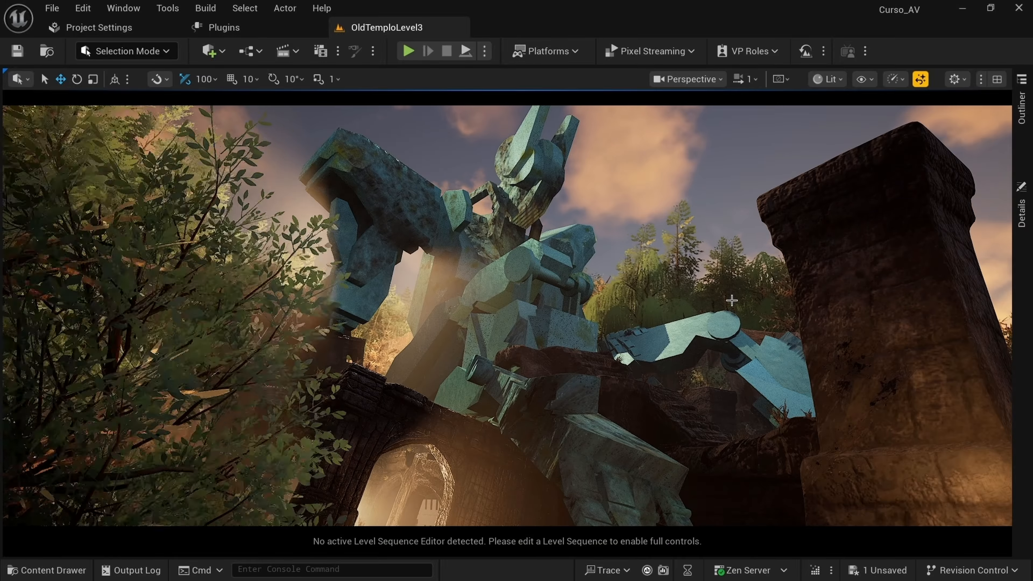
Step: Show the editor icons and duplicate the decal on the robot's hanging arm, moving and rotating the copy toward its other upper arm
key(g)
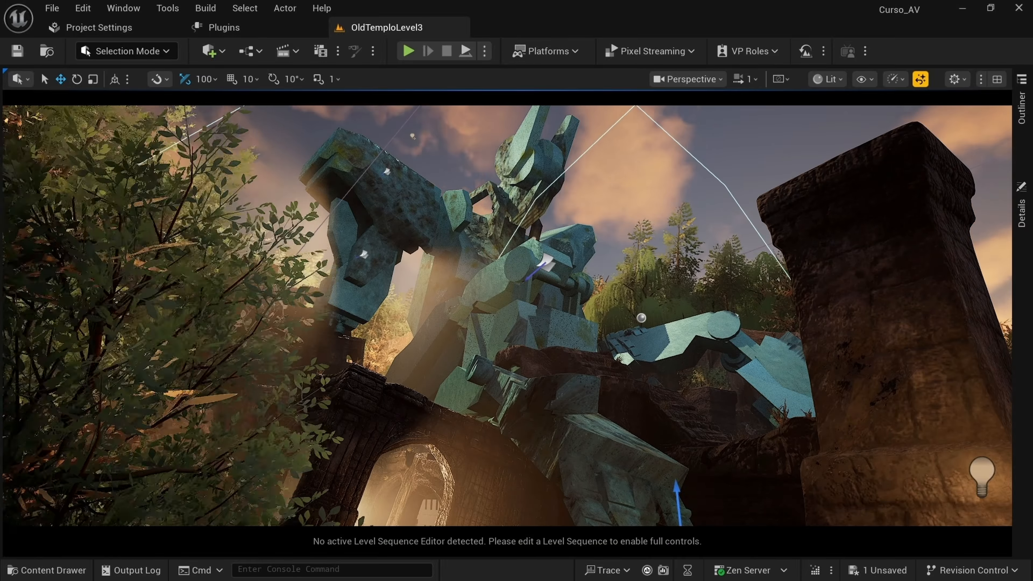
click(363, 254)
alt+drag(334, 269, 465, 208)
key(e)
drag(518, 147, 584, 201)
key(w)
drag(517, 271, 552, 295)
right_drag(560, 257, 564, 253)
drag(565, 253, 546, 260)
drag(498, 312, 448, 290)
Step: Refine the duplicated decal's rotation, scale and placement so it projects onto the robot's upper arm
key(f)
key(e)
key(space)
key(space)
key(space)
drag(477, 307, 480, 288)
key(space)
key(space)
drag(459, 273, 451, 363)
key(space)
drag(465, 369, 482, 366)
key(space)
key(space)
drag(451, 342, 412, 391)
key(space)
key(space)
key(space)
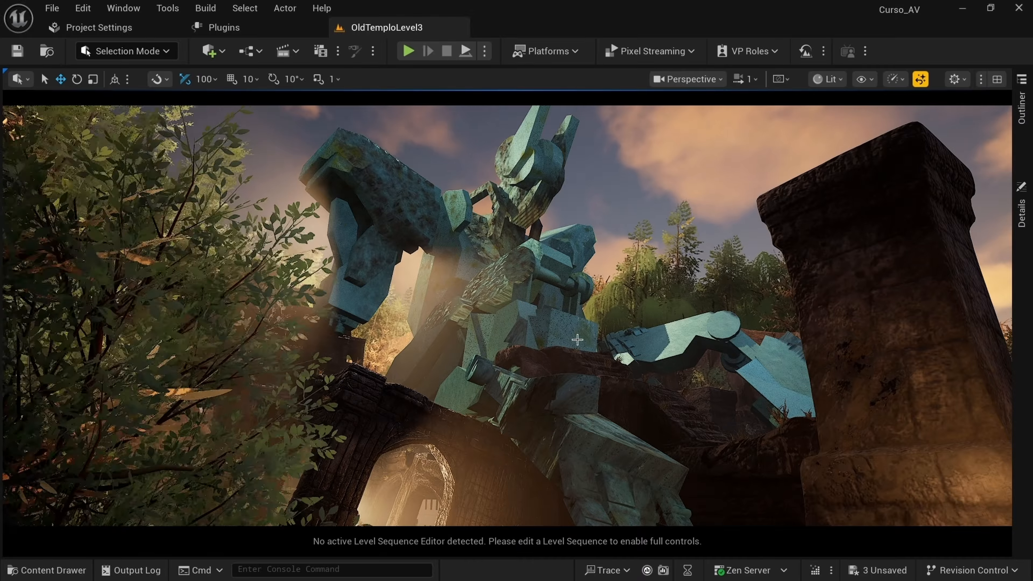
Step: Fine-tune the upper-arm decal's position and rotation, and hide the editor icons to preview the robot
key(g)
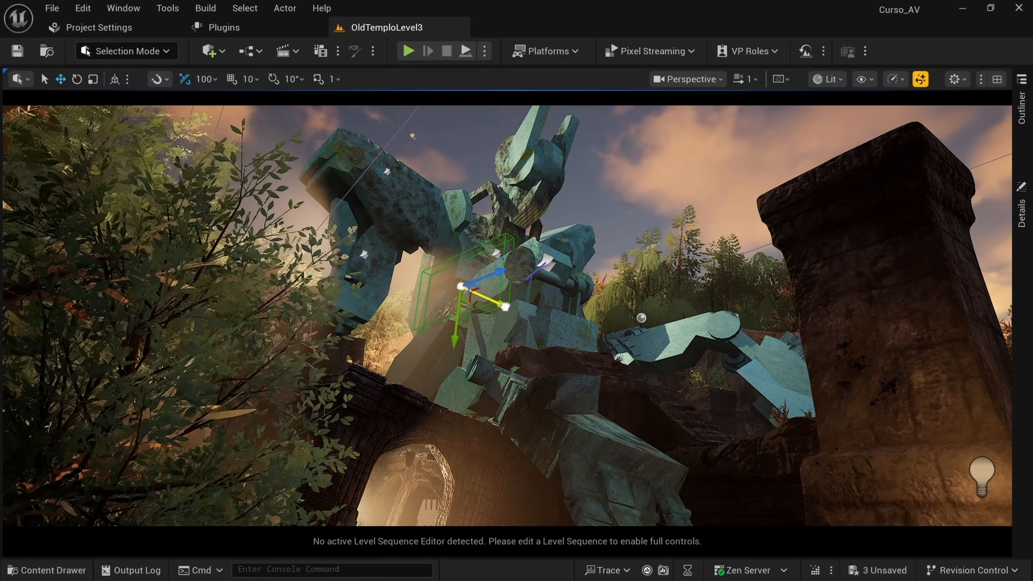
mouse_move(505, 306)
mouse_down()
mouse_move(524, 315)
mouse_move(513, 310)
mouse_up()
key(e)
mouse_move(513, 310)
mouse_down()
mouse_move(525, 317)
mouse_move(515, 311)
mouse_up()
key(w)
mouse_move(515, 311)
mouse_down()
mouse_move(523, 313)
mouse_move(515, 309)
mouse_up()
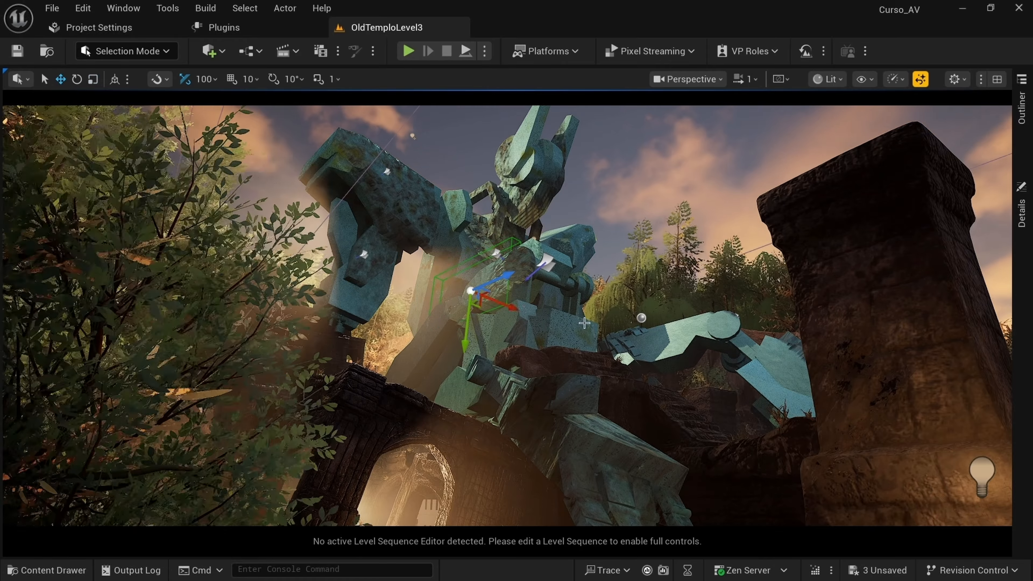
key(g)
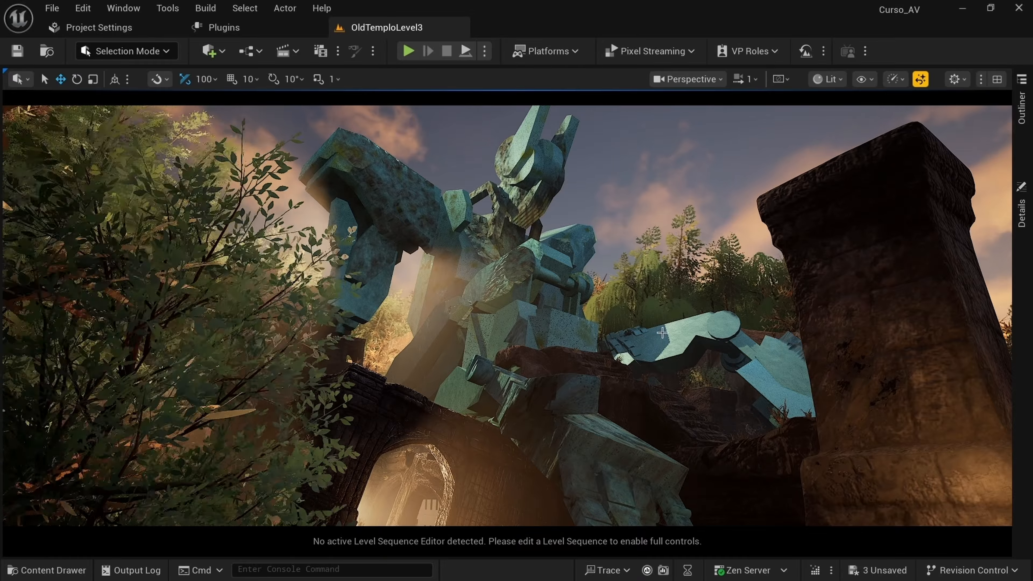
Step: Filter the outliner for "po", select PointLight13 beneath the arch and set its Intensity to 1
click(1021, 108)
click(747, 82)
text(po)
click(841, 374)
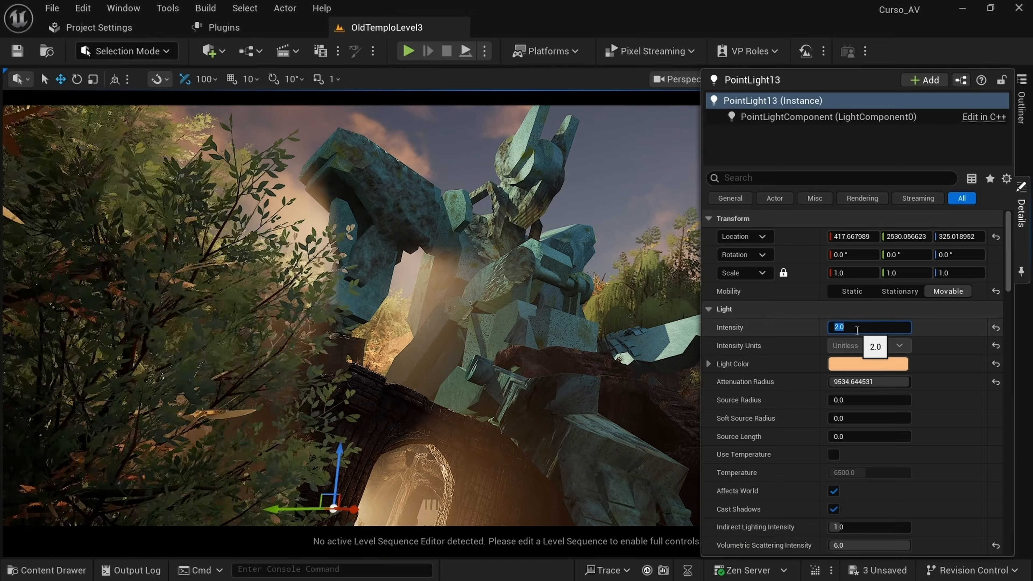
text(1)
key(Return)
Step: Enlarge PointLight13's Attenuation Radius and set its Intensity to 2
drag(880, 382, 911, 381)
click(844, 328)
text(2)
key(Return)
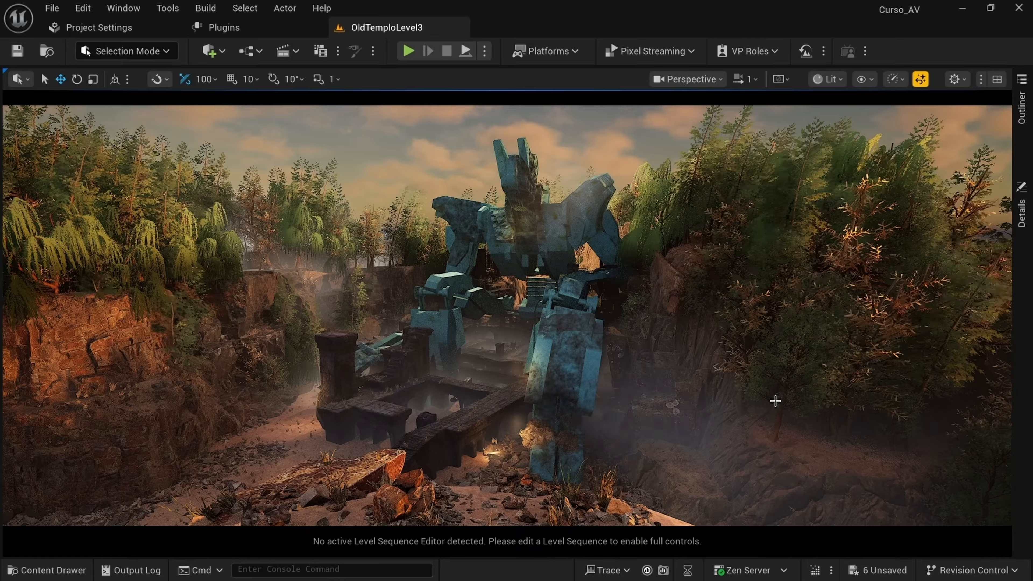
Step: Select PointLight7 on the robot's chest, filter its properties for "vol" and open Volumetric Scattering Intensity for editing
key(g)
right_drag(774, 401, 760, 364)
key(w)
click(496, 335)
click(1020, 212)
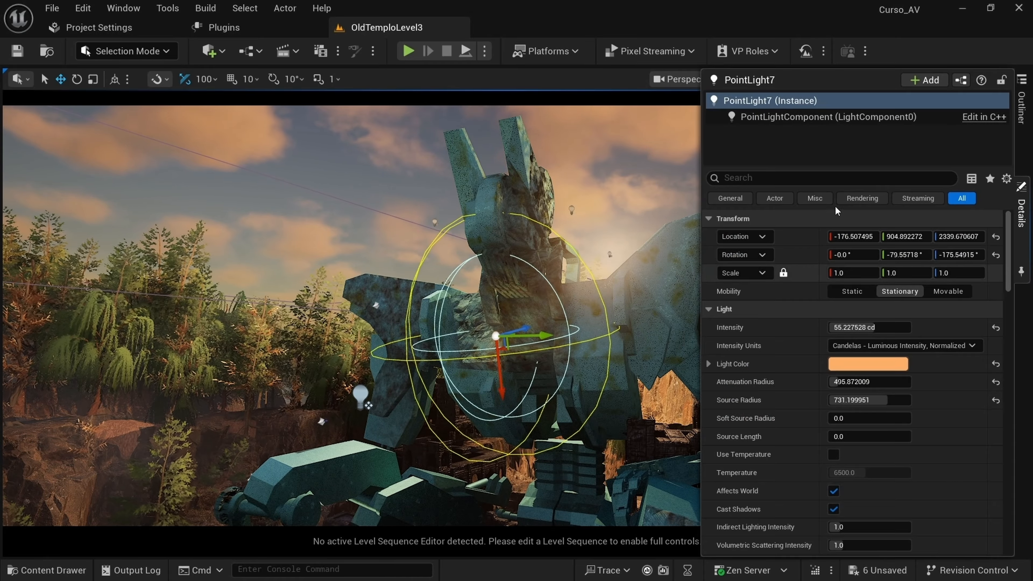
click(829, 180)
text(vol)
click(869, 237)
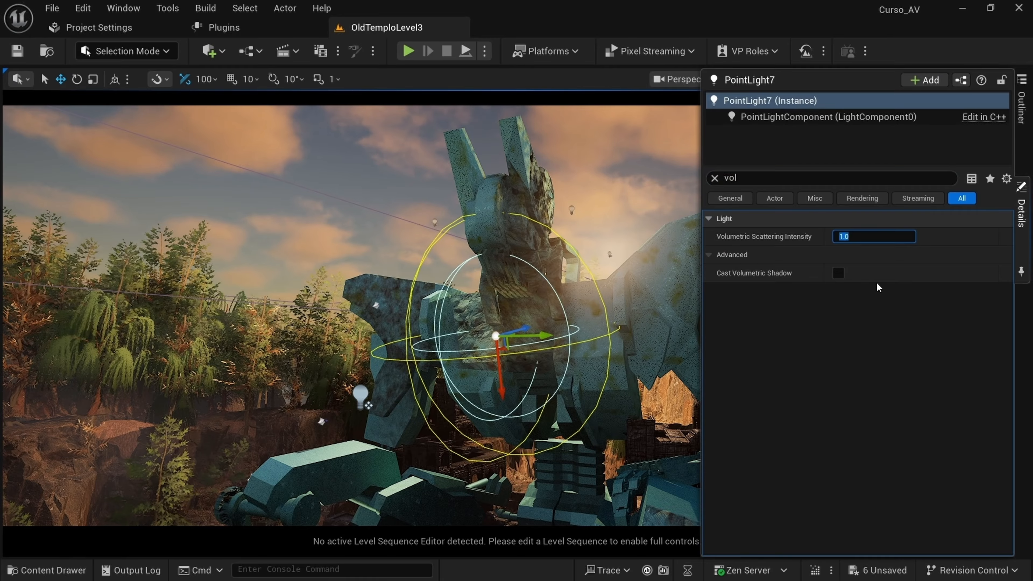
Step: Set the Volumetric Scattering Intensity of PointLight12 behind the robot's shoulder to 0 and hide the editor icons to preview the scene
click(607, 254)
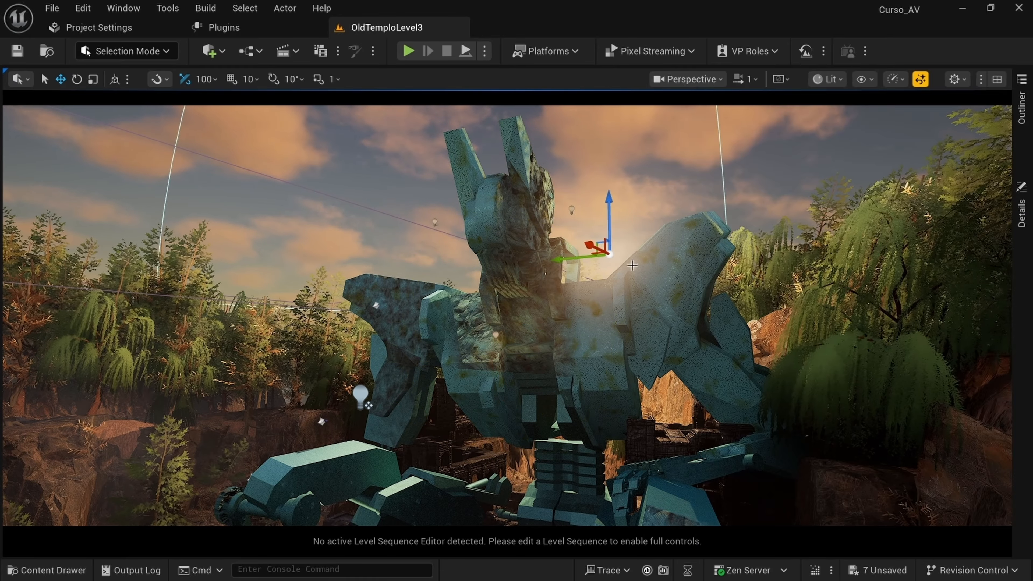
click(1021, 228)
click(716, 180)
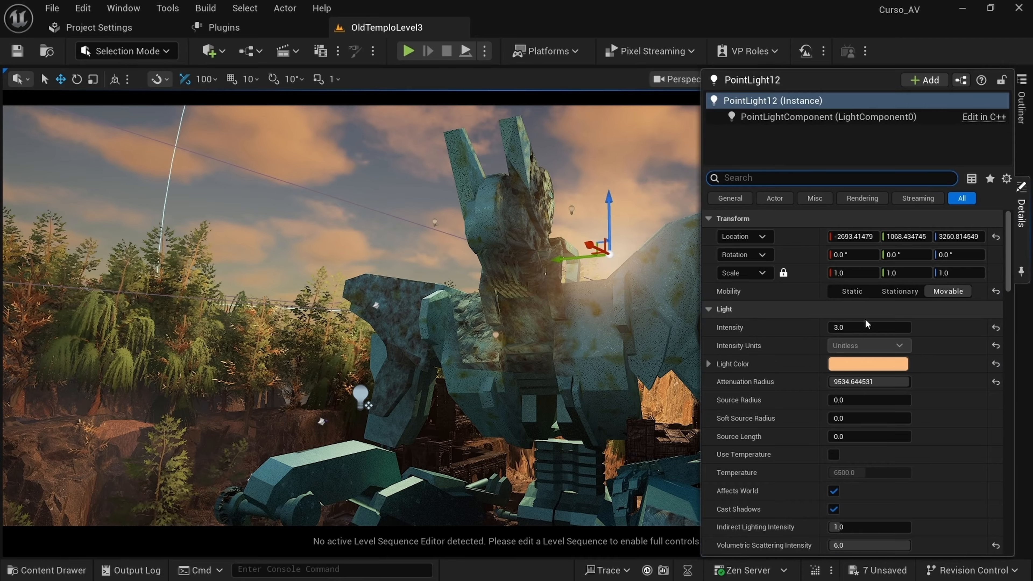
text(vol)
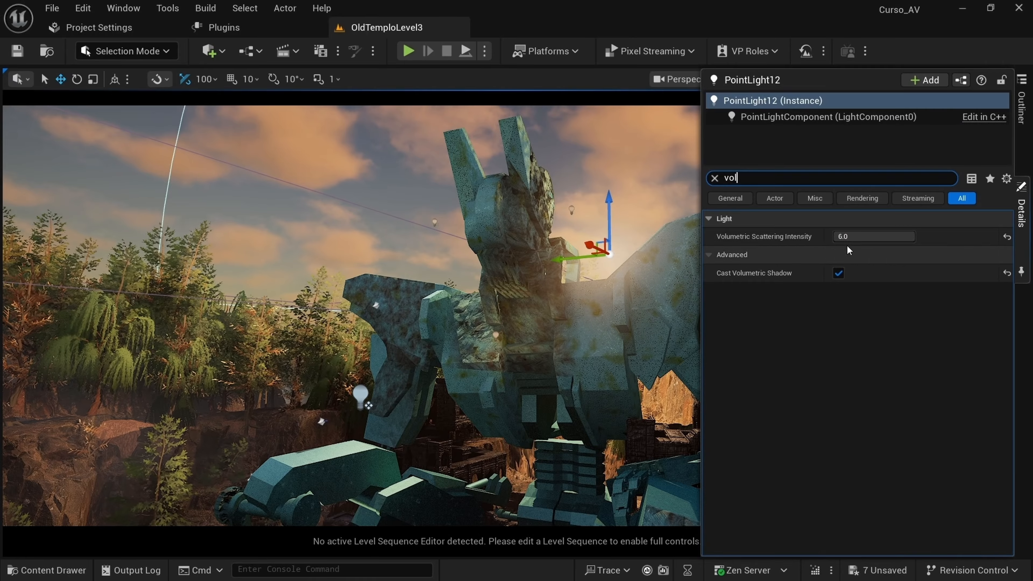
text(0)
key(Return)
right_drag(634, 277, 582, 285)
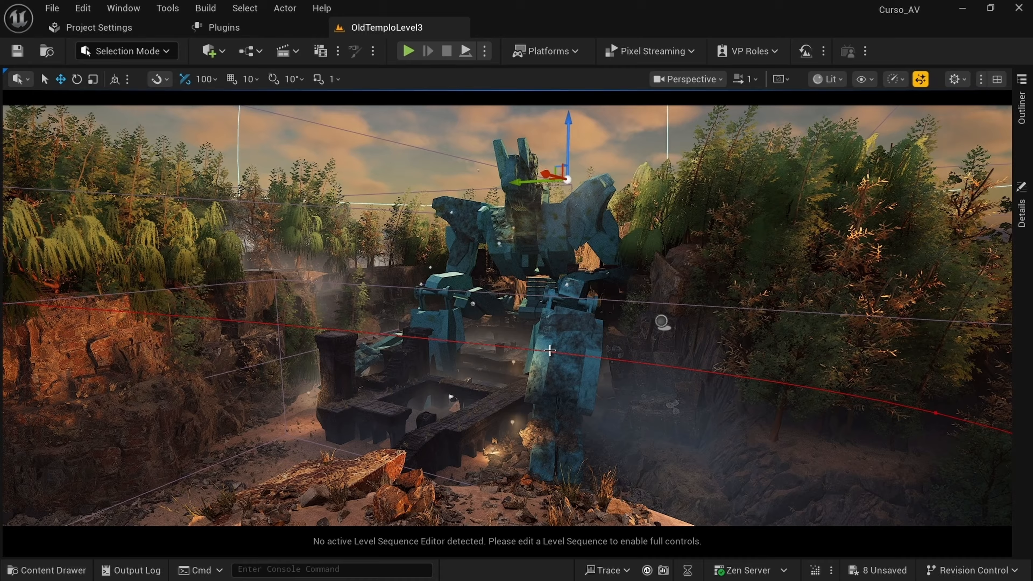
key(g)
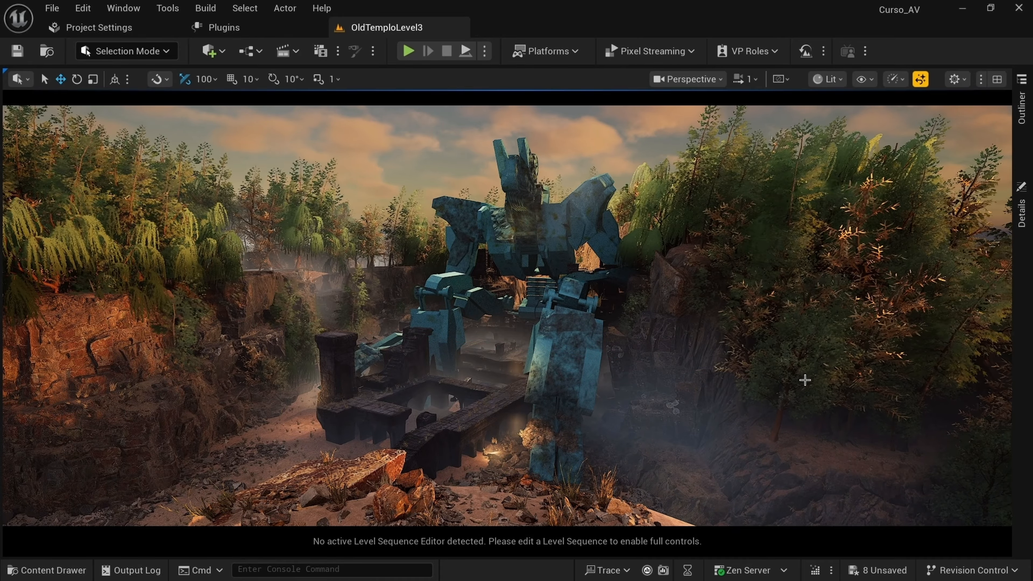
Step: Duplicate the rubble patch to the foot of the ruined wall and rotate the copy about -177 degrees around the vertical axis
mouse_move(792, 360)
right_down()
mouse_move(809, 285)
mouse_move(791, 360)
right_up()
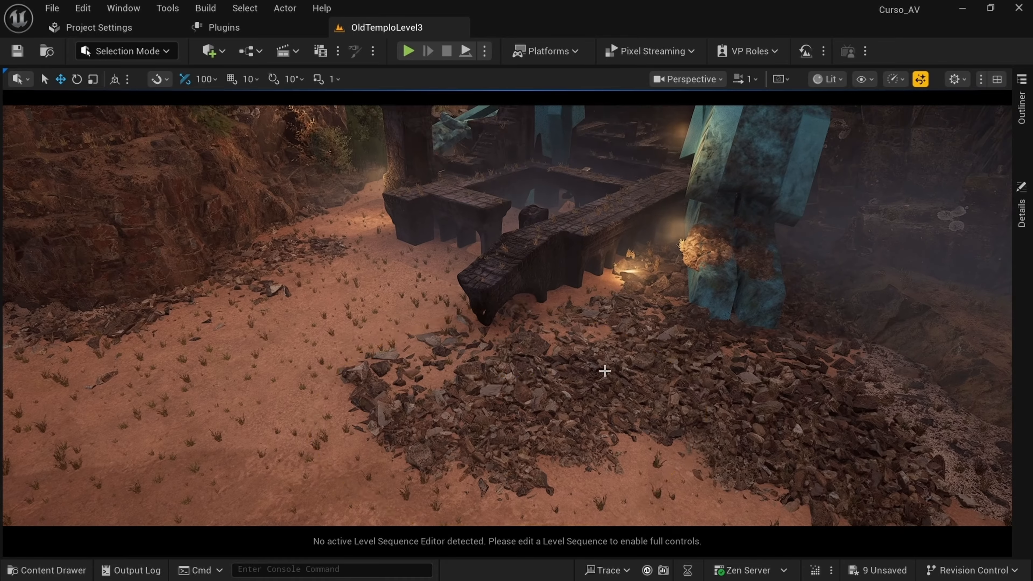
click(351, 277)
drag(351, 277, 340, 270)
drag(389, 299, 393, 244)
key(e)
drag(406, 280, 461, 278)
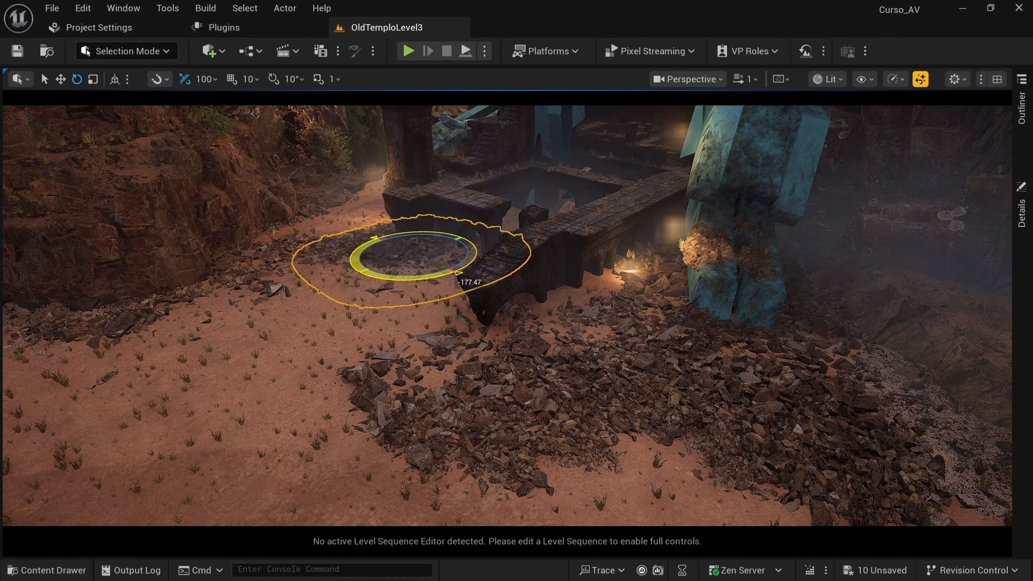
Step: Move the rubble copy away from the ruined wall toward the rock cliff
key(r)
key(w)
drag(384, 265, 275, 222)
right_drag(504, 285, 525, 318)
Step: Place the SM_Qua_Sla_Rock_S_04 mesh on the stone ledge beside the column and adjust its scale and position
key(ctrl+space)
drag(684, 503, 443, 297)
key(r)
key(w)
Step: Add the SM_Qua_Sla_Rock_S_16 mesh to the ruins, adjust its scale and move it into place among the stonework
key(ctrl+space)
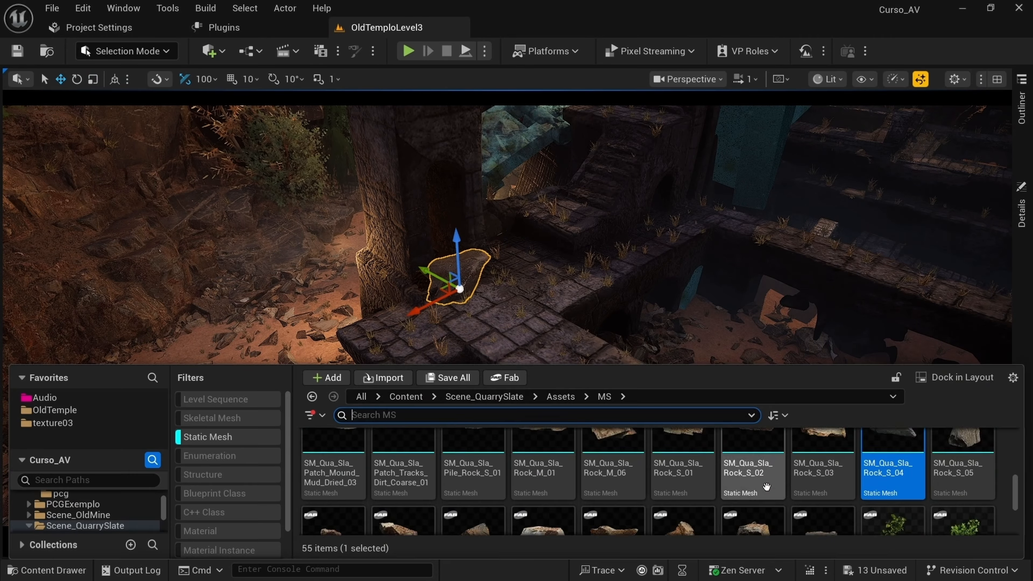
drag(764, 485, 897, 397)
key(r)
key(w)
drag(829, 398, 628, 324)
drag(653, 356, 668, 342)
drag(706, 279, 703, 301)
key(g)
Step: Place a European Spindle bush at the foot of the column, then rotate it and move it against the stone
click(75, 572)
drag(368, 421, 356, 425)
right_drag(468, 309, 427, 301)
key(e)
drag(504, 455, 447, 435)
key(w)
drag(400, 450, 424, 435)
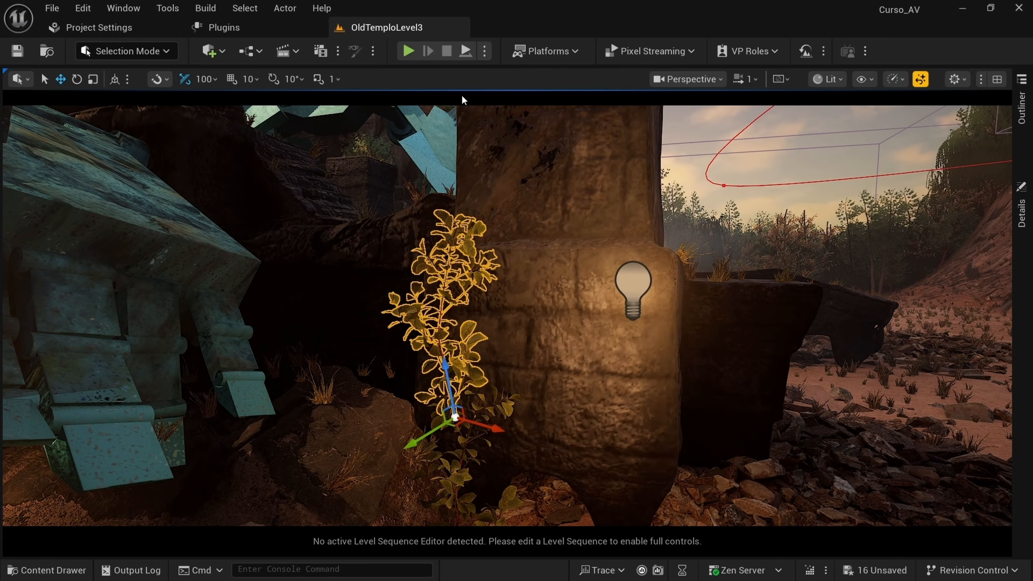
Step: Duplicate the bush upward in world space, rotate the copy and reposition it along the column
click(114, 78)
alt+drag(454, 366, 462, 196)
key(e)
drag(441, 270, 736, 262)
key(w)
right_drag(724, 264, 508, 325)
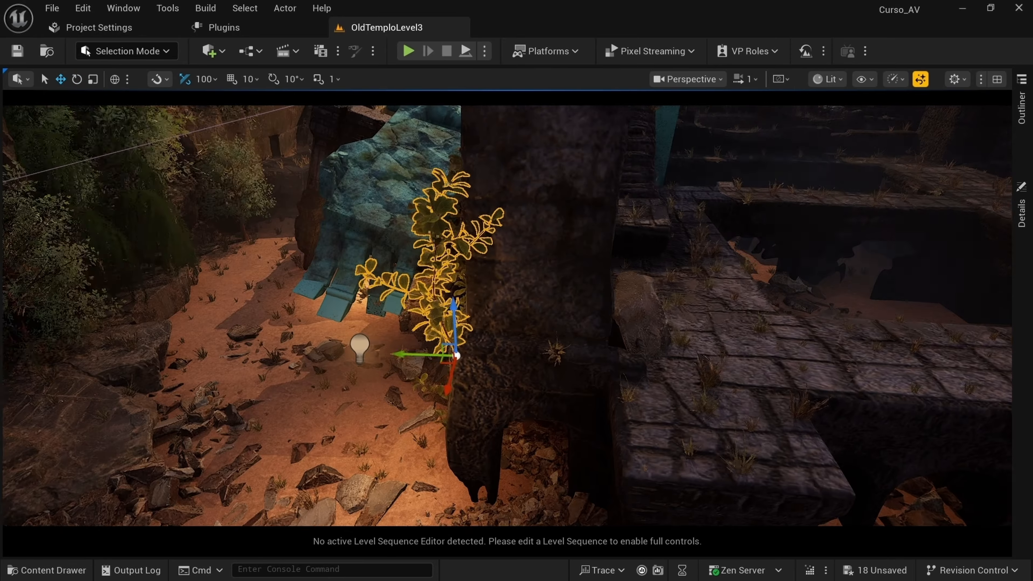
drag(403, 355, 565, 357)
drag(623, 381, 631, 348)
Step: Find the Post Process Volume actor by searching for "pos" and place it in the scene in front of the robot
click(213, 51)
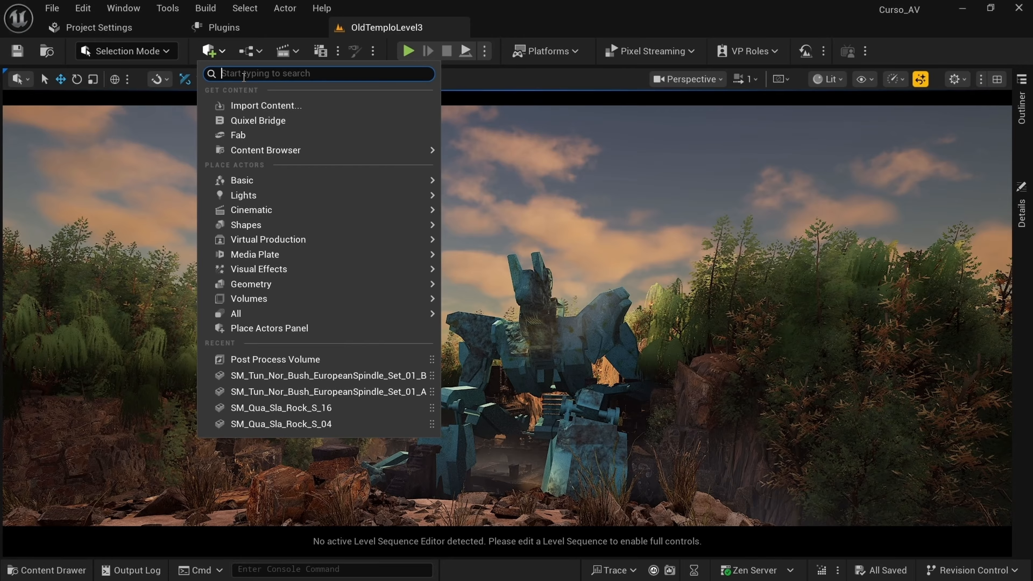
text(pos)
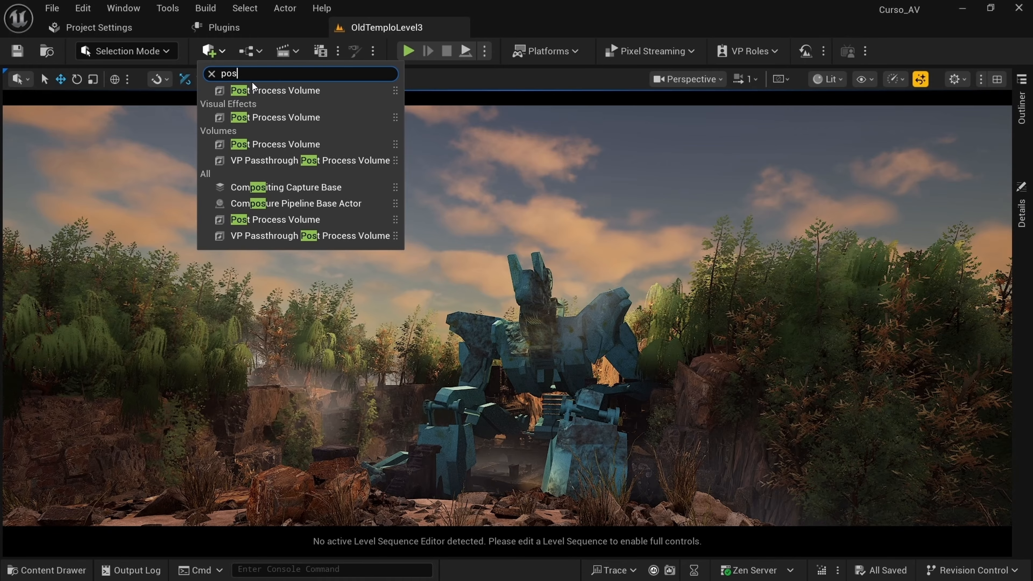
drag(263, 90, 425, 458)
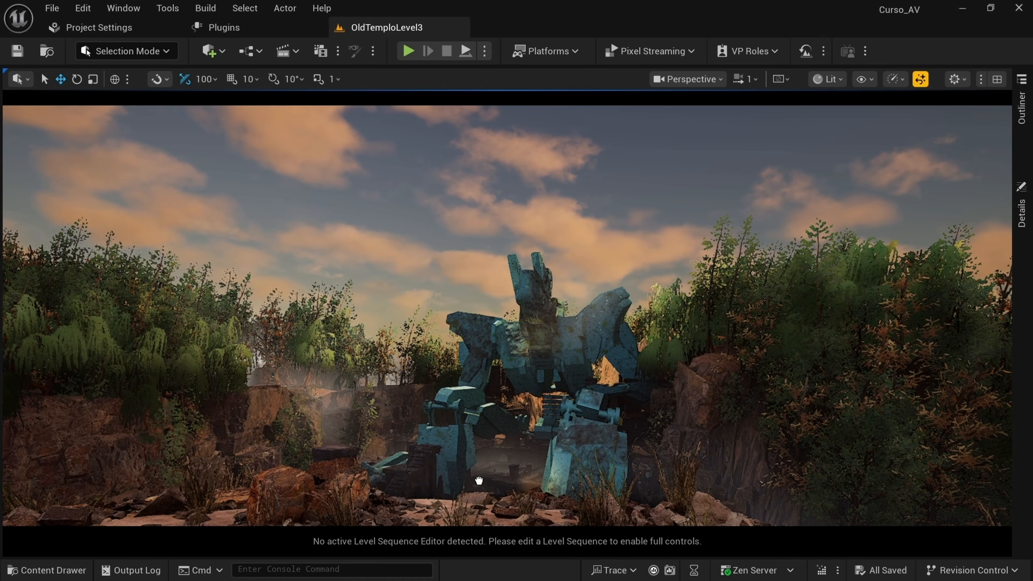
drag(479, 480, 480, 480)
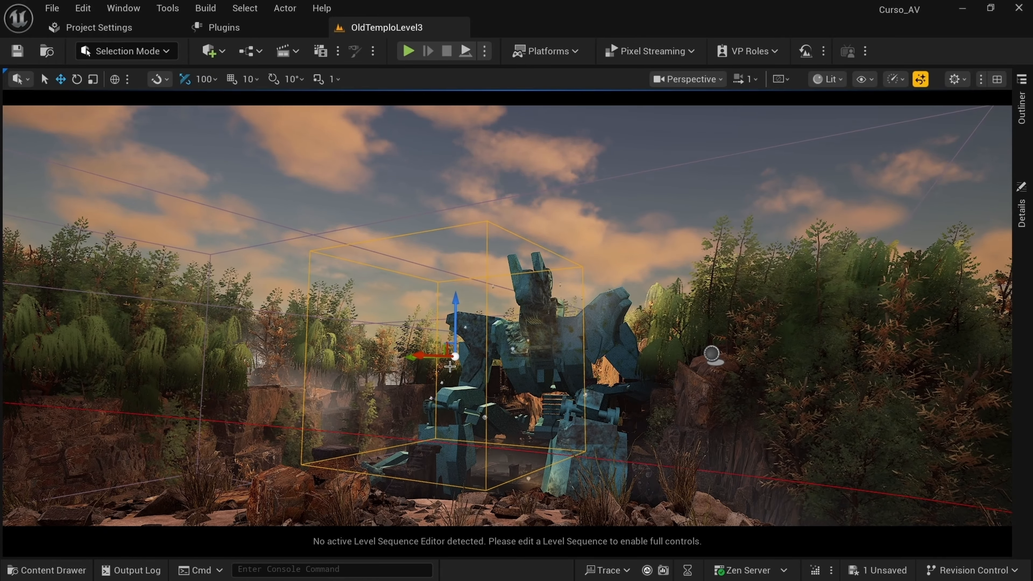
Step: Filter the Post Process Volume's properties for "unb" and enable Infinite Extent (Unbound)
click(1020, 212)
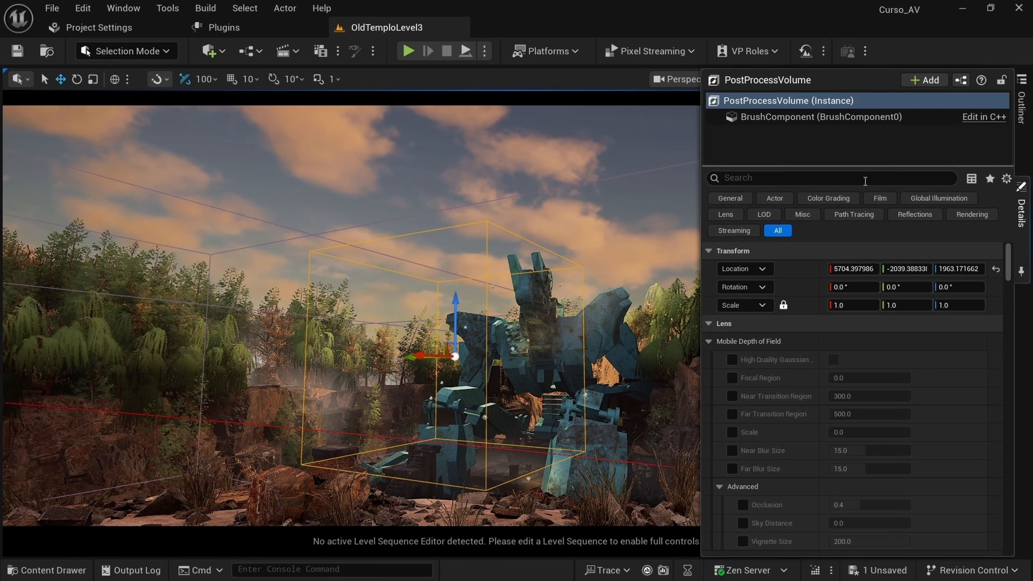
click(864, 179)
text(unb)
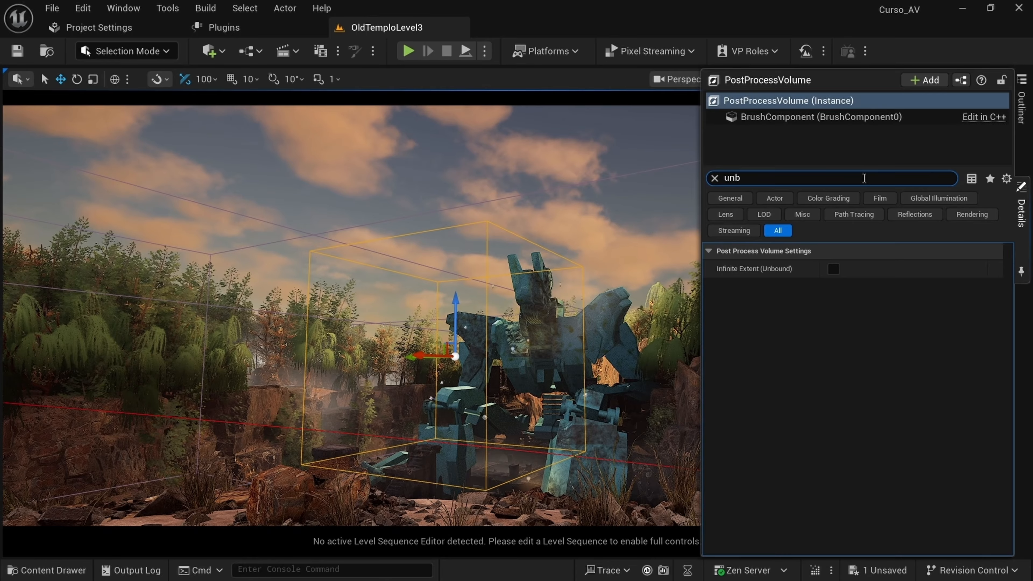
click(838, 269)
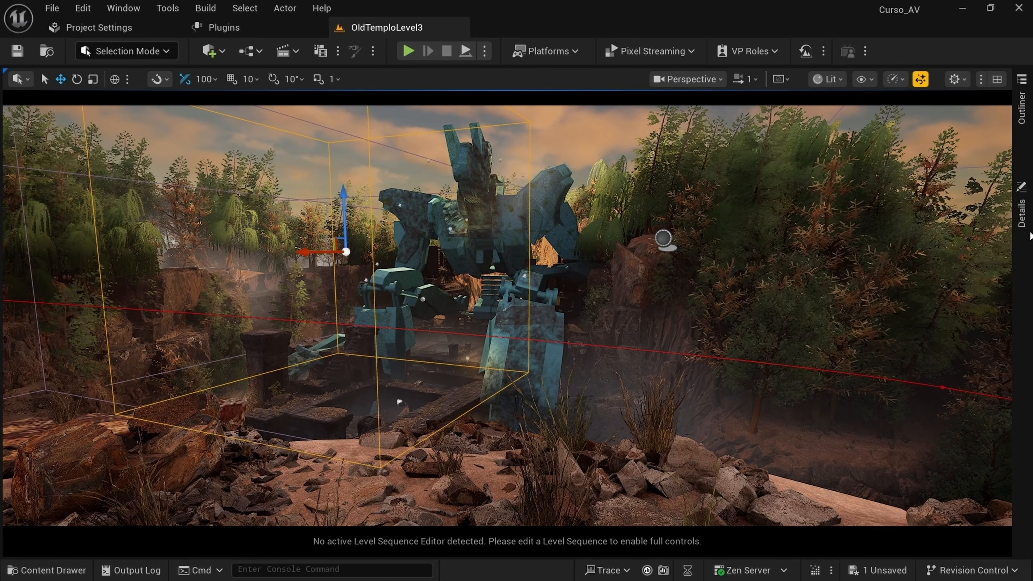
Step: Keep the volume's properties permanently open with the filter cleared, and hide the viewport's editor icons
click(1021, 209)
click(1021, 272)
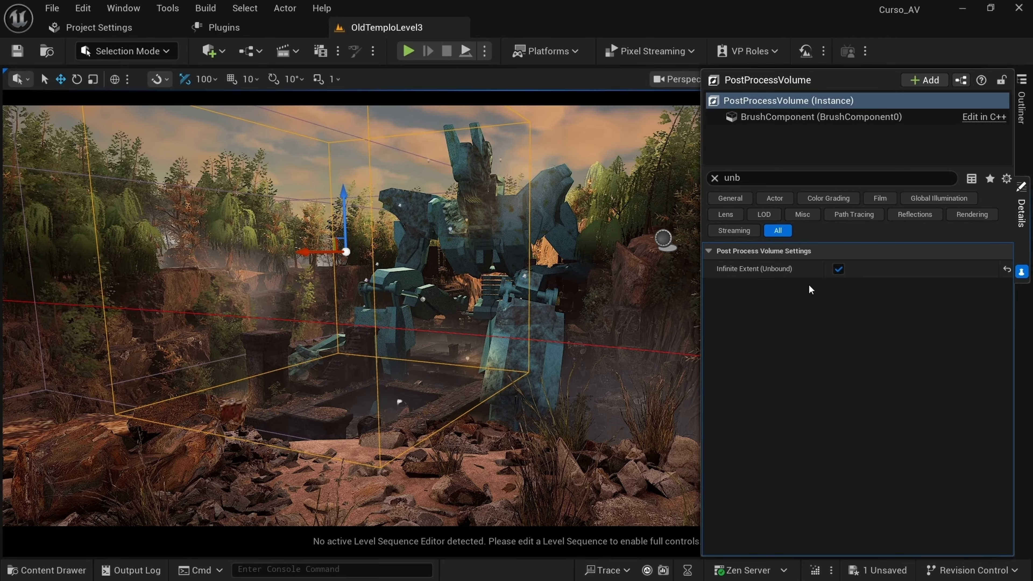
click(714, 177)
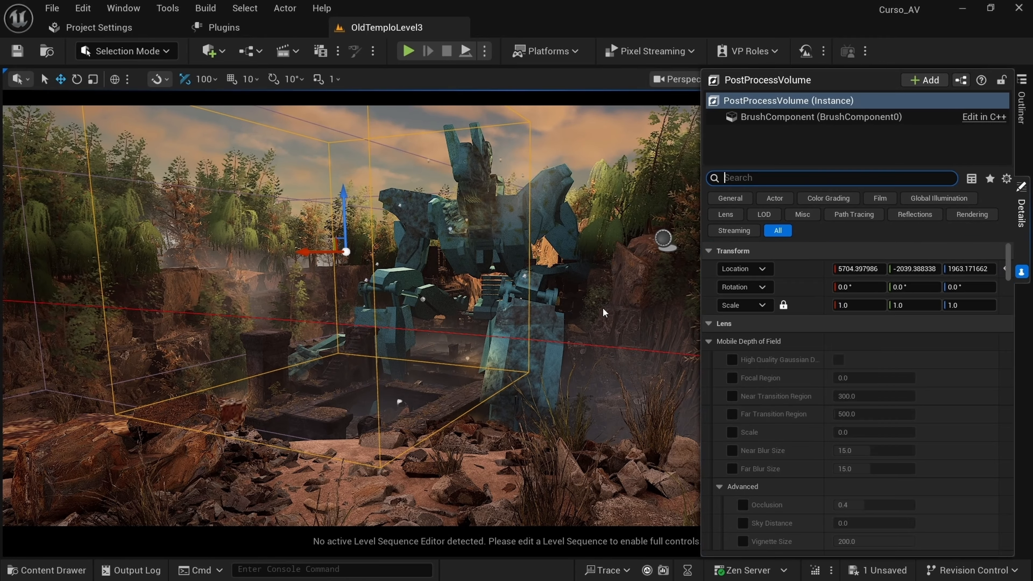
key(g)
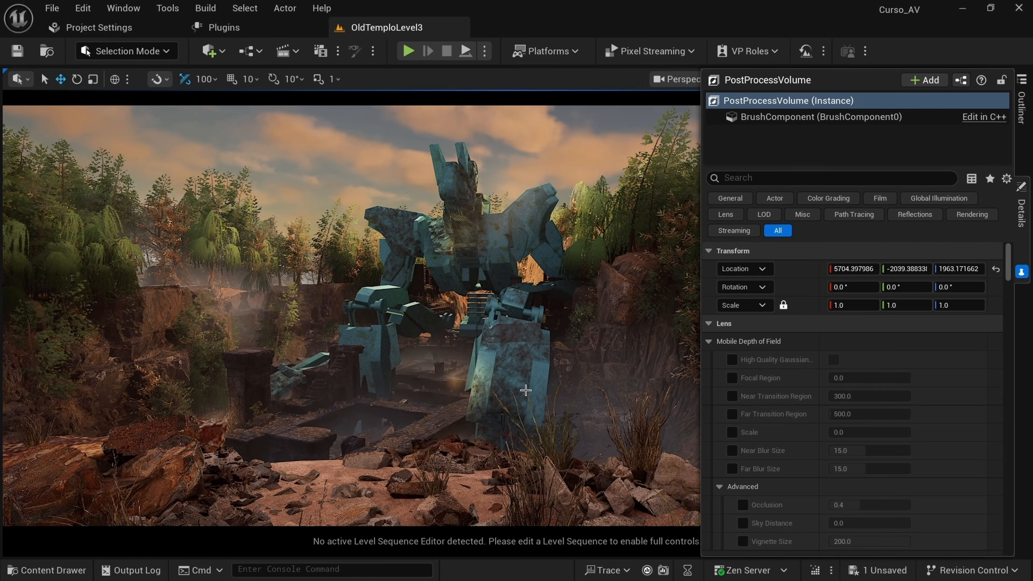
key(s)
right_drag(466, 375, 445, 375)
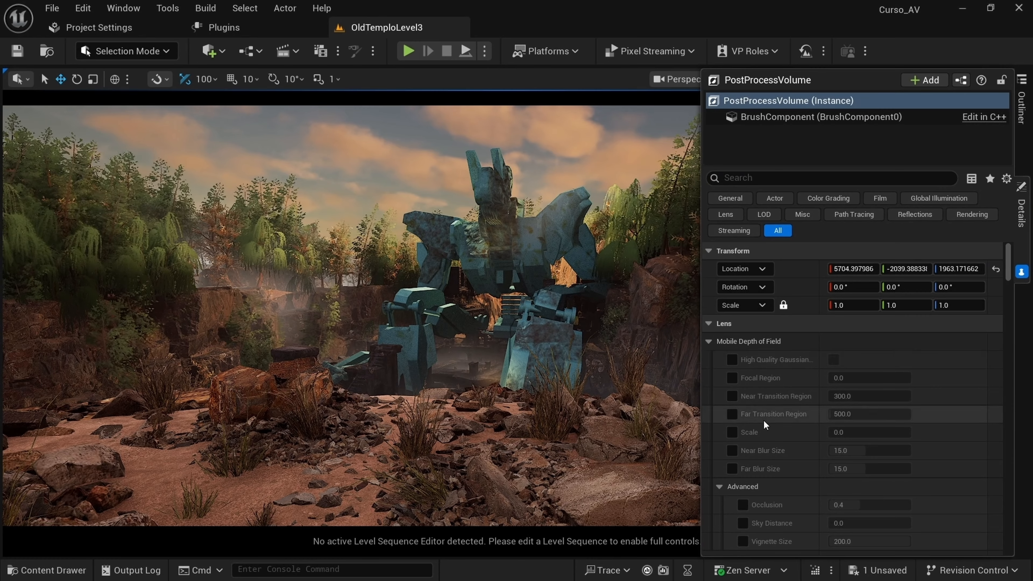
Step: Collapse the Lens subcategories of the Post Process Volume, from Mobile Depth of Field through Depth of Field
scroll(881, 350, down, 2)
click(708, 298)
click(708, 334)
click(709, 334)
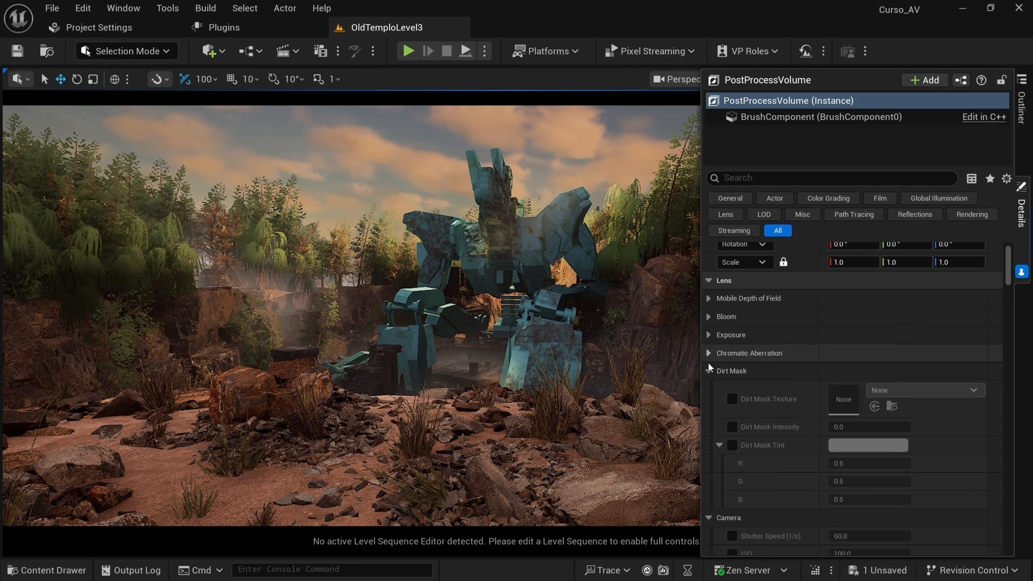
click(709, 388)
click(708, 427)
click(708, 444)
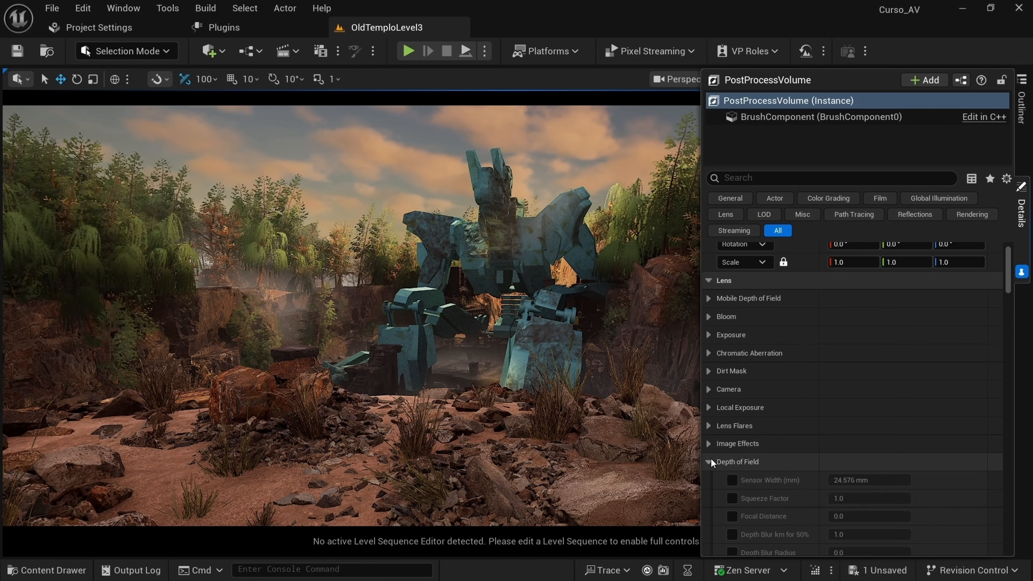
click(709, 462)
Step: Collapse the volume's remaining property categories, from Color Grading and Film through HLOD, Brush Settings and Replication
click(708, 517)
click(708, 500)
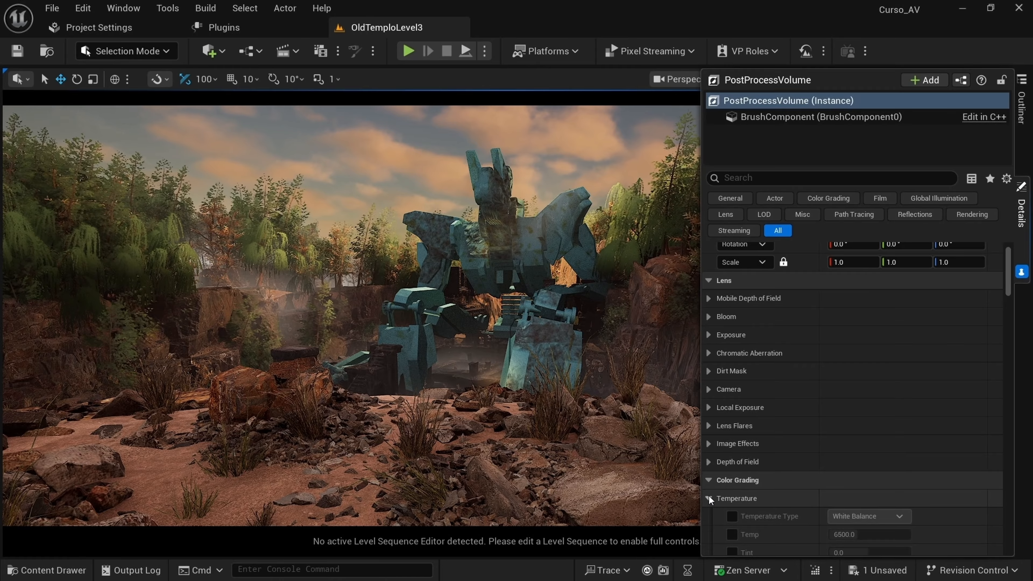
click(710, 481)
click(708, 501)
click(708, 516)
click(708, 536)
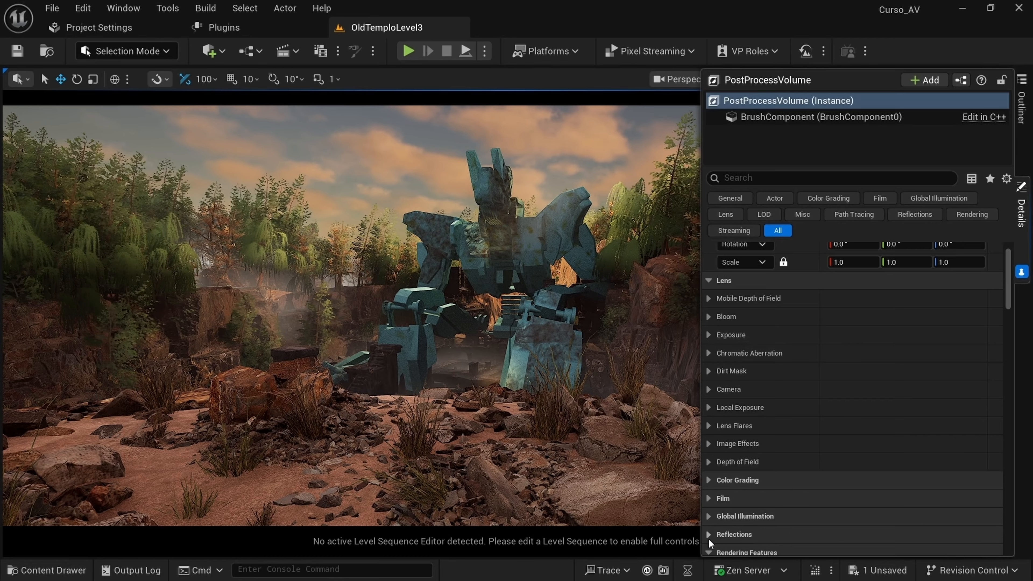
scroll(708, 537, down, 2)
click(708, 510)
click(709, 527)
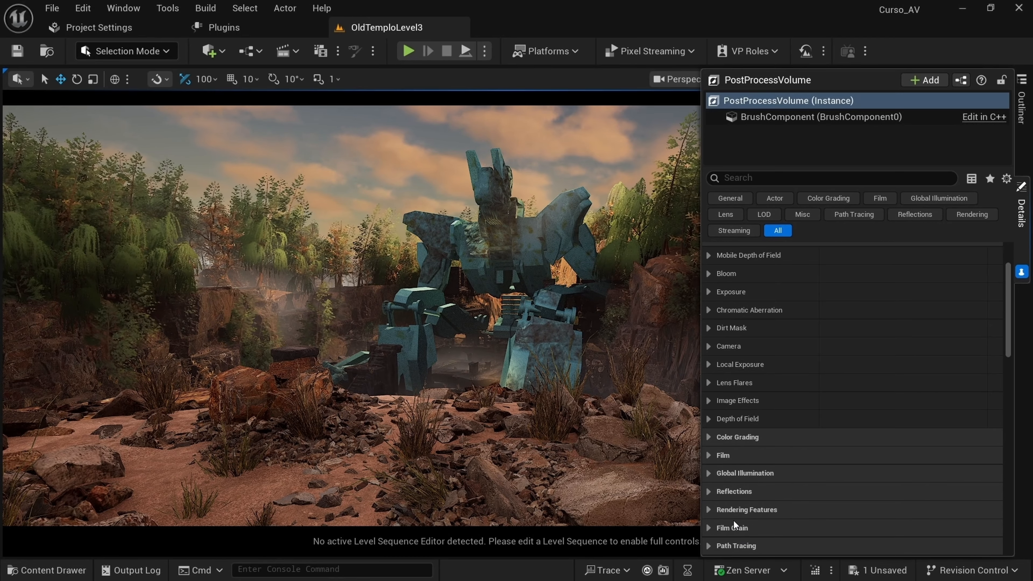
scroll(732, 520, down, 3)
click(709, 484)
click(708, 493)
click(709, 514)
click(710, 533)
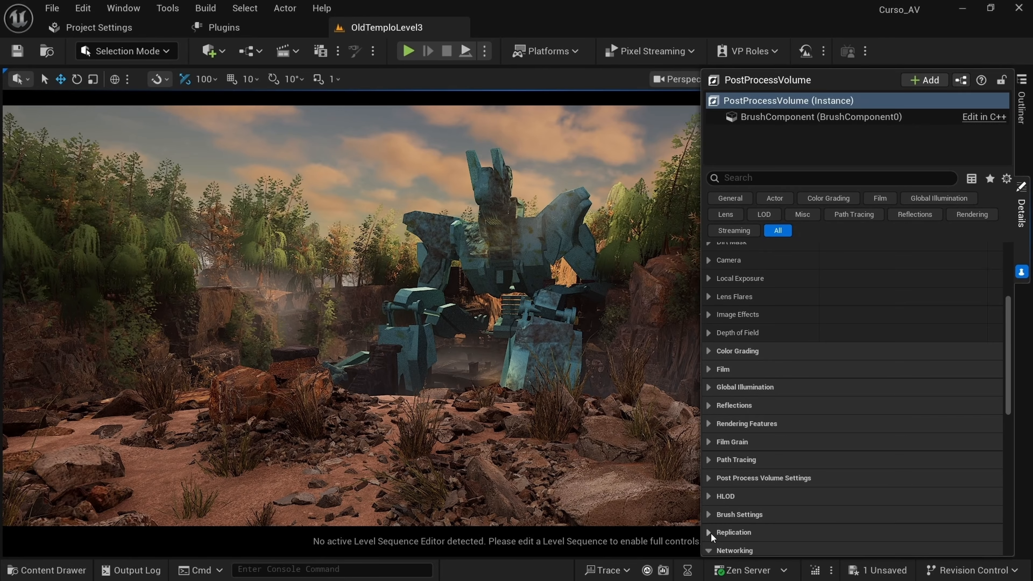
Step: Override the Global Gamma in the volume's Color Grading and set its Y value to 0.98
right_drag(634, 399, 644, 398)
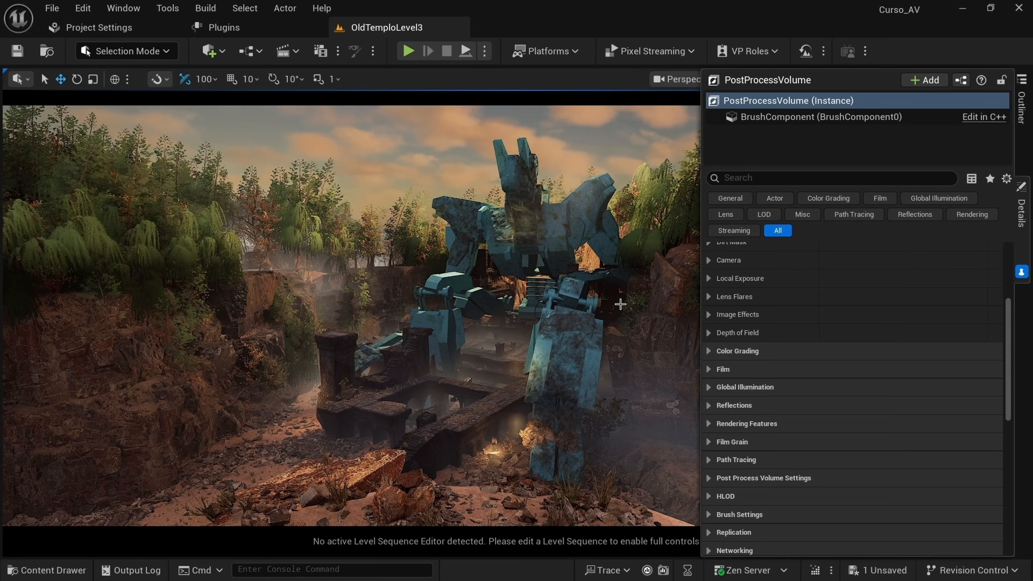
scroll(738, 386, up, 1)
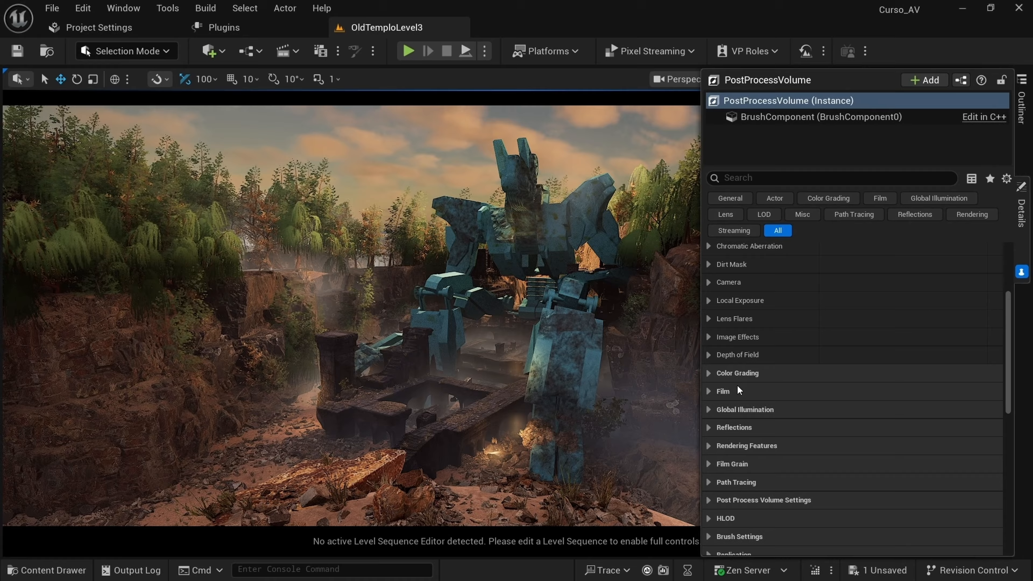
click(707, 373)
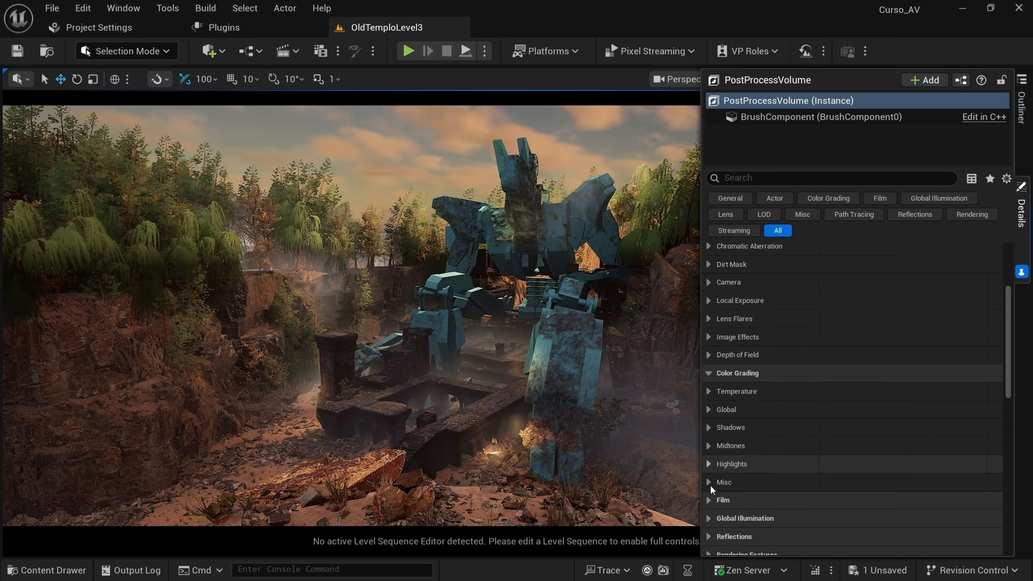
click(725, 410)
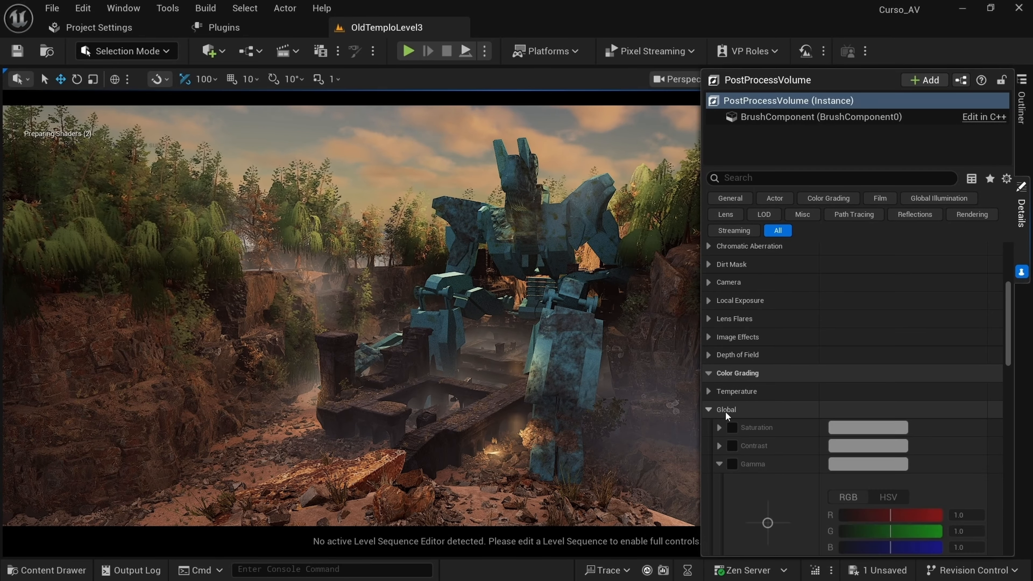
click(719, 463)
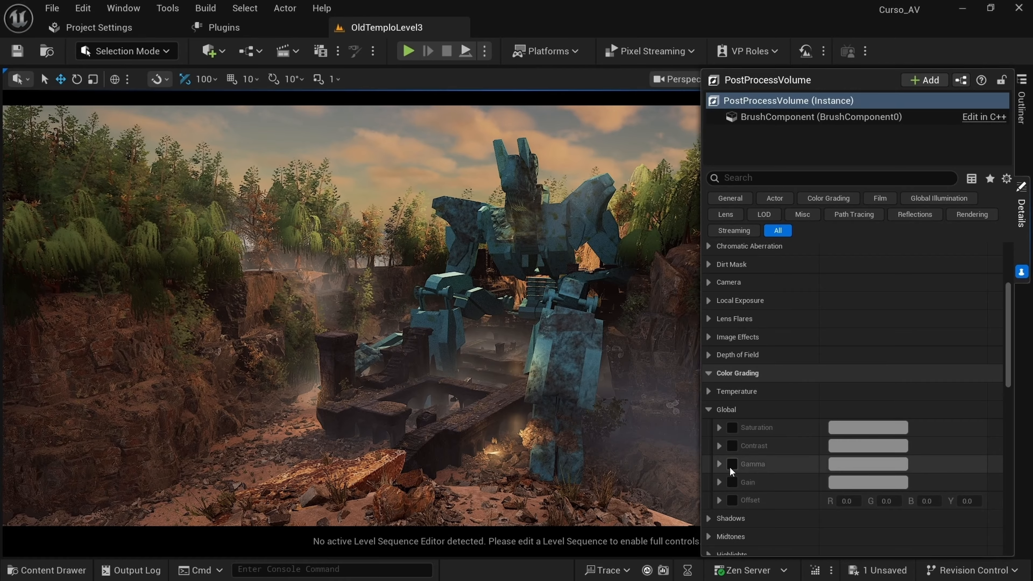
click(719, 463)
scroll(808, 462, down, 2)
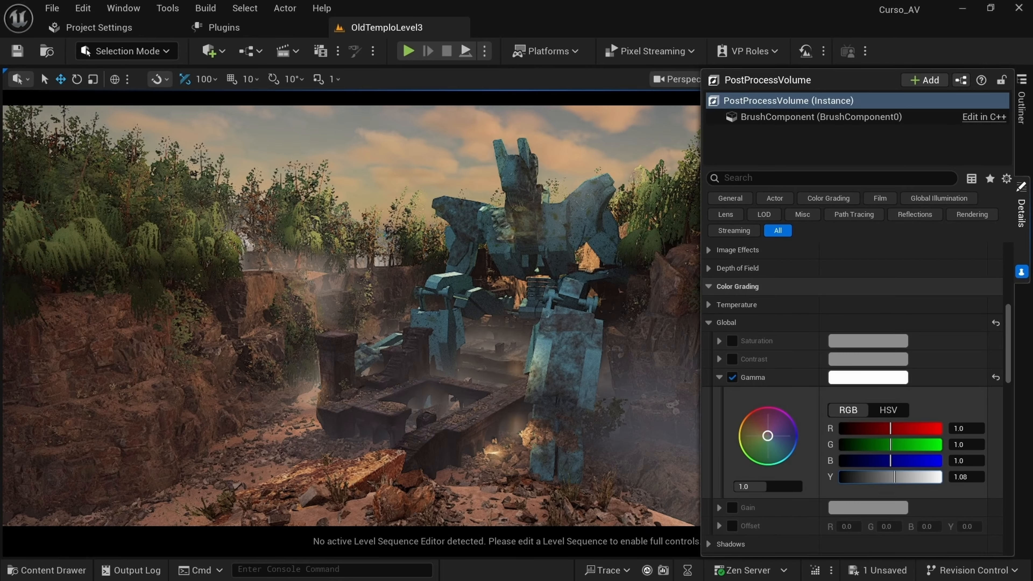
drag(890, 476, 888, 476)
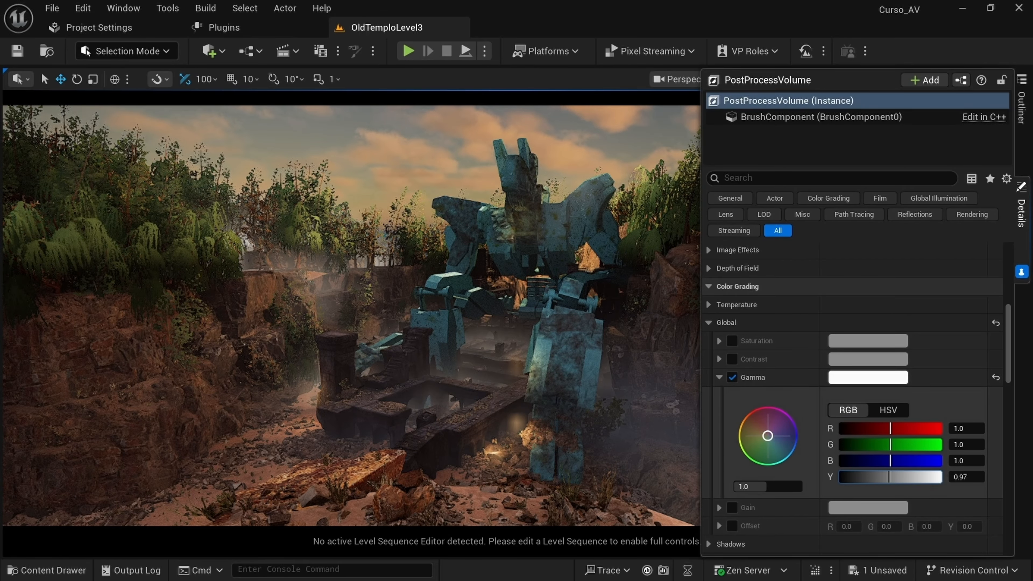
click(718, 377)
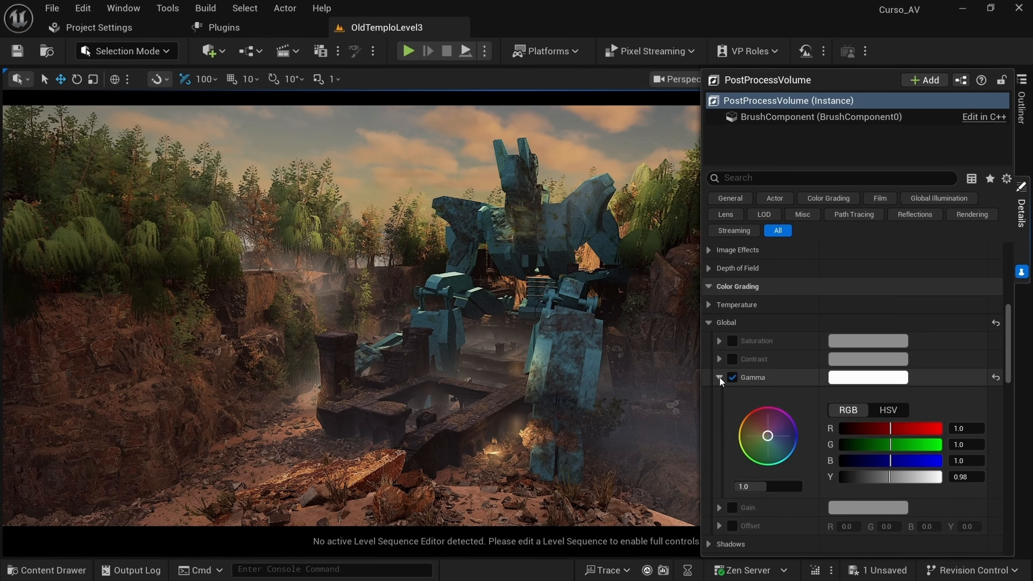
Step: Override the Global Contrast in Color Grading and fine-tune its Y value
click(720, 358)
click(732, 358)
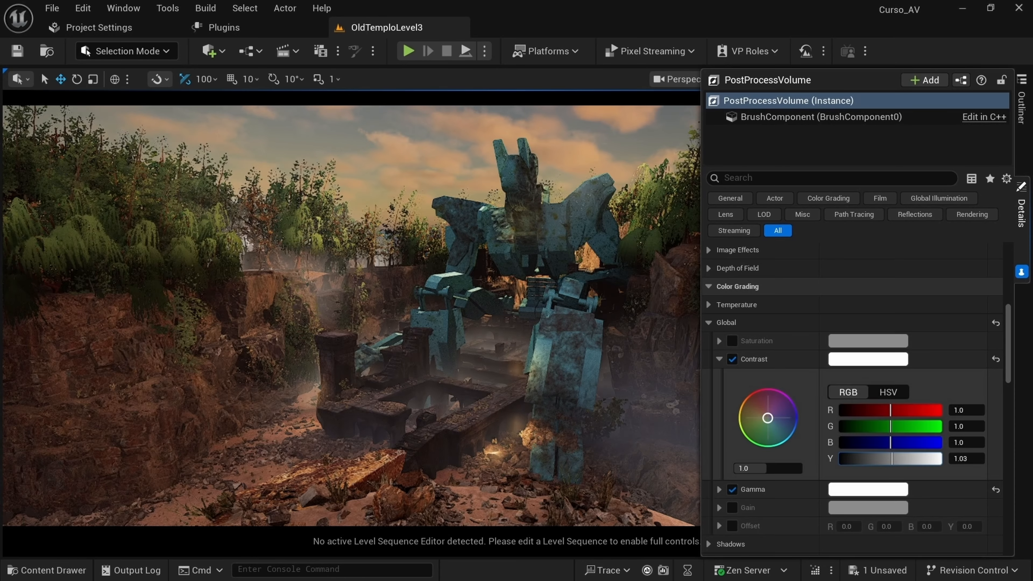
drag(890, 459, 887, 458)
click(719, 359)
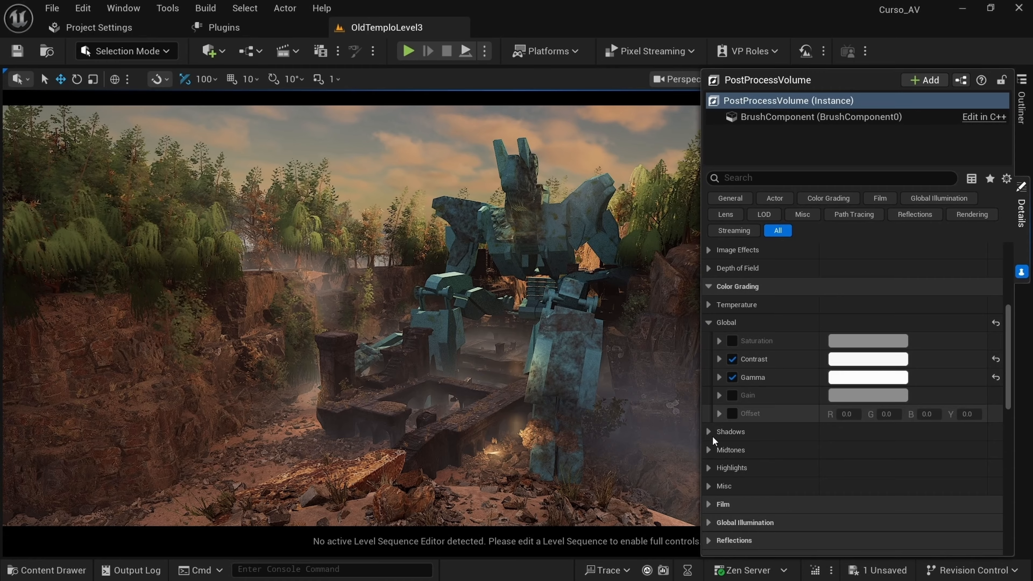
Step: From the low-angle view of the robot, override the Color Grading Shadows Saturation and set its Y value to 0.85
right_drag(348, 336, 357, 325)
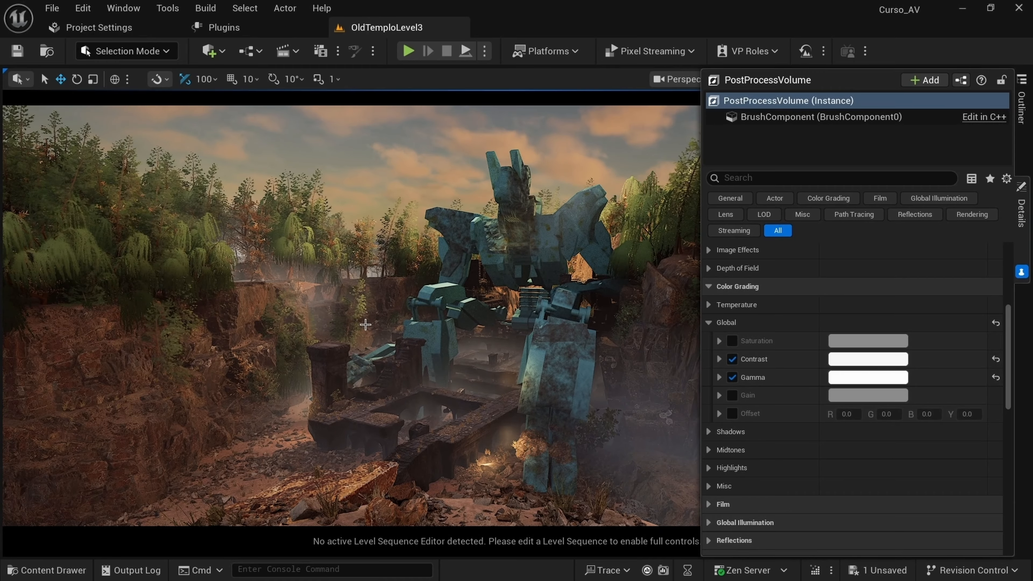
key(2)
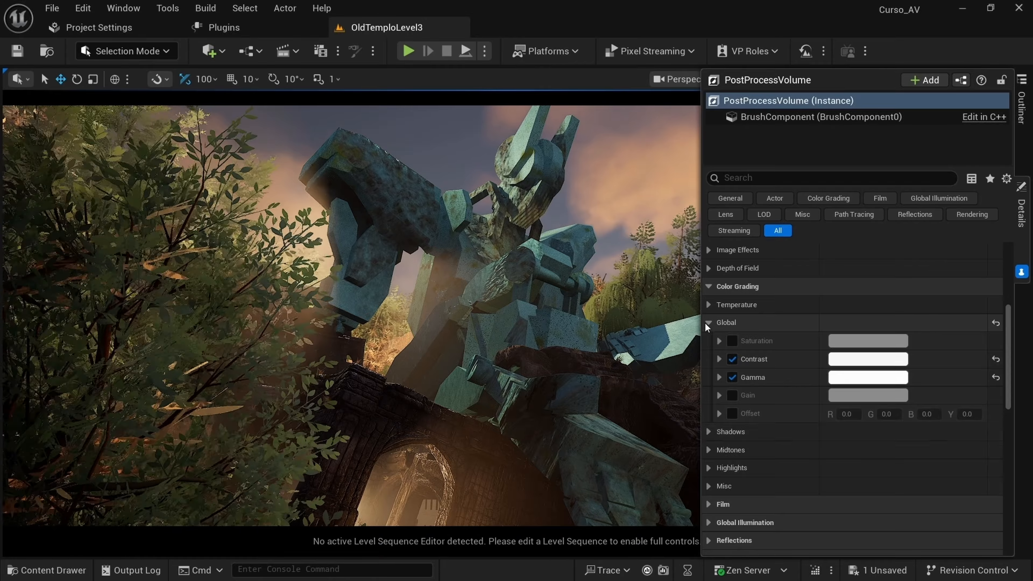
click(707, 322)
click(707, 340)
click(732, 359)
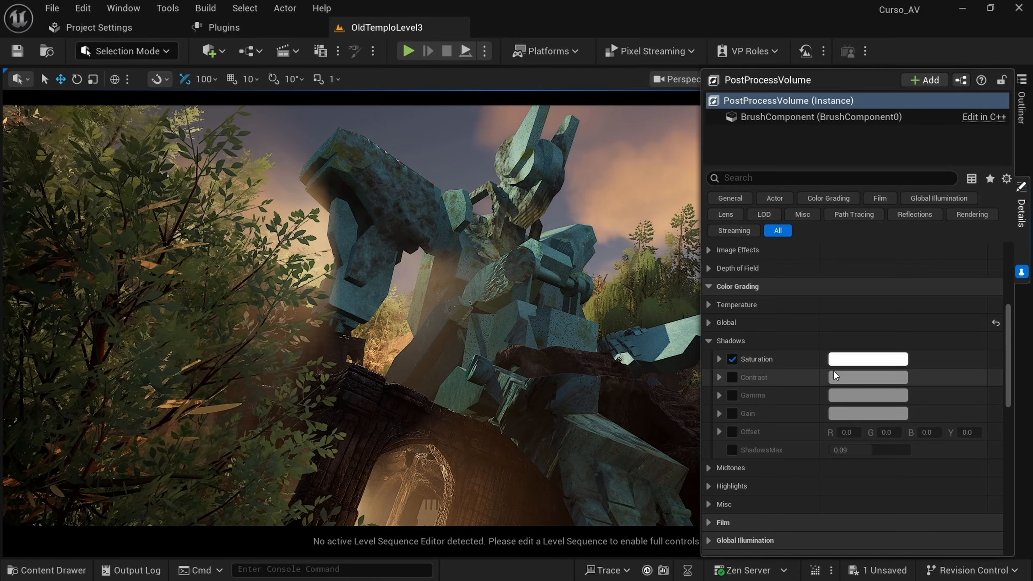
click(719, 358)
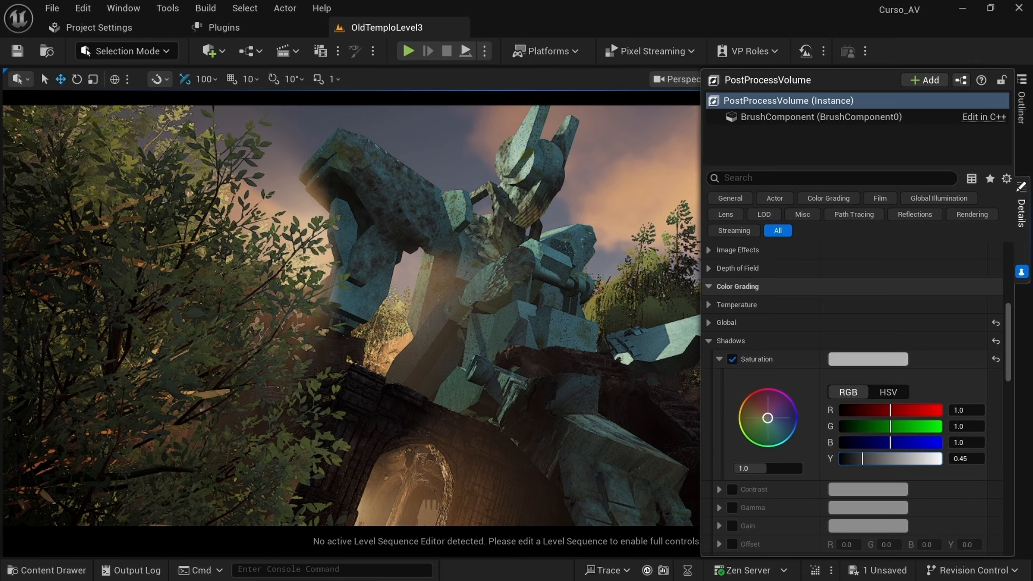
mouse_move(874, 459)
mouse_down()
mouse_move(848, 458)
mouse_move(873, 458)
mouse_up()
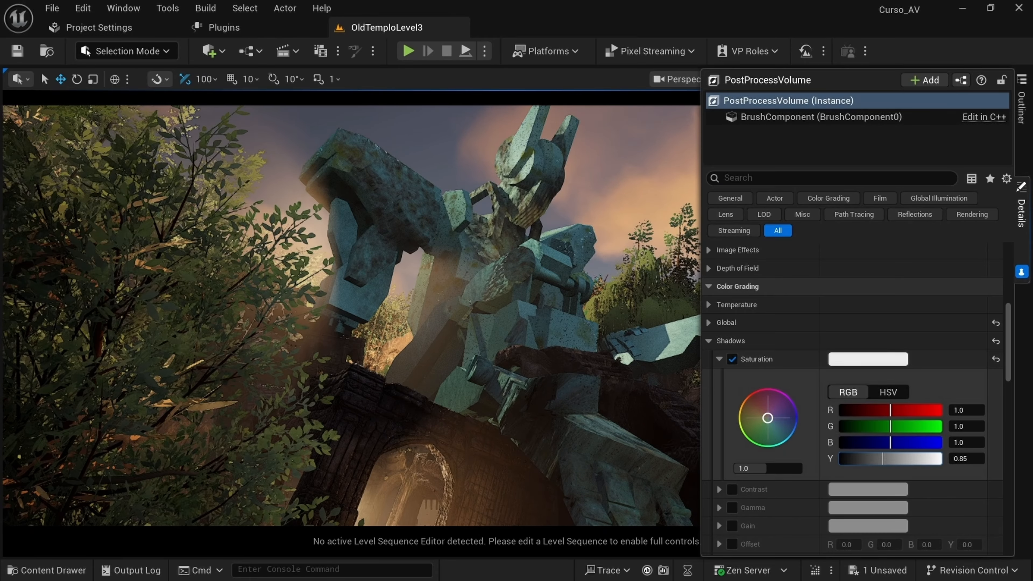
Step: Override the Contrast in the Color Grading Shadows and fine-tune its Y value around 1.0
click(719, 359)
click(732, 377)
click(719, 377)
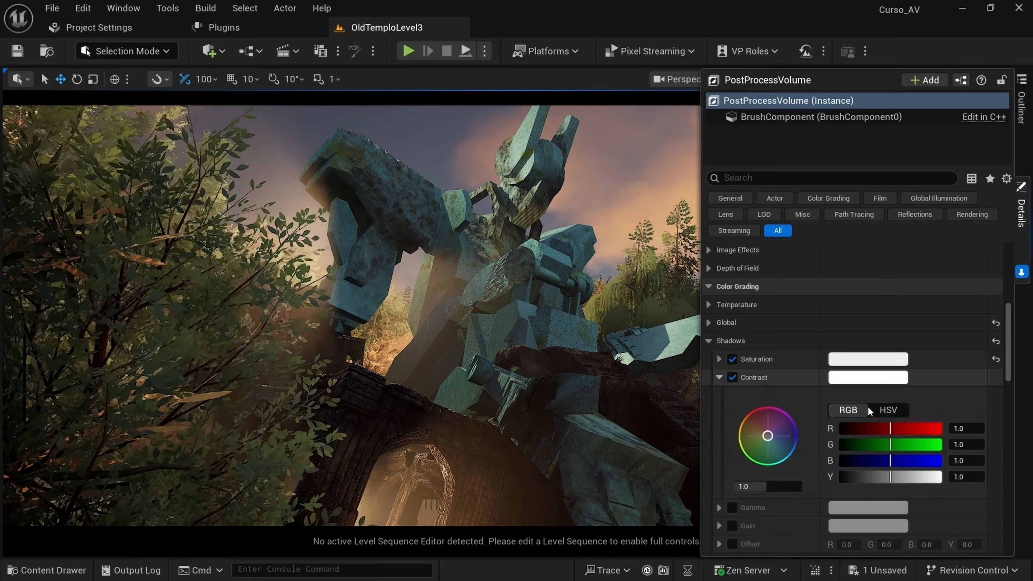
mouse_move(871, 477)
mouse_down()
mouse_move(909, 477)
mouse_move(890, 477)
mouse_up()
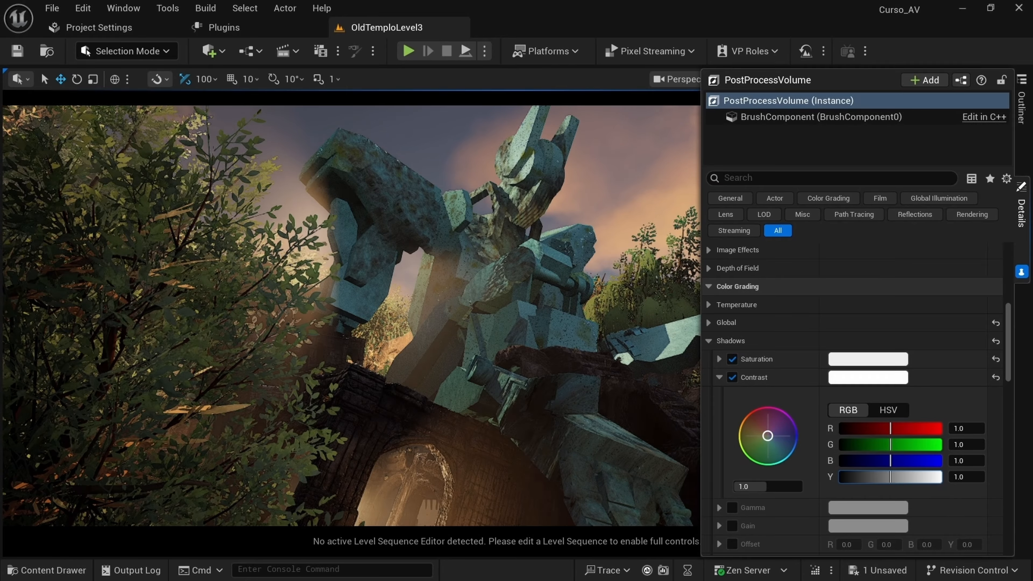
click(718, 377)
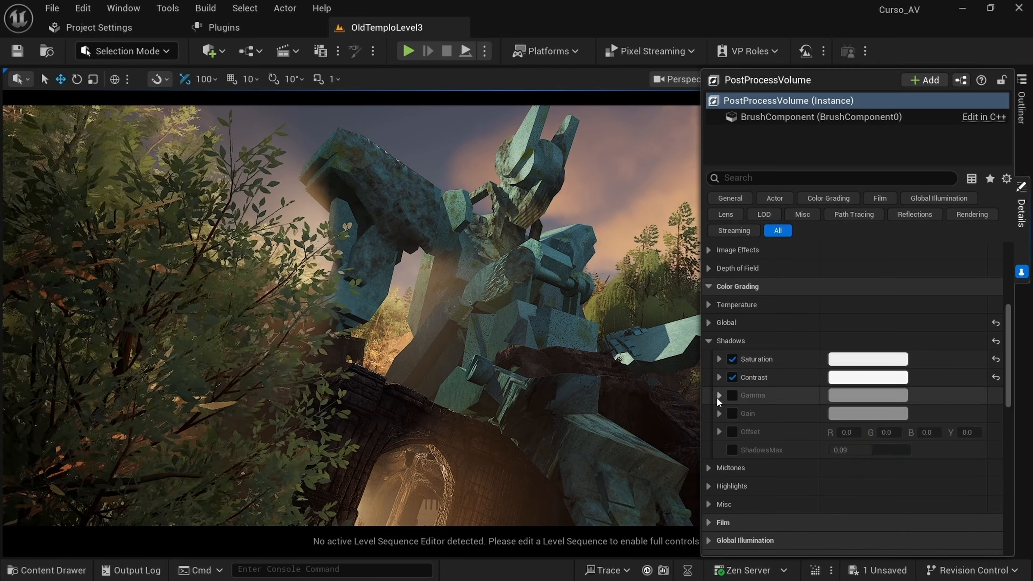
click(714, 342)
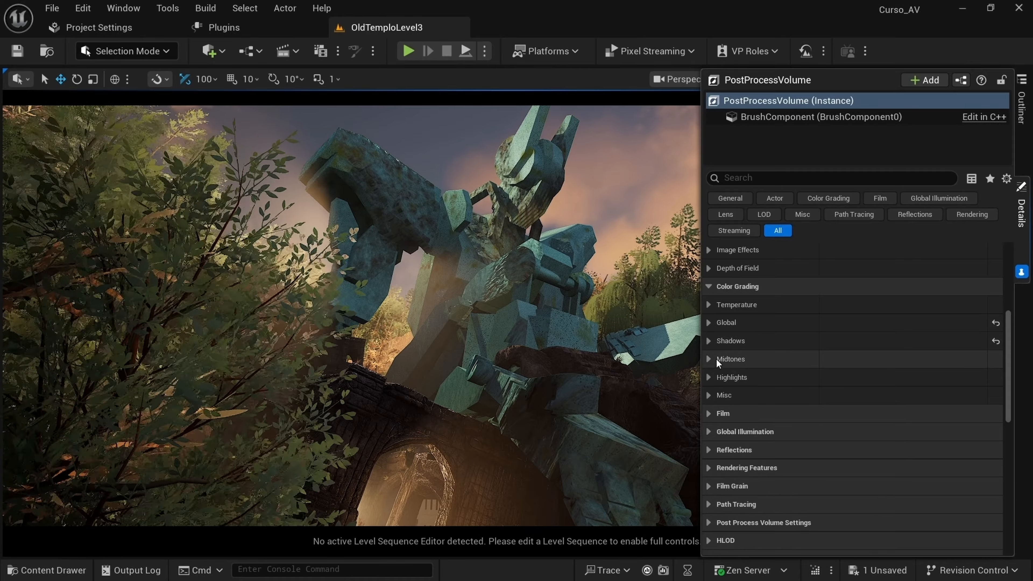
Step: Override the Contrast in the Color Grading Midtones and set its Y value to 0.86
click(716, 358)
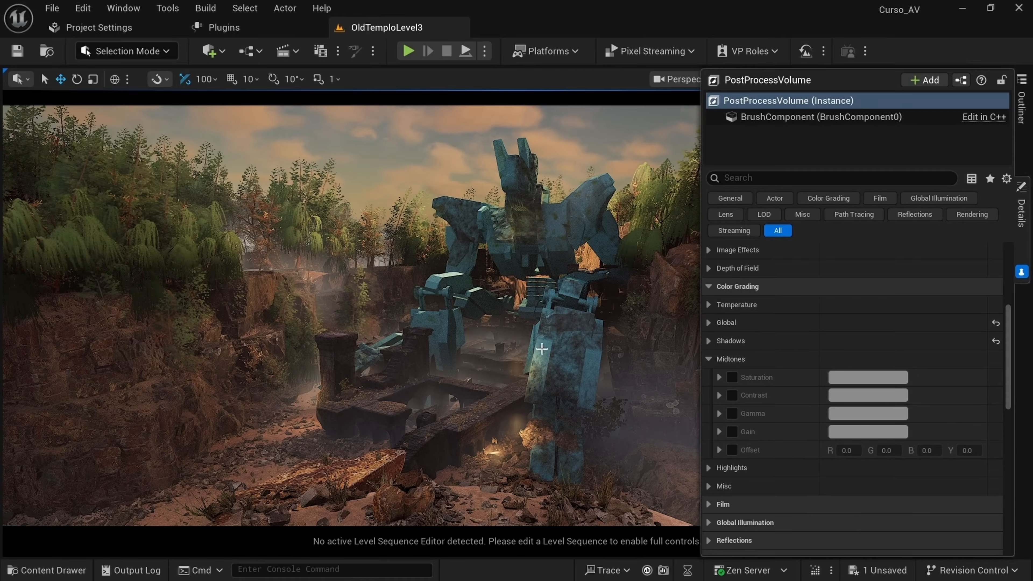
click(731, 395)
click(719, 395)
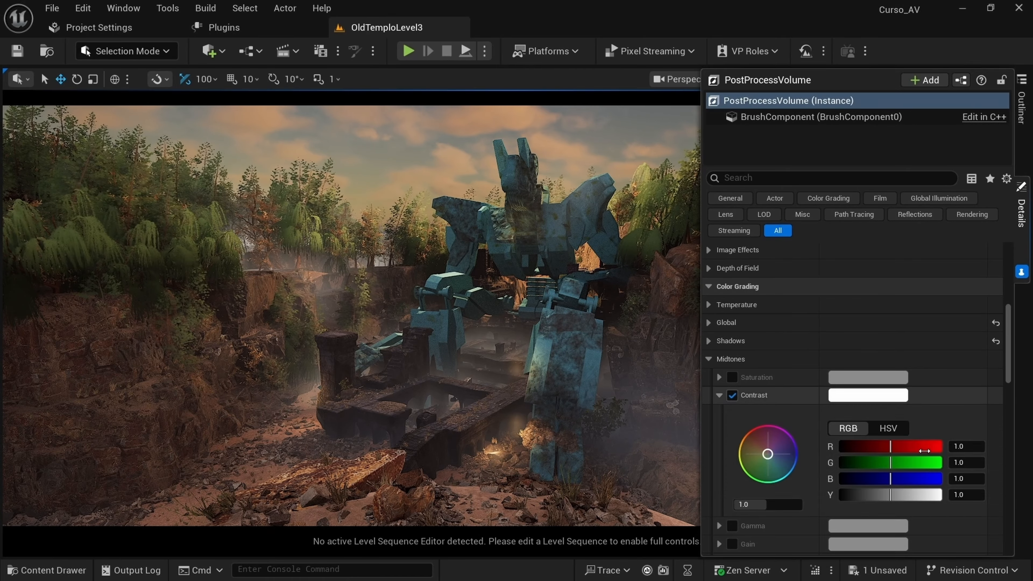
drag(896, 495, 885, 495)
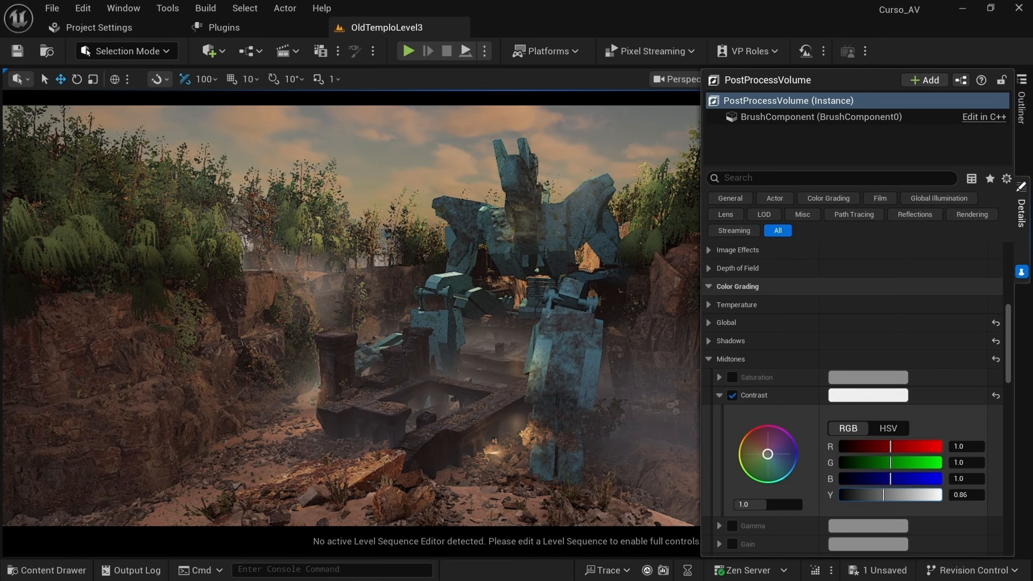
click(718, 395)
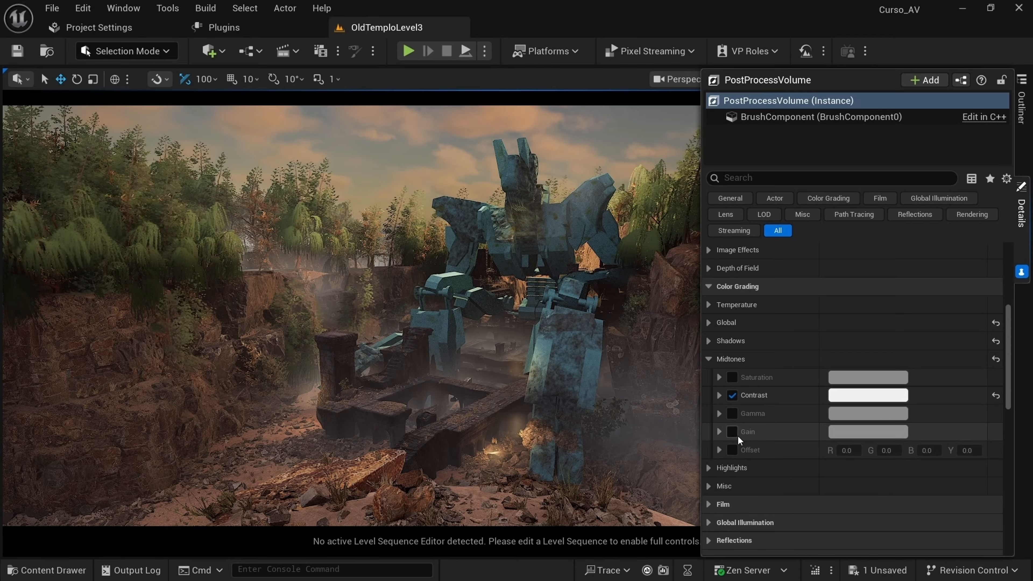
Step: Override the Midtones Gamma with a Y value of 1.02, undoing a trial change to its green channel
click(719, 413)
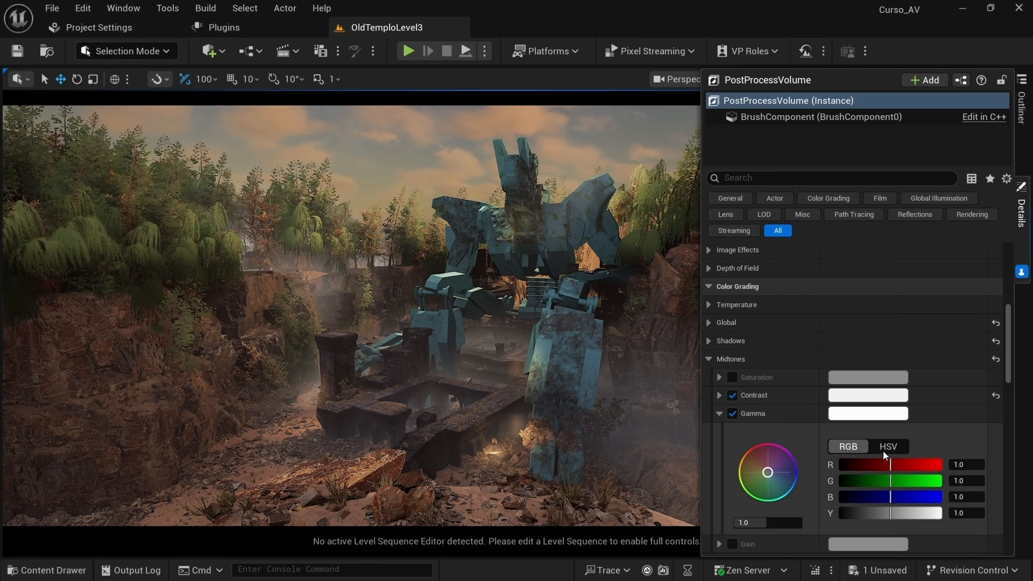
mouse_move(890, 513)
mouse_down()
mouse_move(906, 513)
mouse_move(872, 512)
mouse_move(889, 512)
mouse_up()
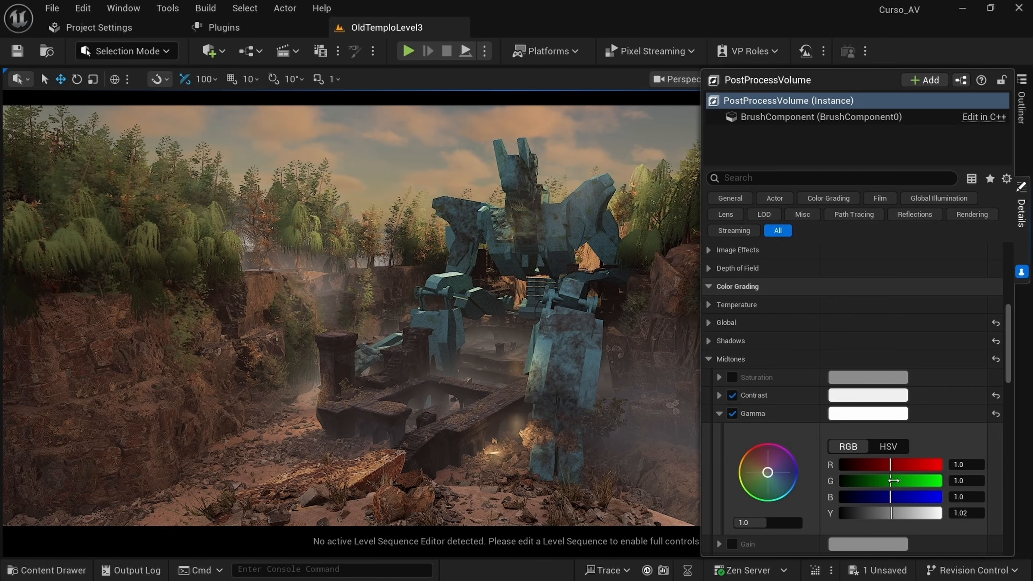
drag(890, 481, 916, 485)
key(ctrl+z)
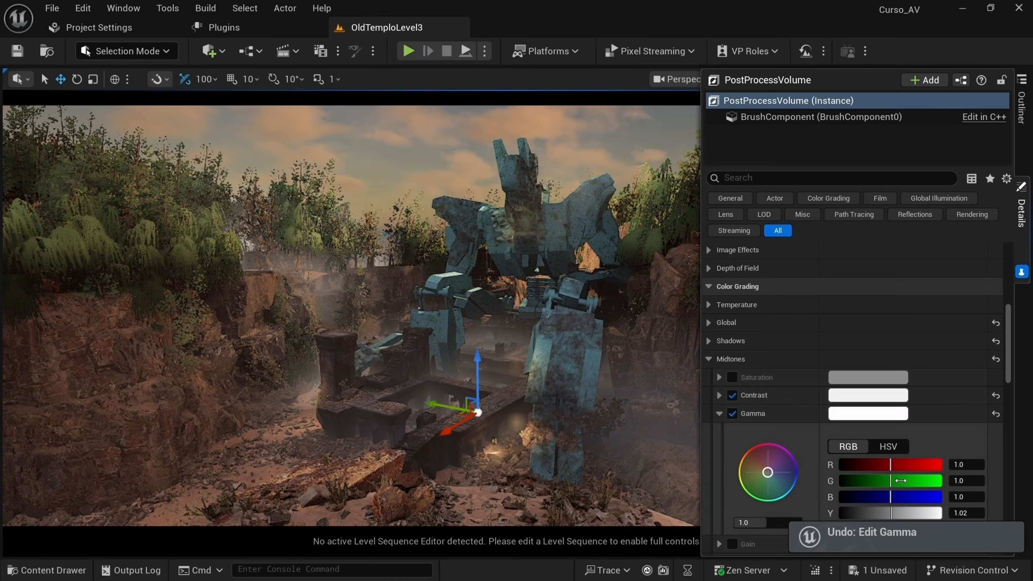
click(719, 413)
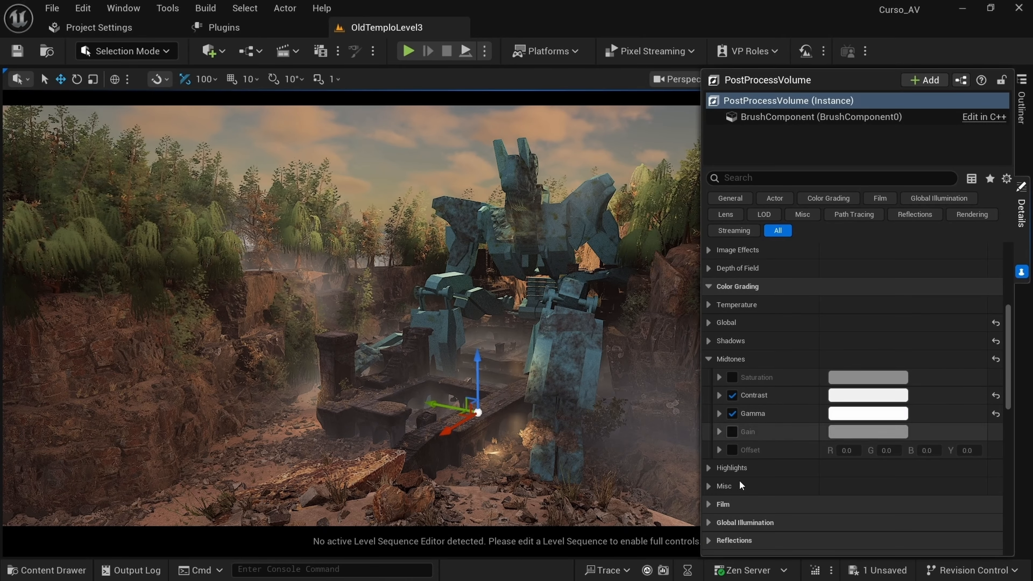
Step: Override the Contrast in the Color Grading Highlights
click(709, 359)
click(708, 377)
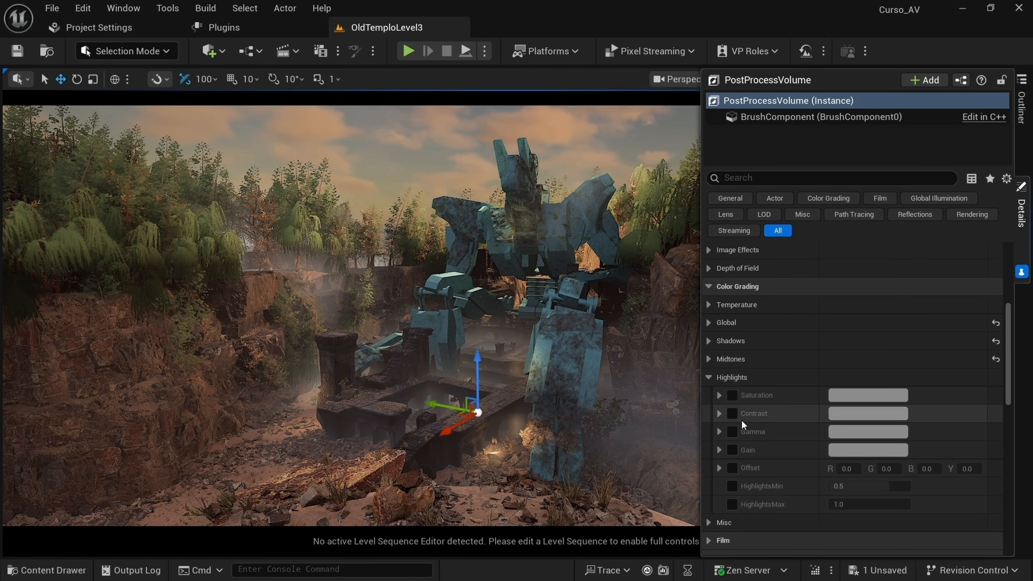
click(732, 414)
click(708, 377)
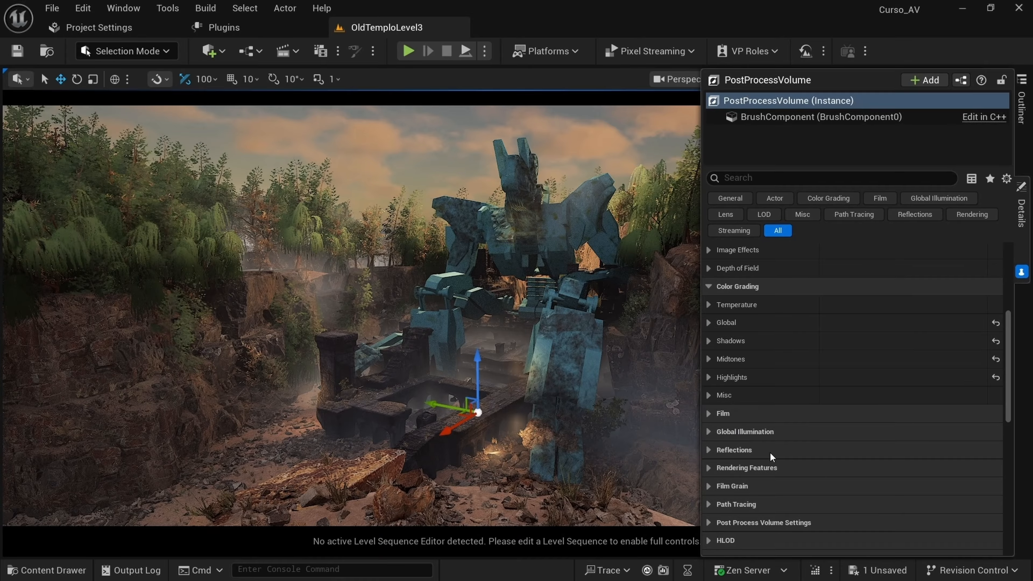
Step: Override the Film Slope and Toe, setting Slope to 0.95872 and Toe to 0.55896
click(720, 413)
click(721, 431)
click(721, 449)
drag(866, 431, 901, 449)
right_drag(447, 309, 407, 260)
drag(866, 448, 853, 448)
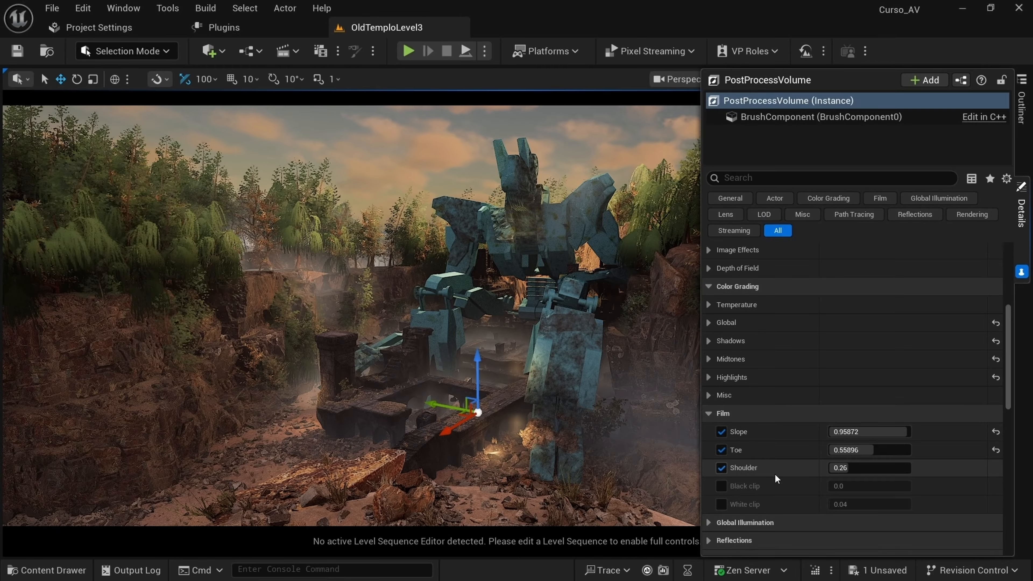
Step: Try a Film Shoulder of 0.4032, undo it, and override the Black clip at 0.0 instead
drag(841, 467, 873, 467)
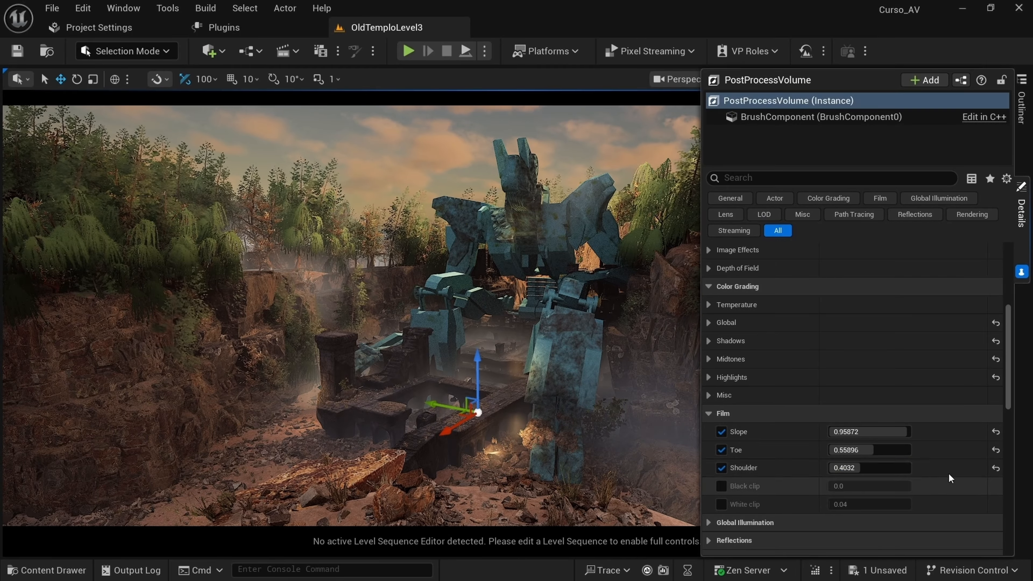
key(ctrl+z)
click(725, 488)
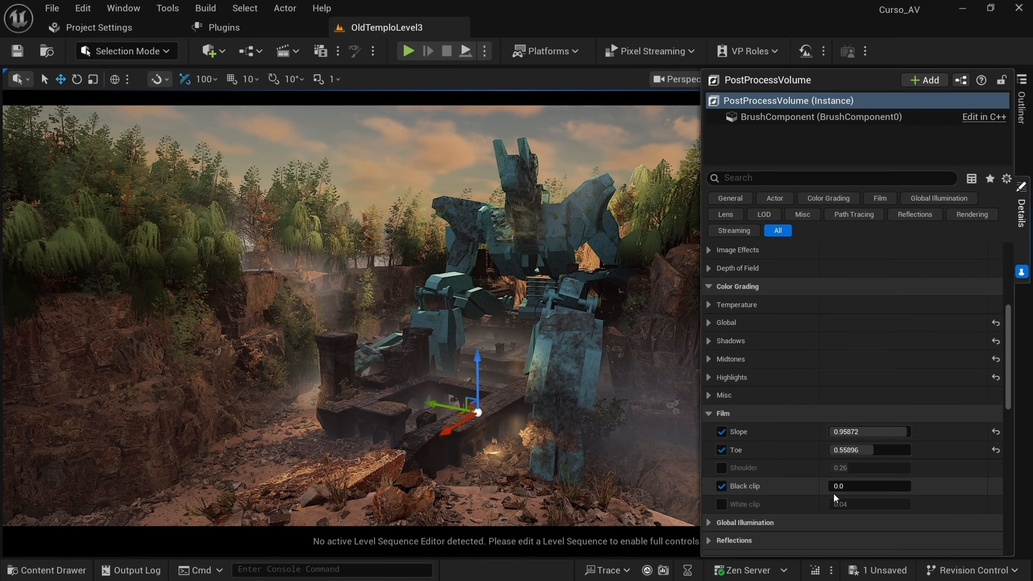
drag(855, 486, 857, 486)
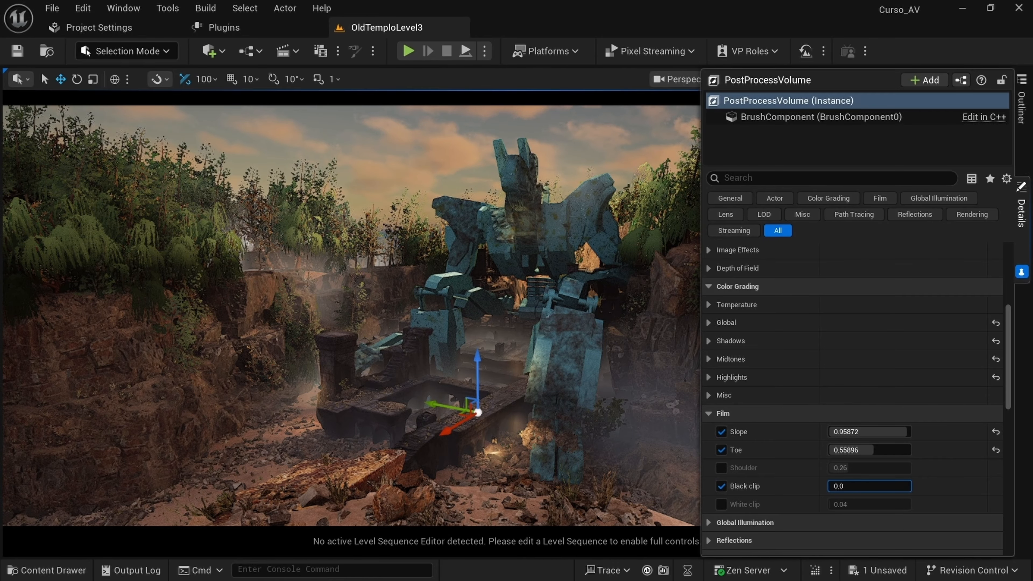
Step: Set the Film Slope to 0.89856 and fine-tune the Slope and Toe from the low-angle view of the robot
drag(895, 431, 890, 431)
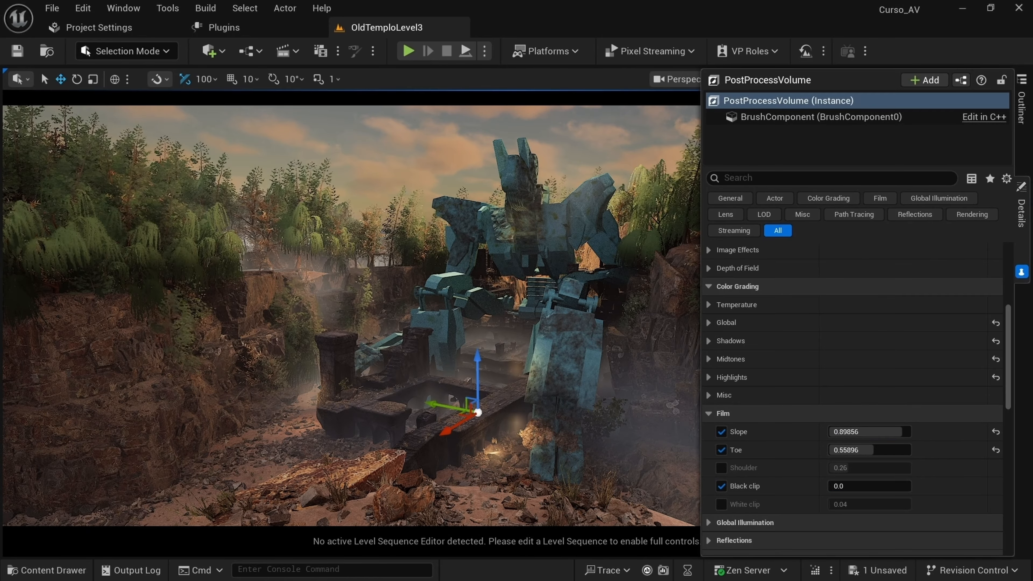
right_drag(450, 369, 453, 366)
key(1)
key(2)
key(3)
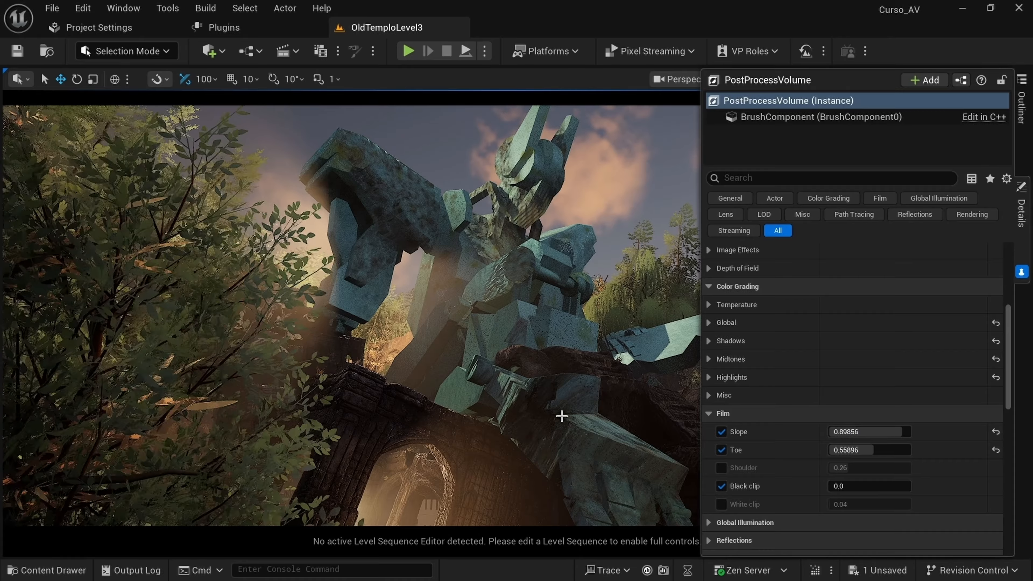
drag(890, 432, 865, 449)
click(709, 413)
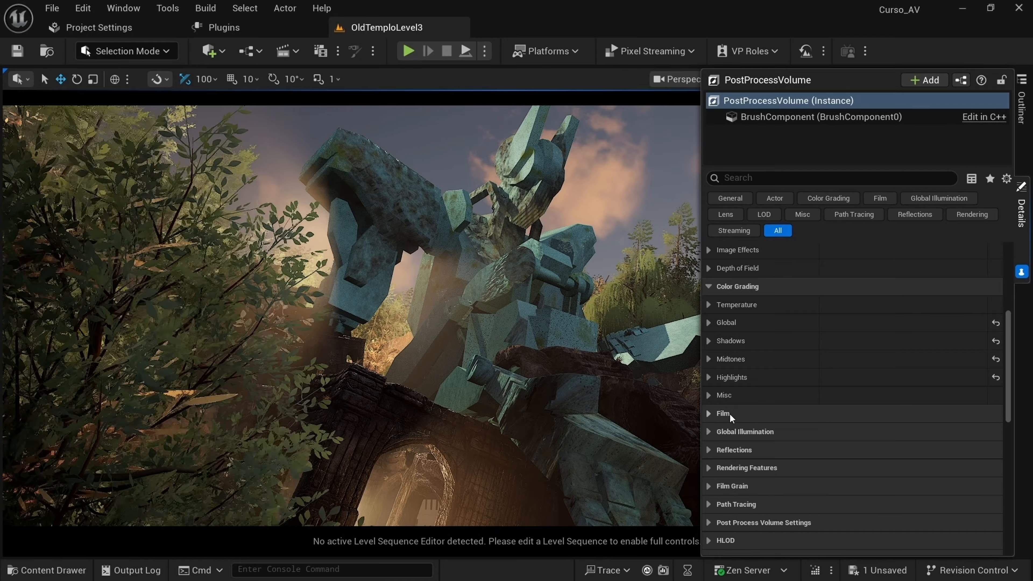
Step: Look through the volume's Rendering Features, Film Grain, Global color grading and Depth of Field settings
click(709, 468)
click(709, 467)
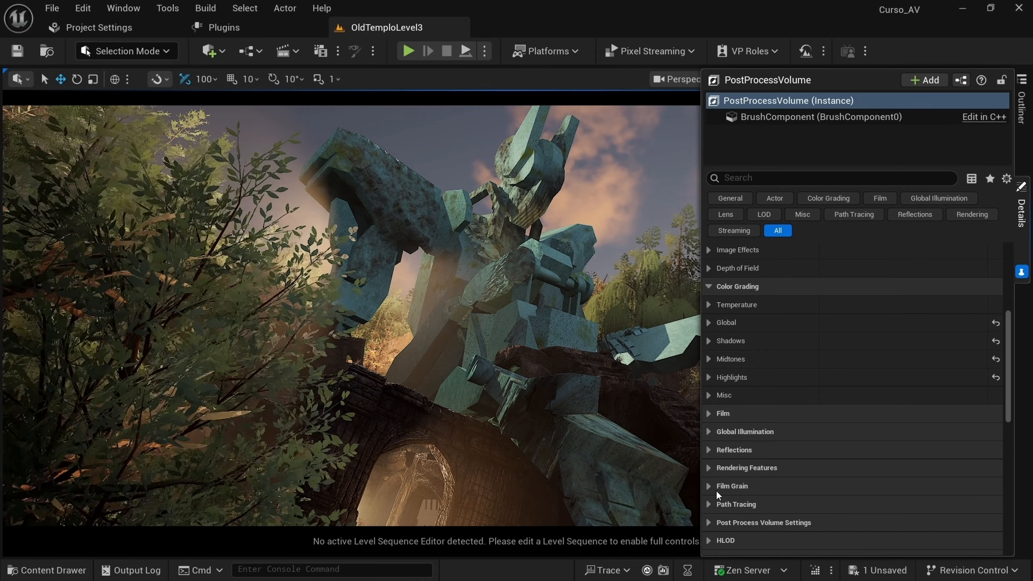
click(708, 487)
click(708, 487)
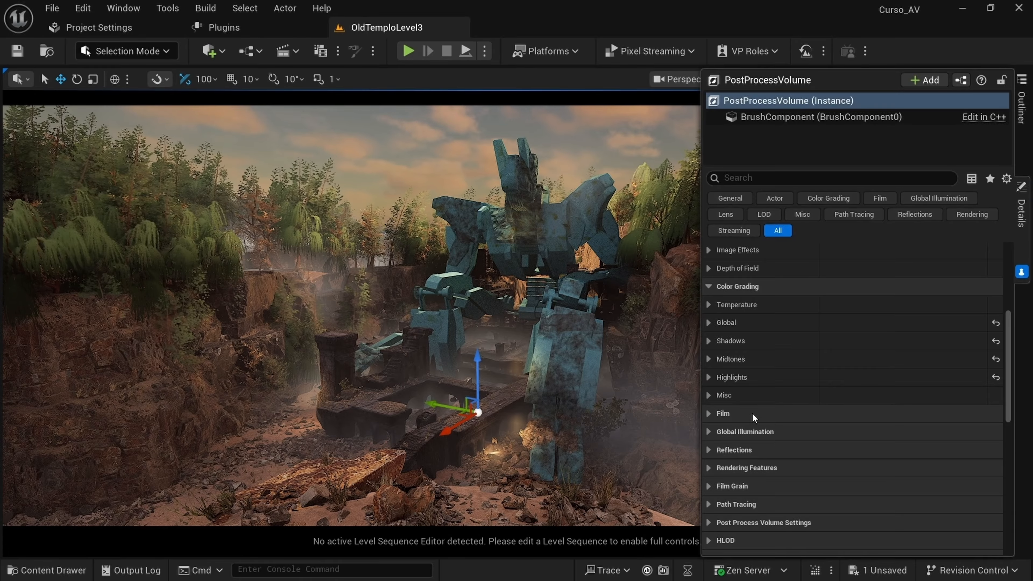
scroll(764, 447, down, 3)
click(708, 524)
scroll(747, 483, up, 5)
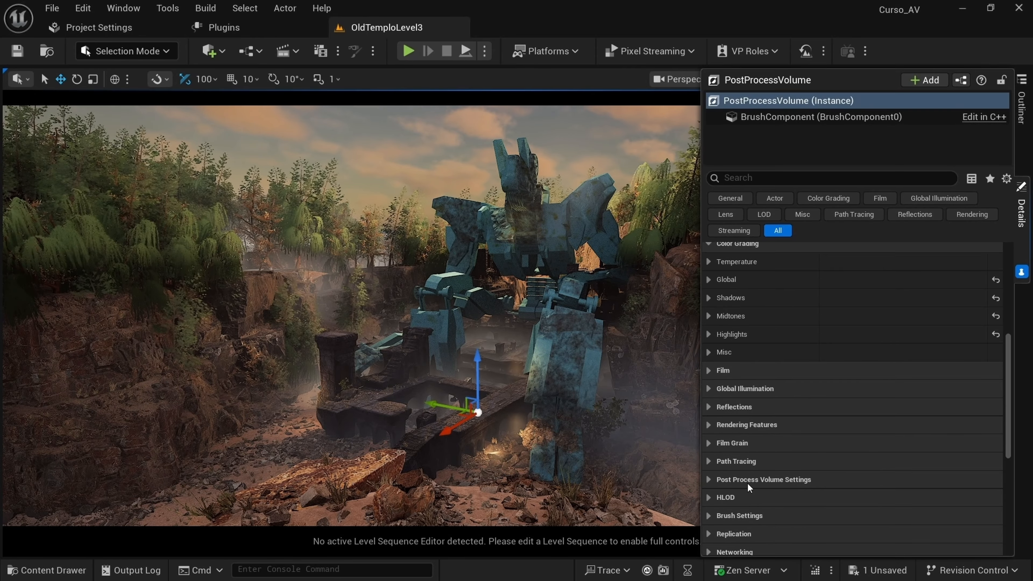
click(713, 302)
click(714, 305)
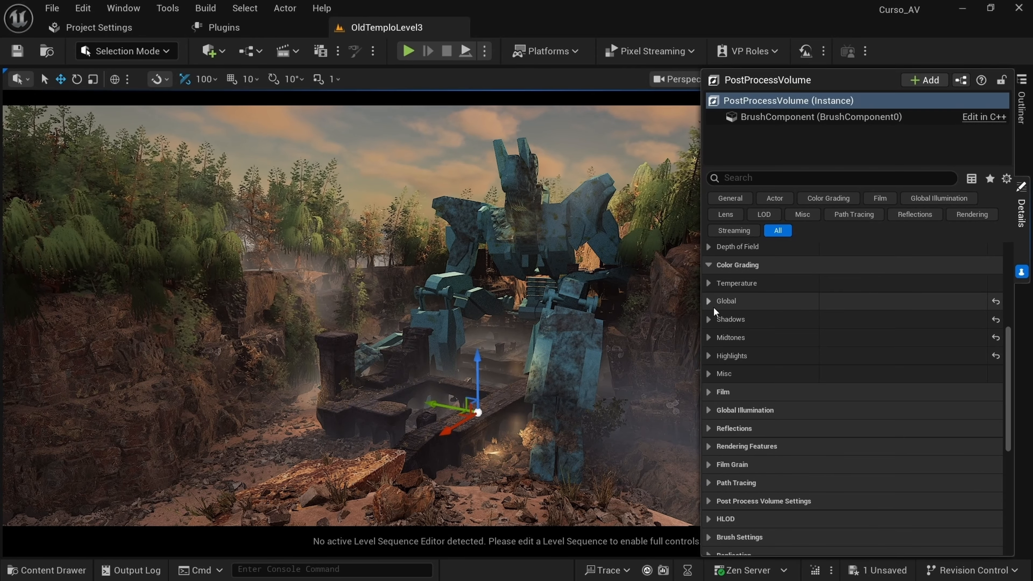
click(709, 262)
click(712, 245)
click(713, 245)
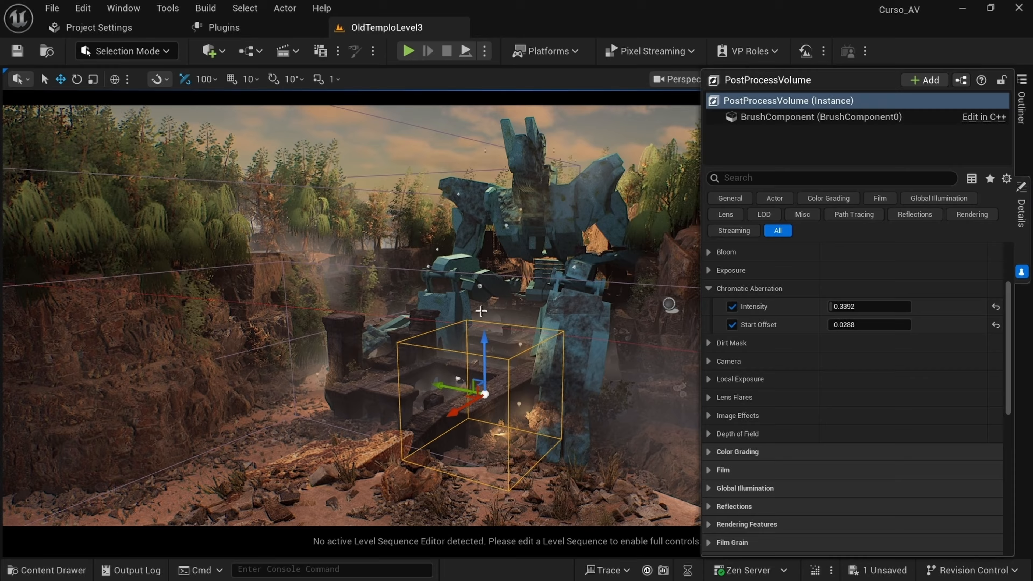
Step: Hide the editor helpers in game view and set the Chromatic Aberration Intensity to 0.6016 from a close view of the robot
key(g)
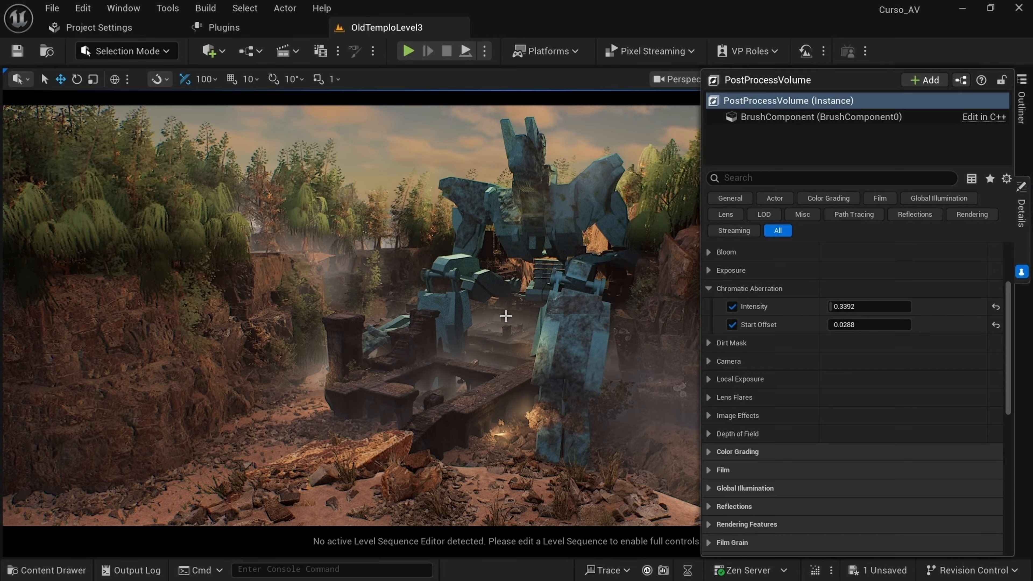
key(1)
key(2)
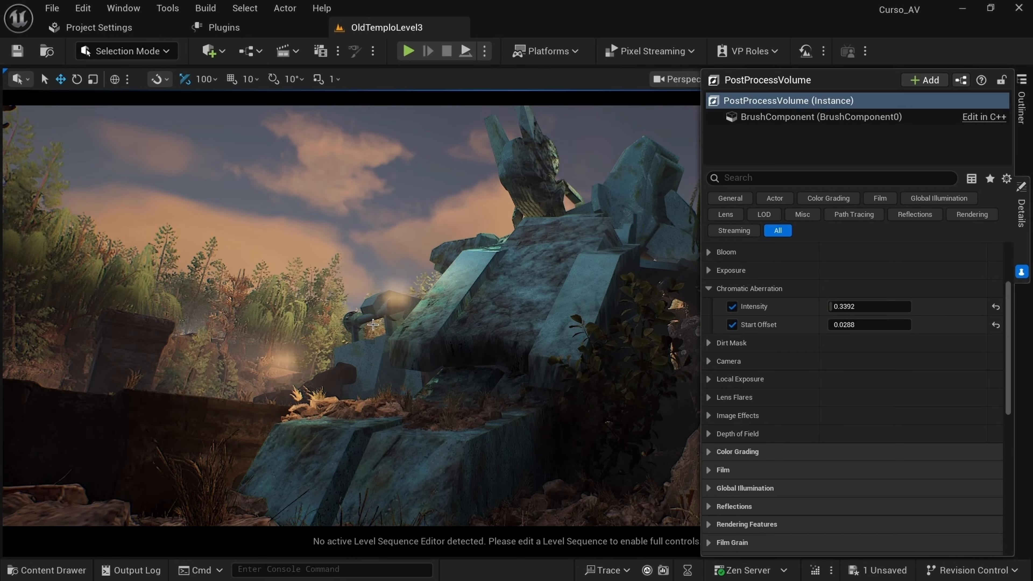
drag(862, 312, 910, 312)
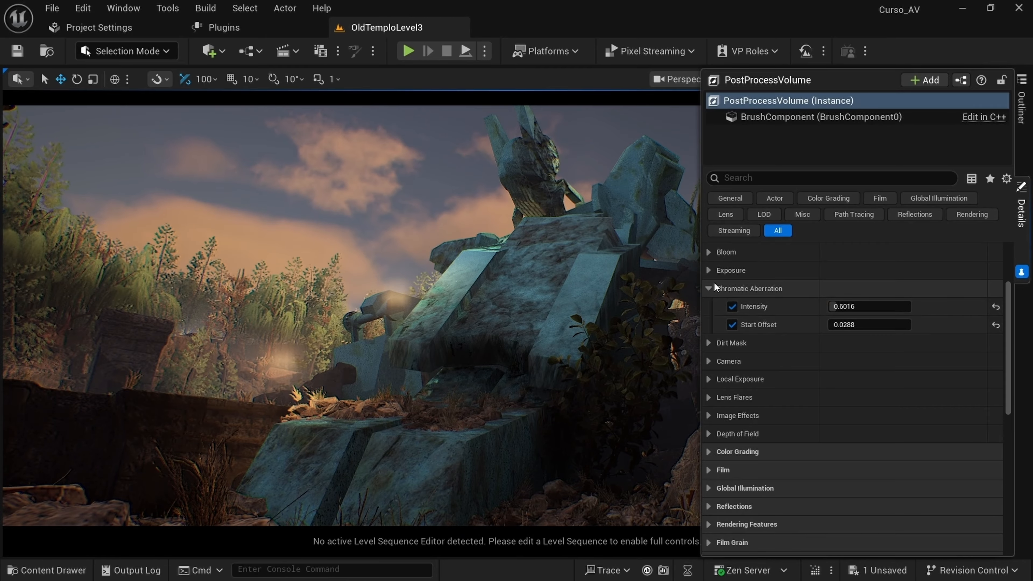
click(709, 288)
Step: Override and adjust the Bloom Intensity in the volume's Lens settings
click(710, 270)
click(709, 270)
click(709, 252)
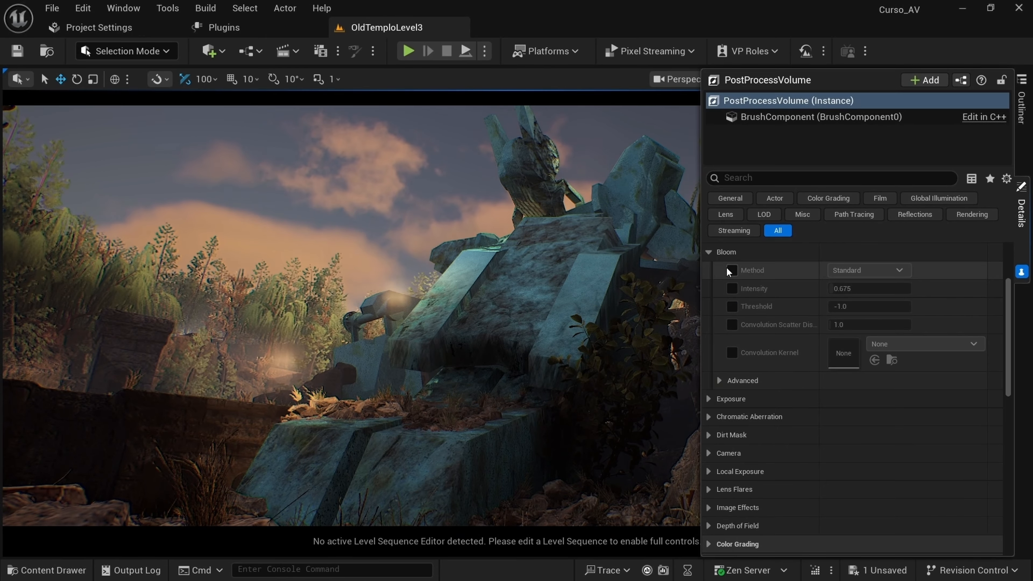
click(732, 324)
mouse_move(850, 288)
mouse_down()
mouse_move(881, 288)
mouse_move(832, 288)
mouse_up()
click(709, 252)
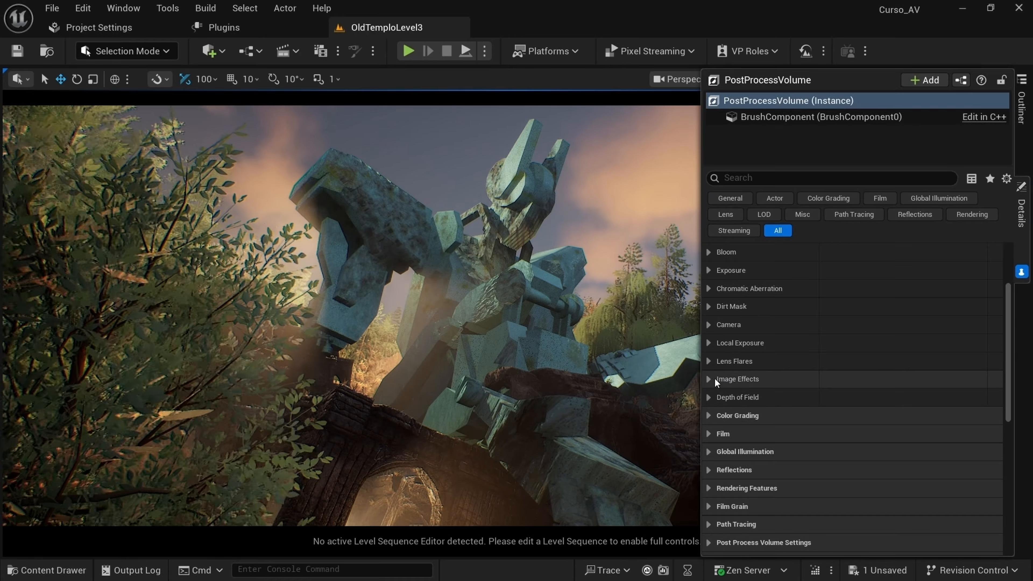
Step: Override the Vignette Intensity in the volume's Image Effects and increase it
click(710, 379)
click(732, 397)
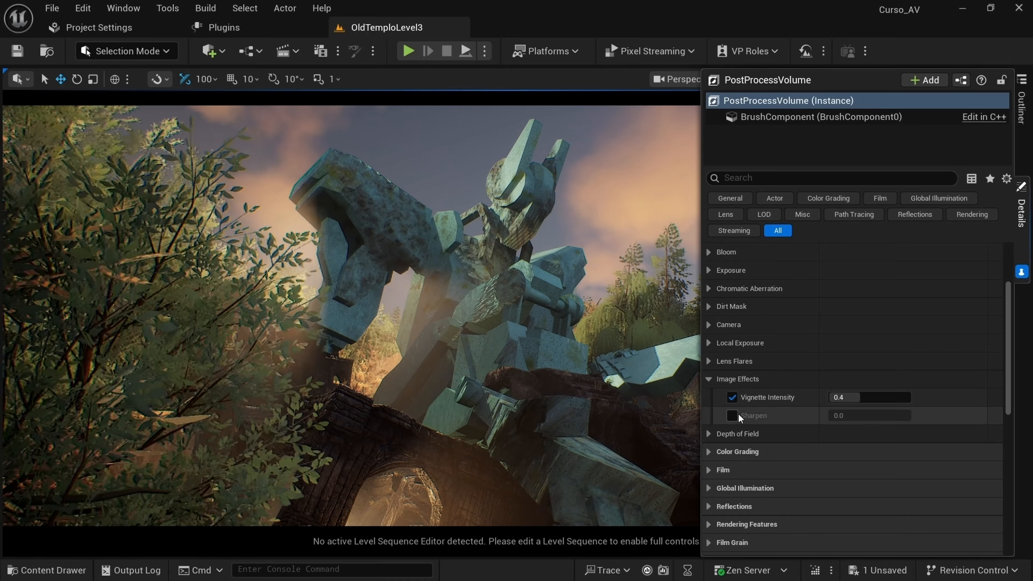
drag(846, 397, 893, 397)
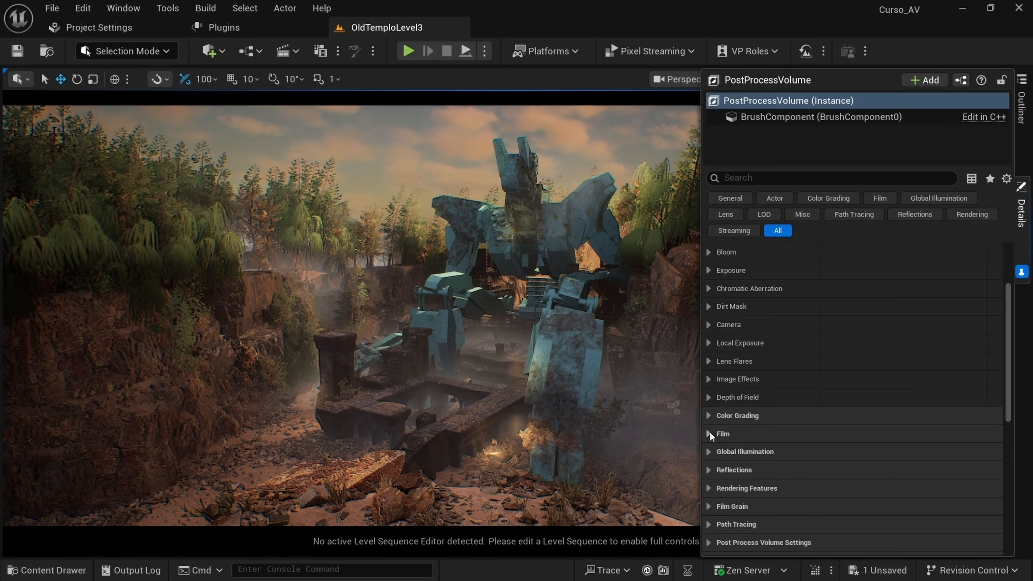
Step: Shift the volume's Global Saturation in Color Grading towards blue, with B at 1.07
click(709, 480)
click(707, 517)
scroll(736, 518, down, 2)
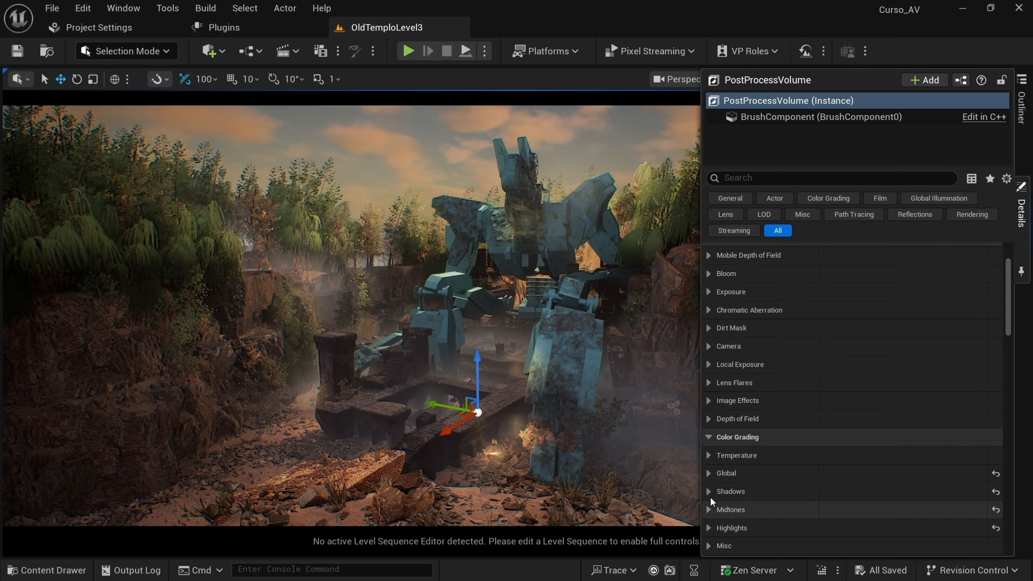
click(709, 473)
scroll(769, 504, down, 2)
click(732, 449)
click(718, 449)
scroll(752, 447, down, 2)
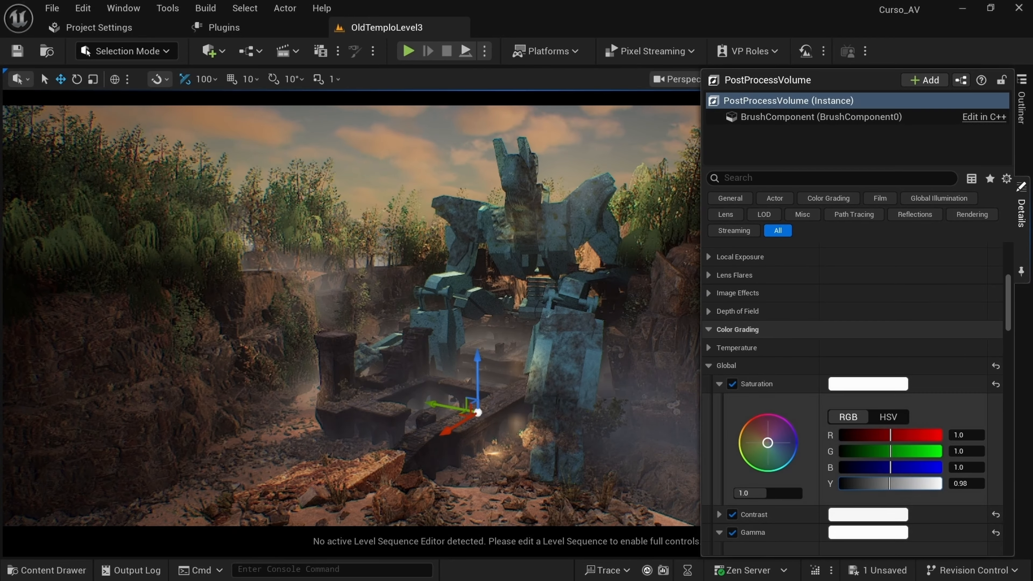
drag(873, 483, 894, 467)
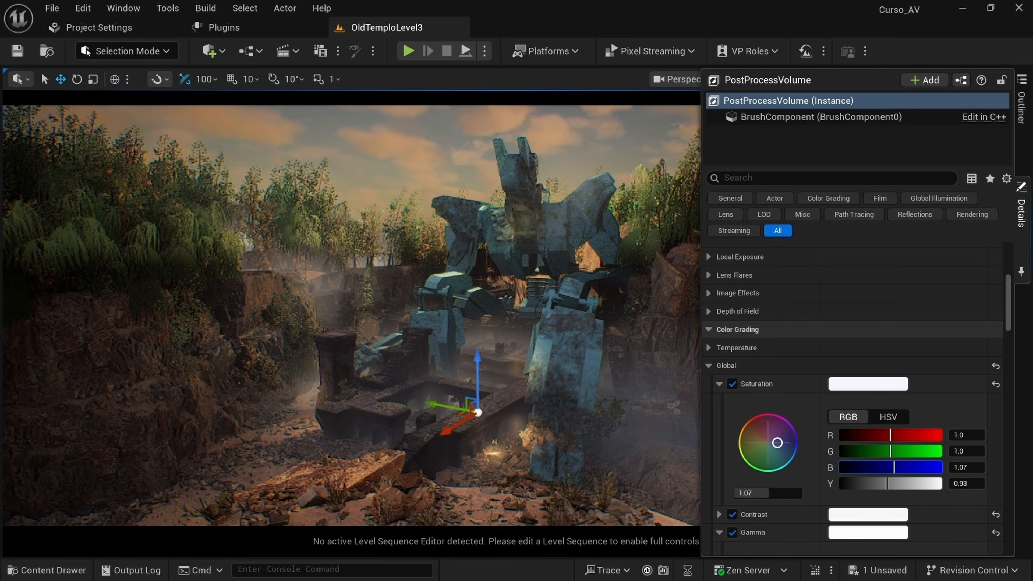
Step: Hide the editor helpers and check the graded scene from each of the saved camera views
right_drag(559, 423, 579, 401)
key(g)
key(1)
key(2)
key(3)
key(4)
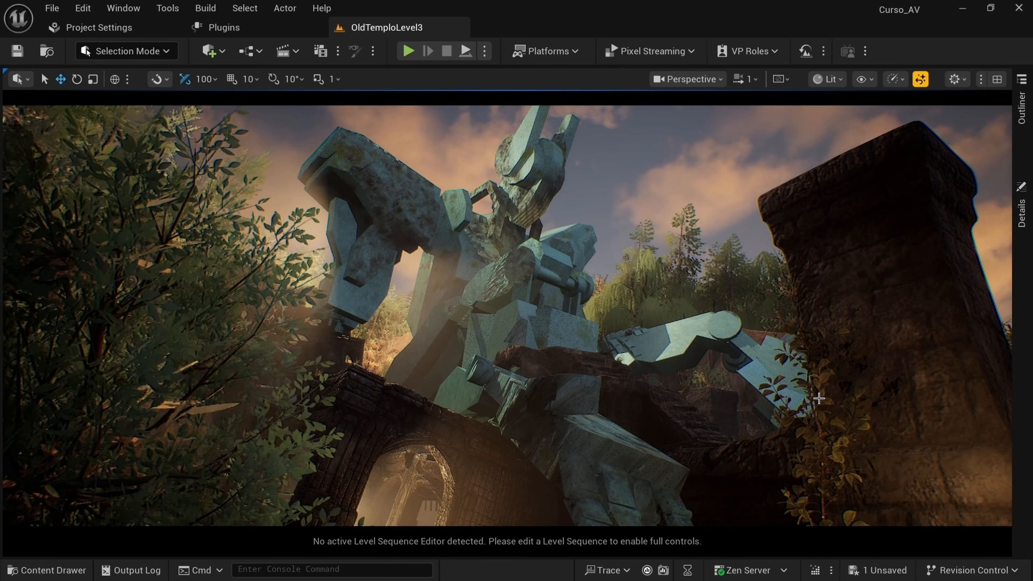
key(5)
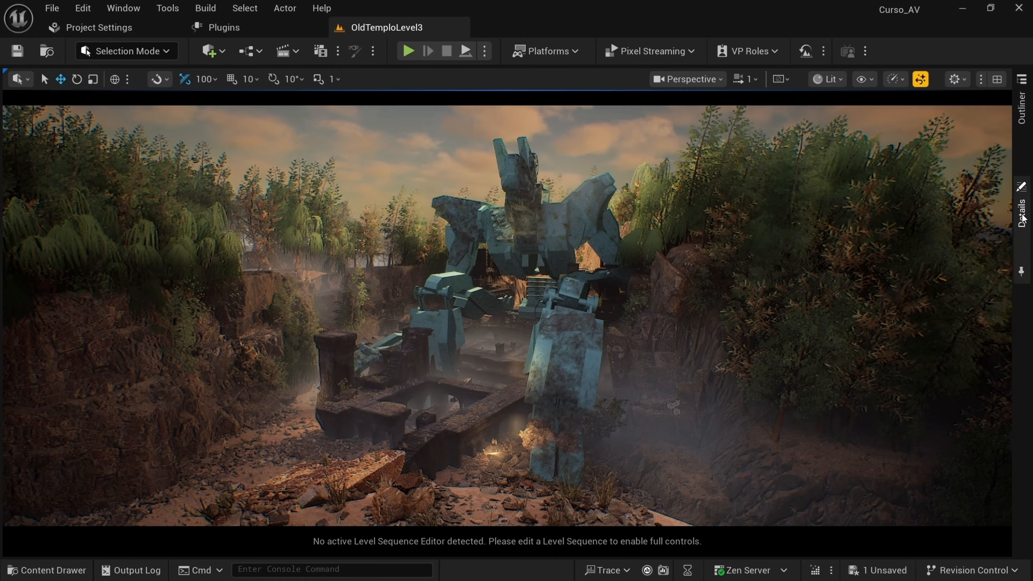
Step: Override the Color Grading Temp to about 5981.6 and the Tint to about -0.143
click(1021, 211)
click(708, 365)
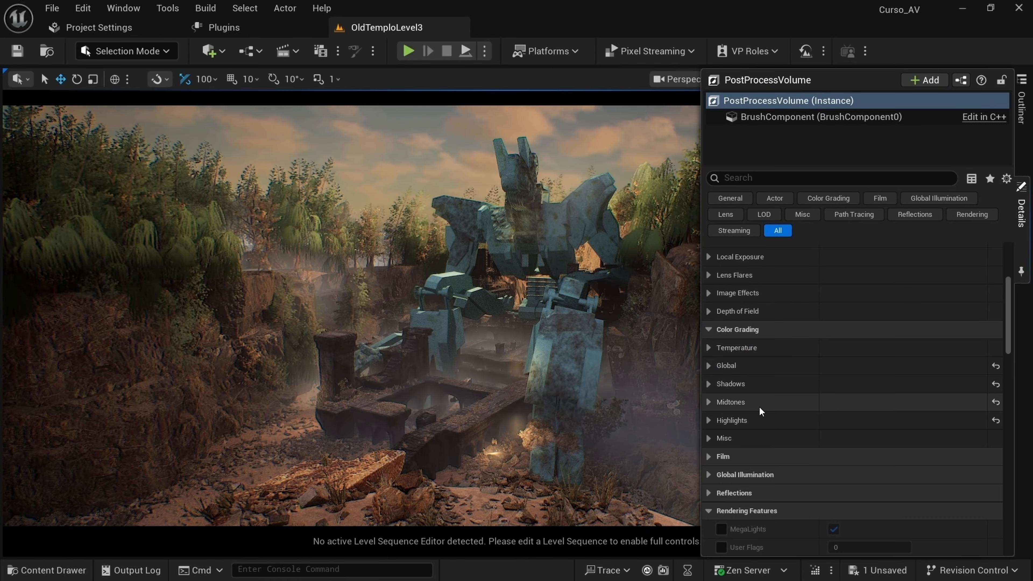
scroll(758, 457, down, 1)
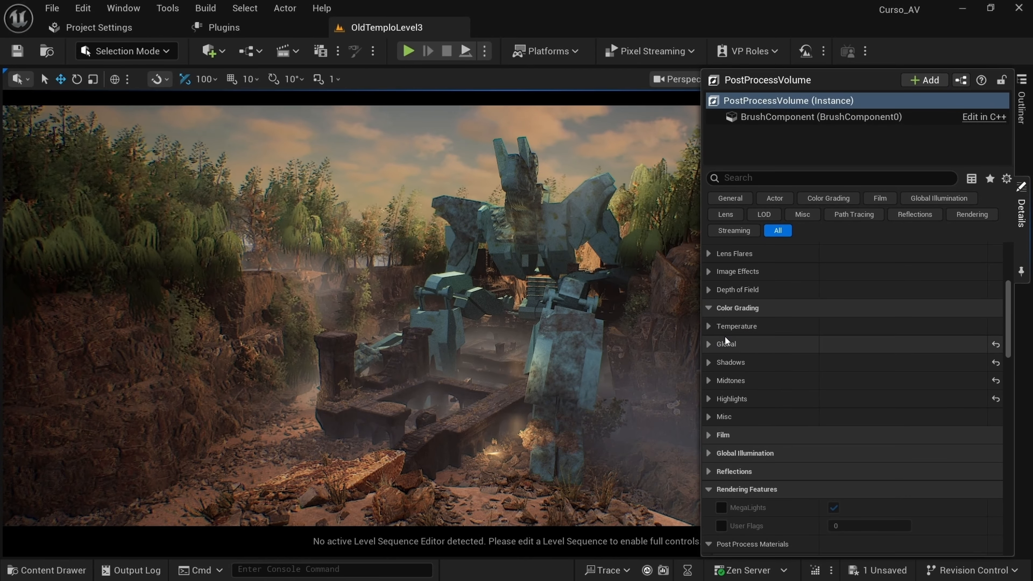
click(709, 327)
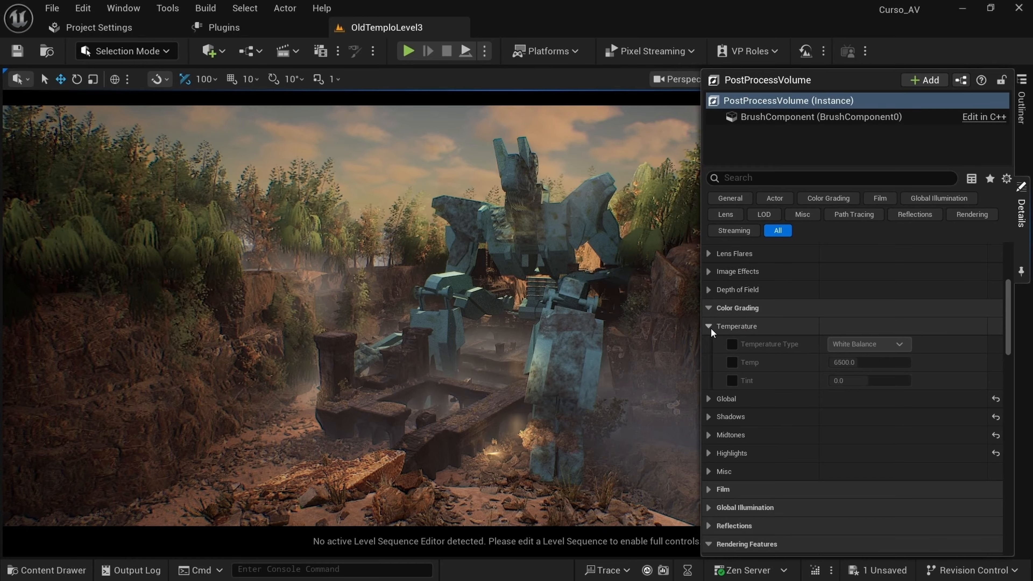
drag(854, 362, 829, 362)
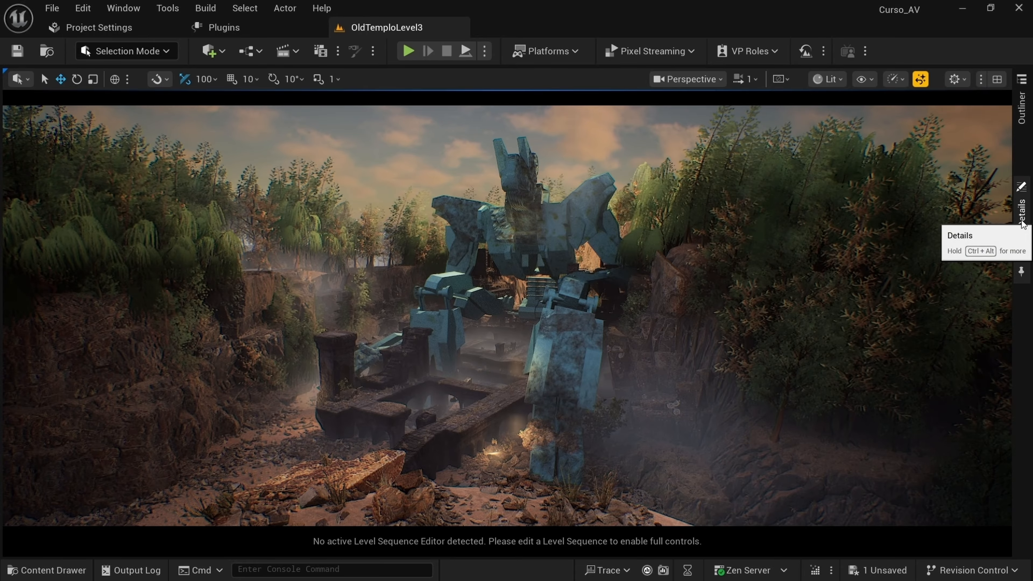
click(1020, 207)
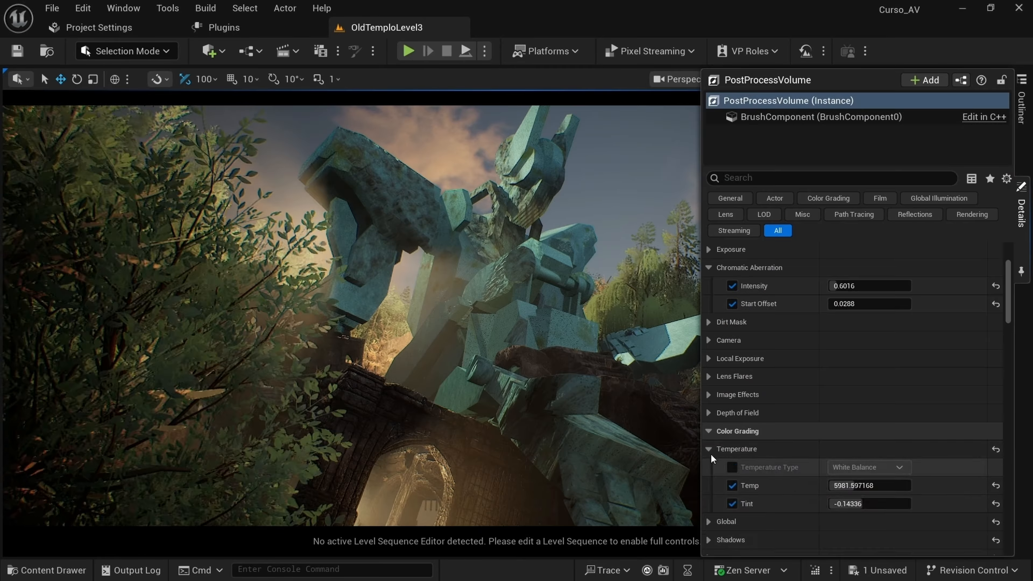
click(709, 451)
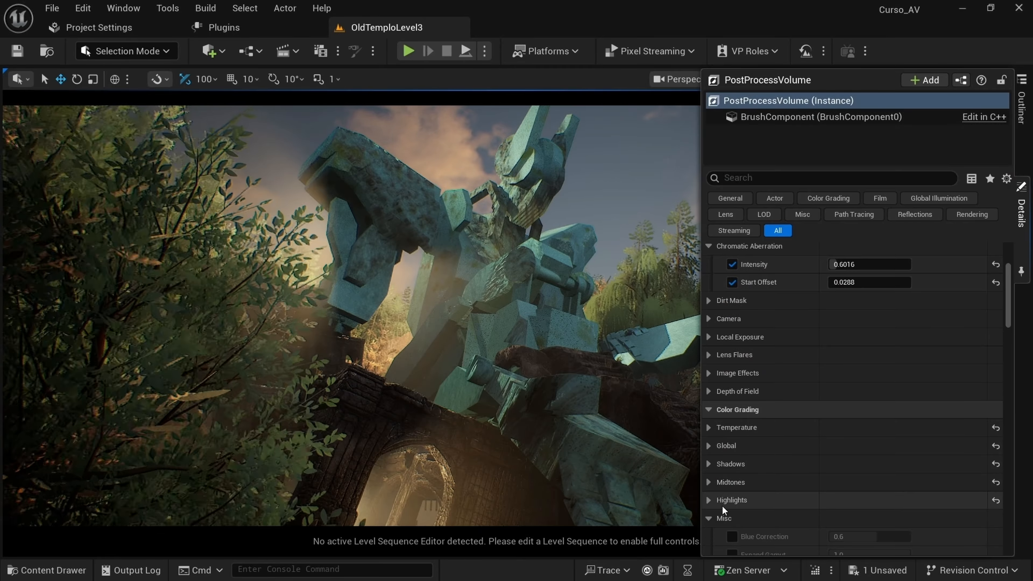
Step: Open the Contrast controls in the Highlights section of the volume's Color Grading
click(722, 515)
scroll(713, 510, down, 2)
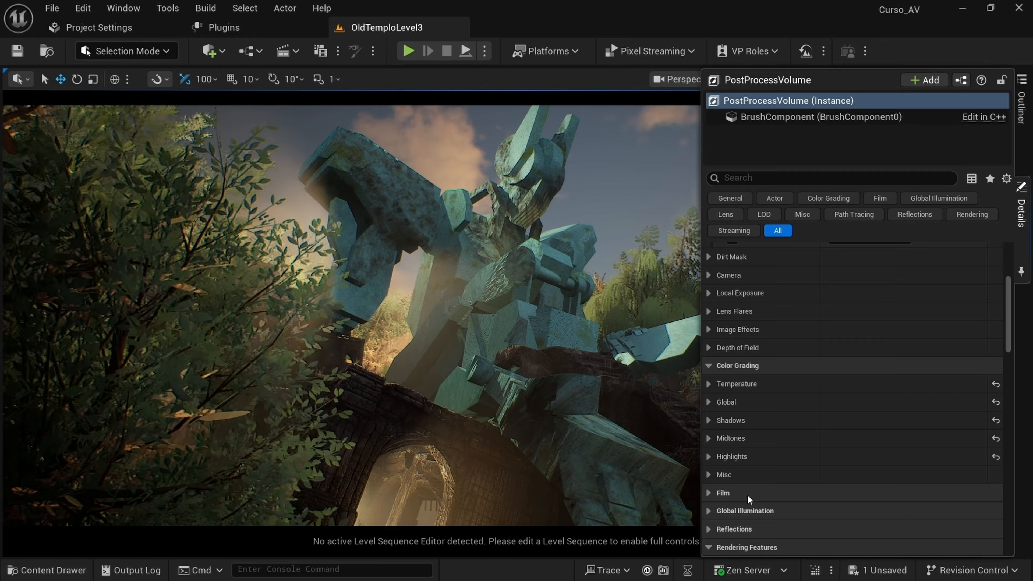
click(711, 458)
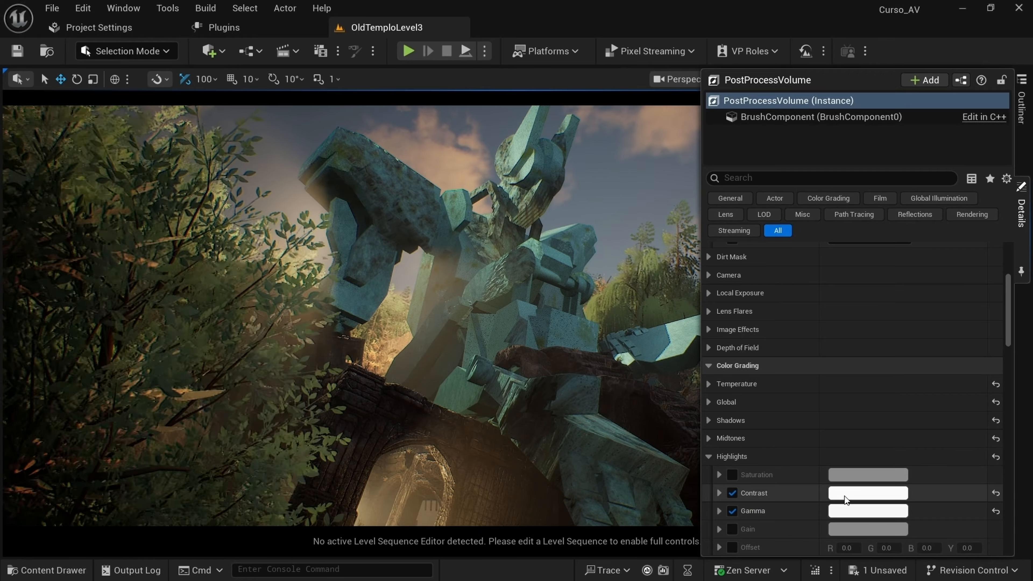
click(718, 493)
scroll(726, 491, down, 4)
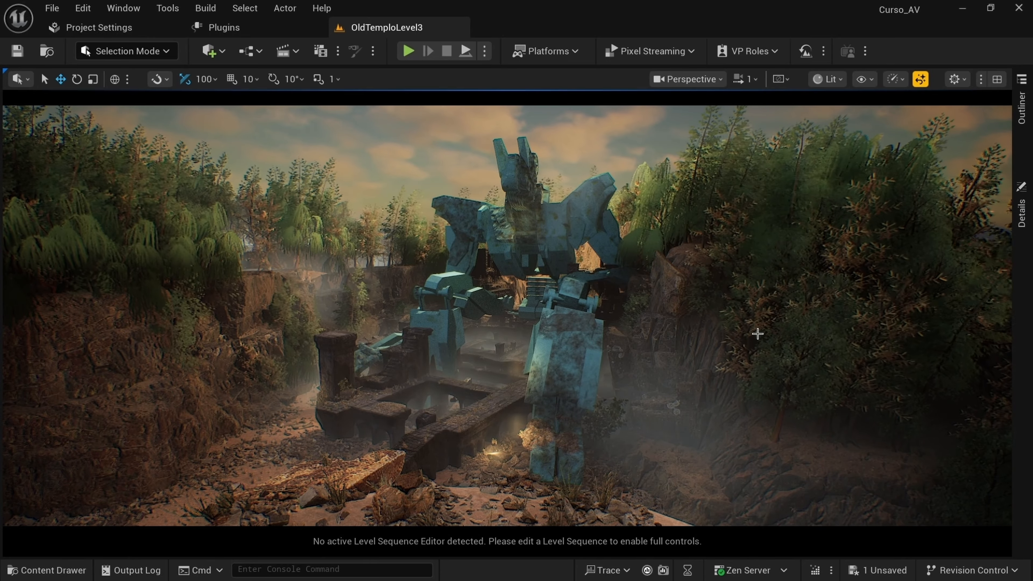
Step: Set the Viewport Scalability to Cinematic for all quality groups
right_drag(738, 358, 765, 339)
click(894, 79)
mouse_move(935, 163)
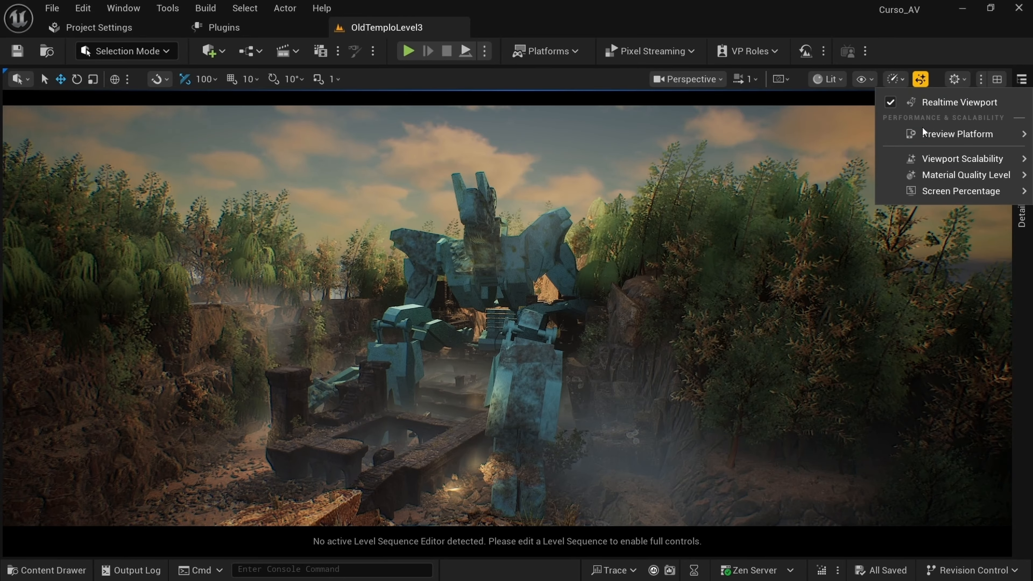
click(781, 187)
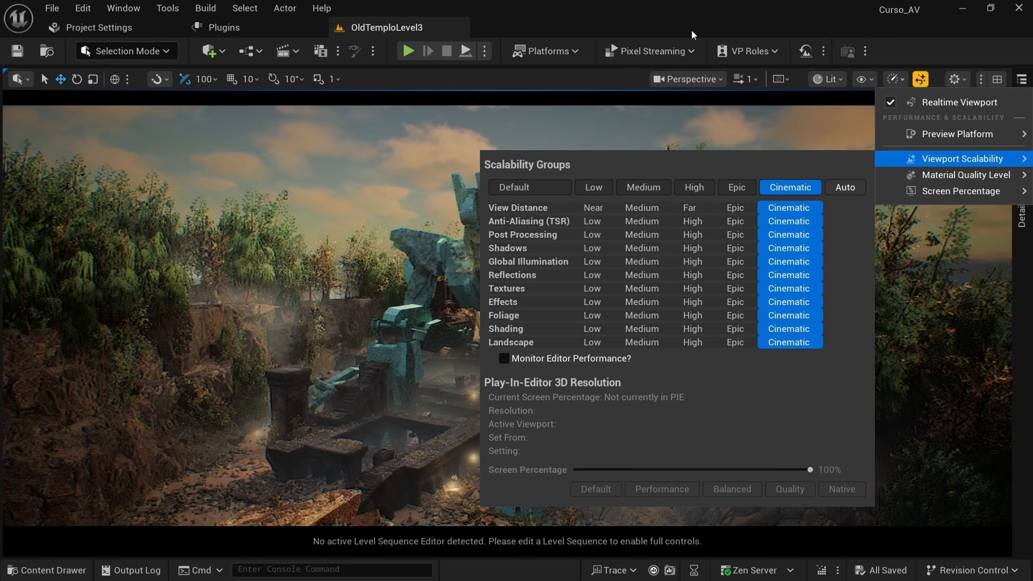
click(691, 32)
Step: Compare the saved camera views of the robot and temple at Cinematic quality
right_drag(611, 431, 569, 459)
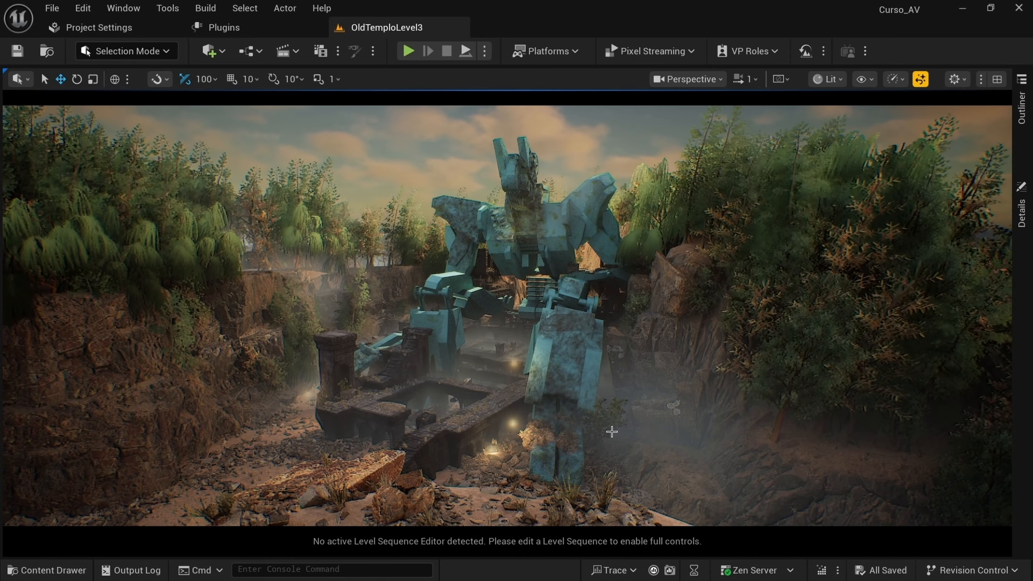
key(2)
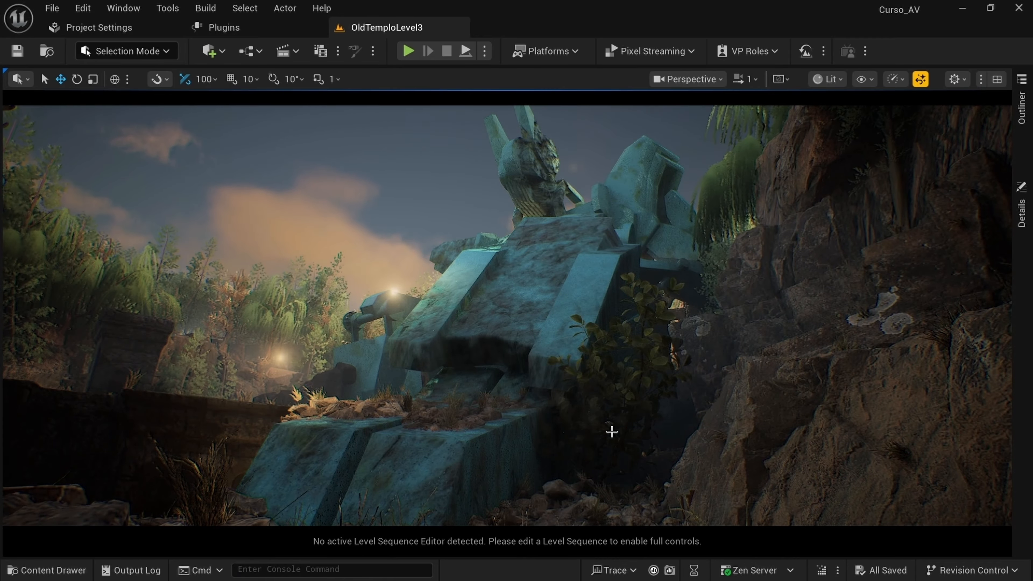
key(1)
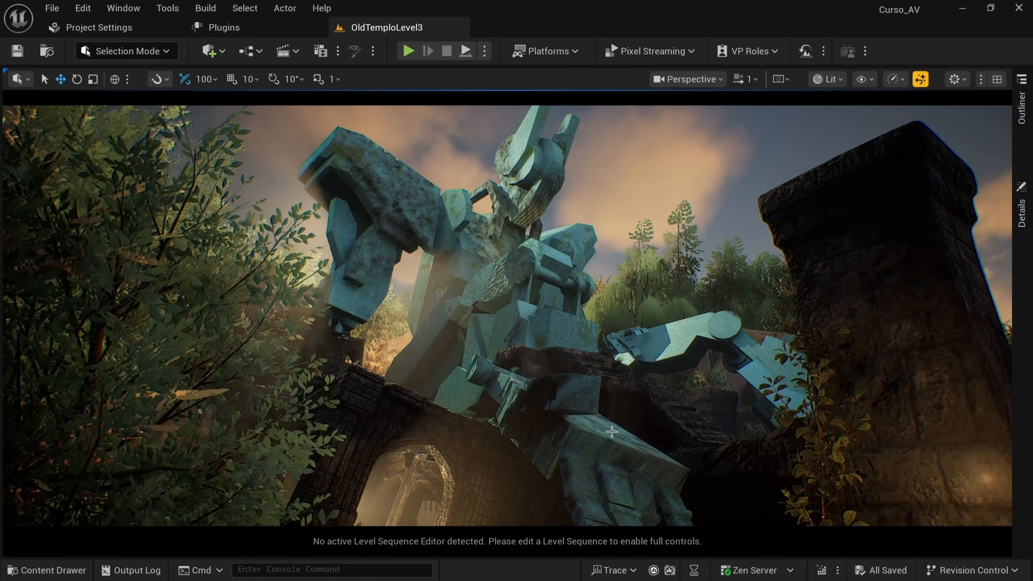
key(2)
key(1)
key(2)
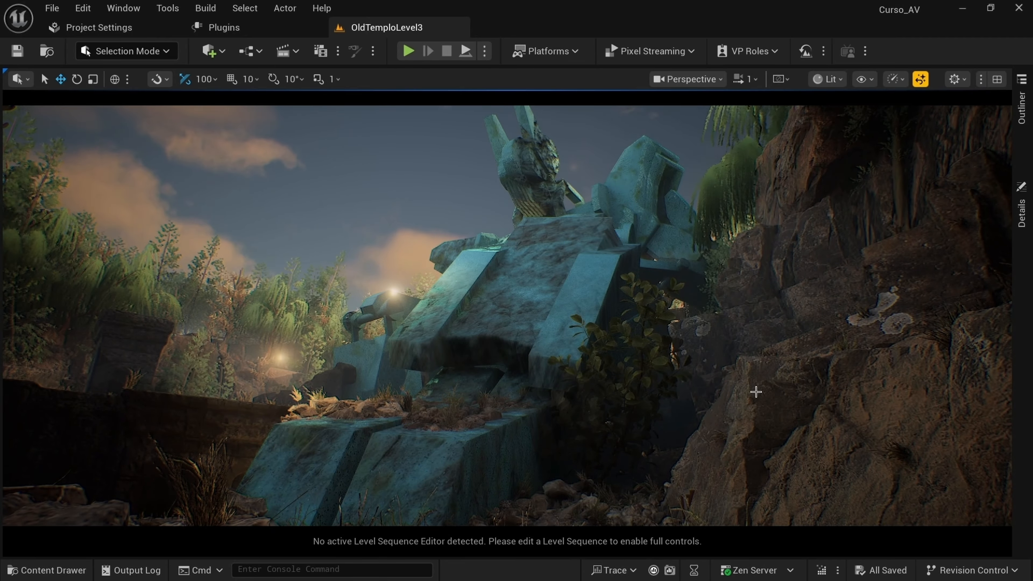
key(1)
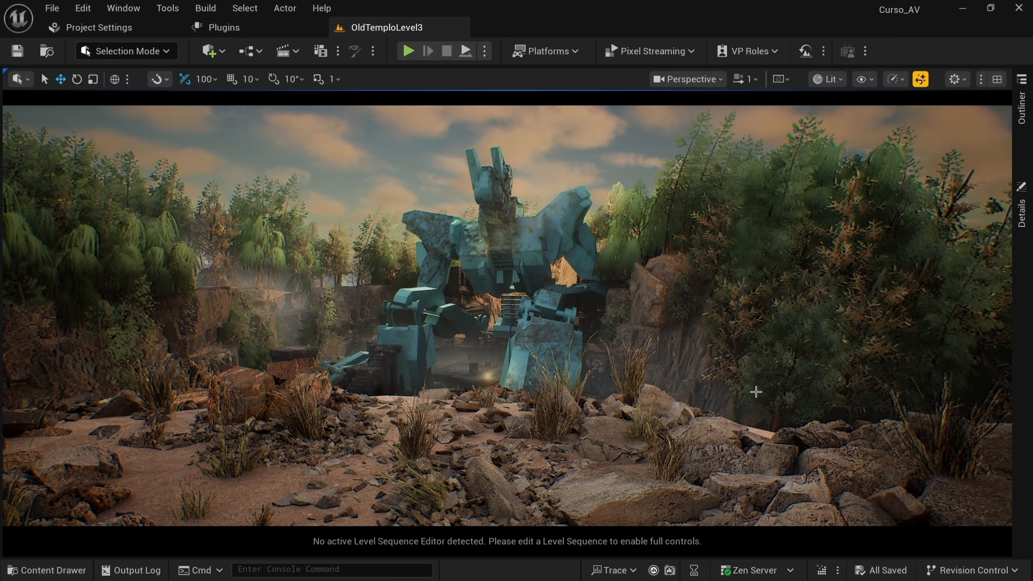
key(2)
key(3)
key(4)
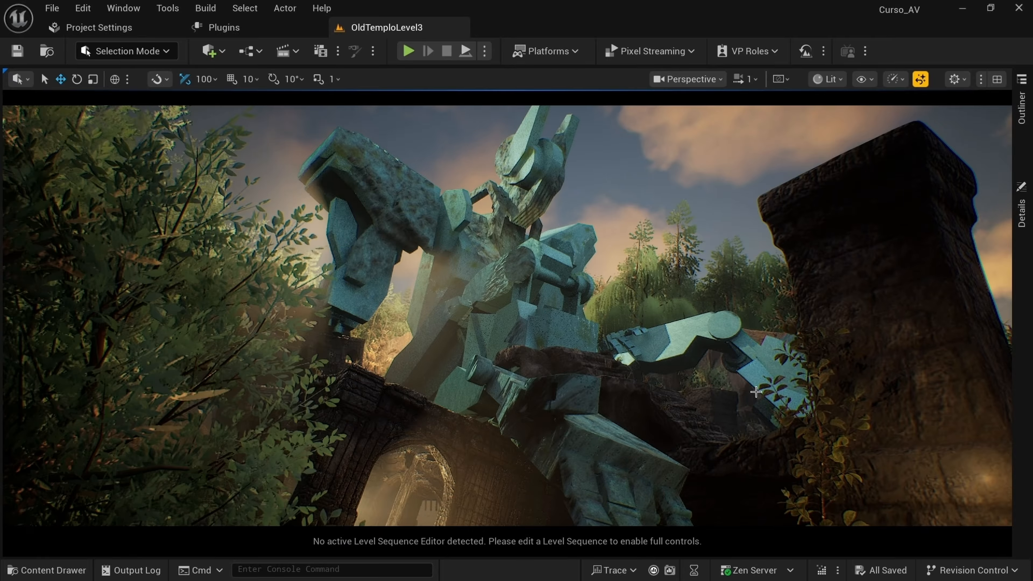
key(5)
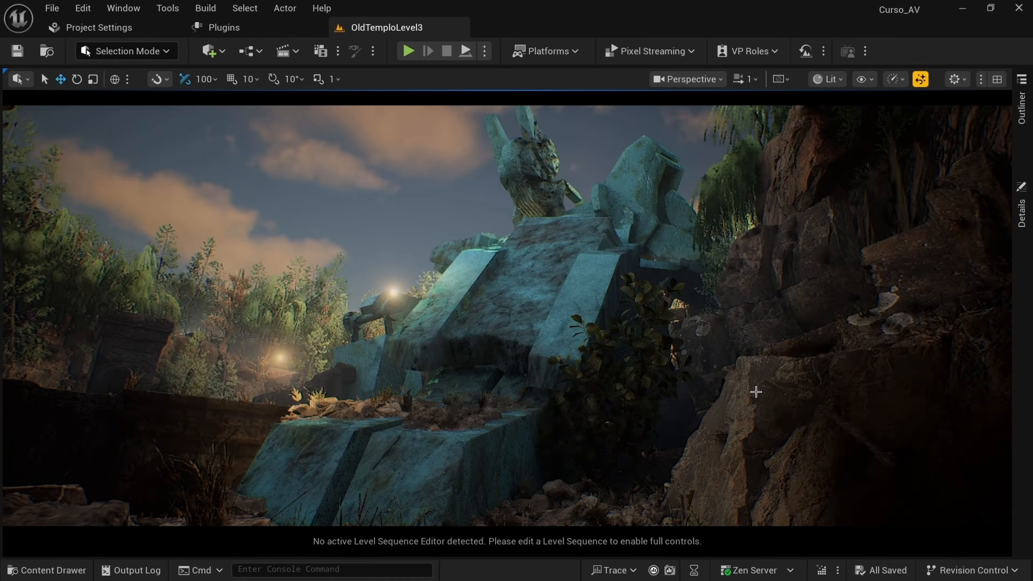
key(4)
Step: Set the Viewport Scalability to High
click(920, 79)
mouse_move(959, 159)
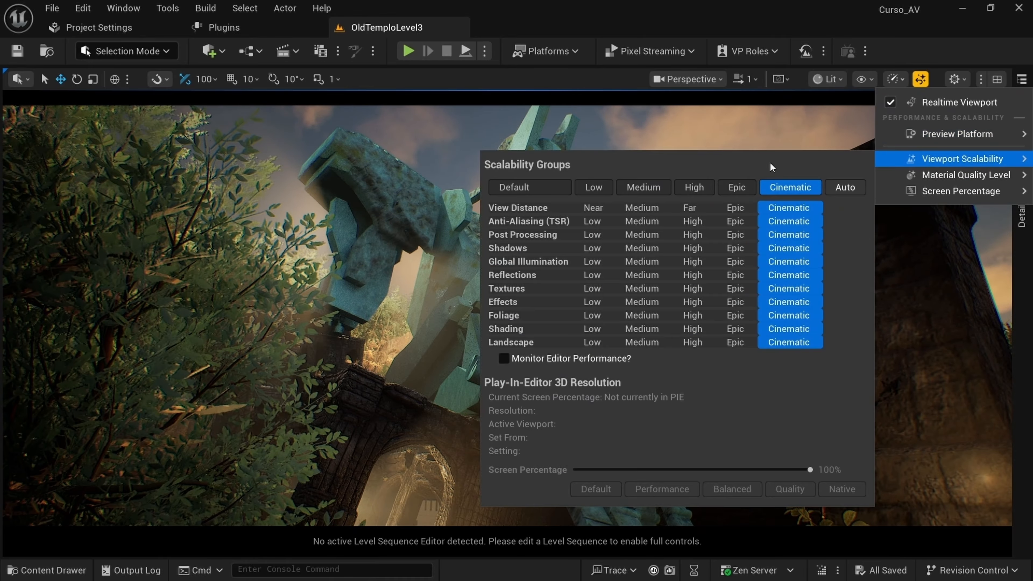
click(694, 187)
key(Escape)
Step: Select PointLight2 and adjust its Source Radius
click(1021, 108)
click(797, 146)
click(1022, 213)
drag(853, 399, 886, 400)
Step: Set the Source Radius of all point lights except PointLight2 to 30 and check the result from the saved camera views
click(1021, 108)
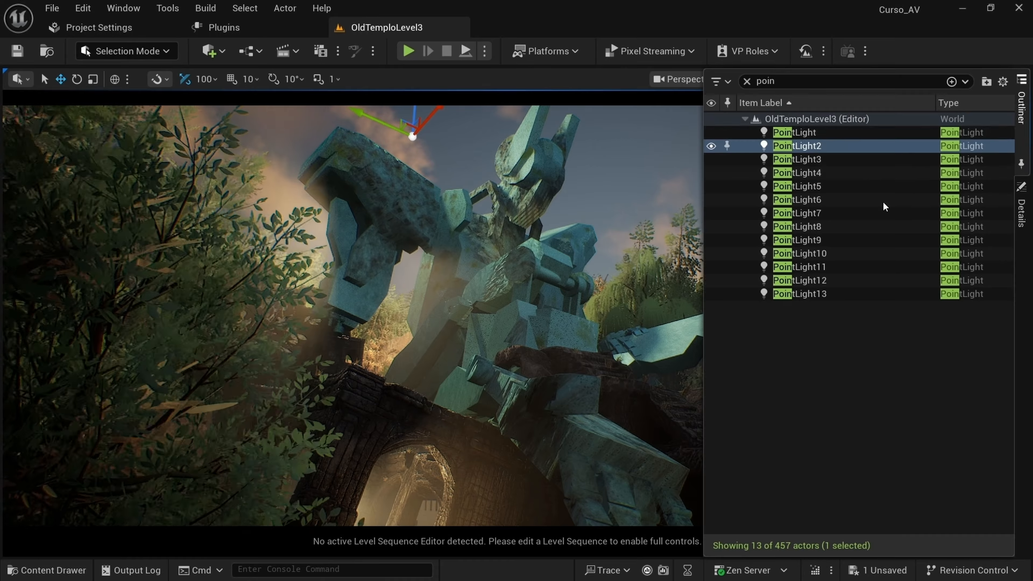
click(799, 132)
ctrl+click(803, 160)
shift+click(817, 294)
click(1021, 213)
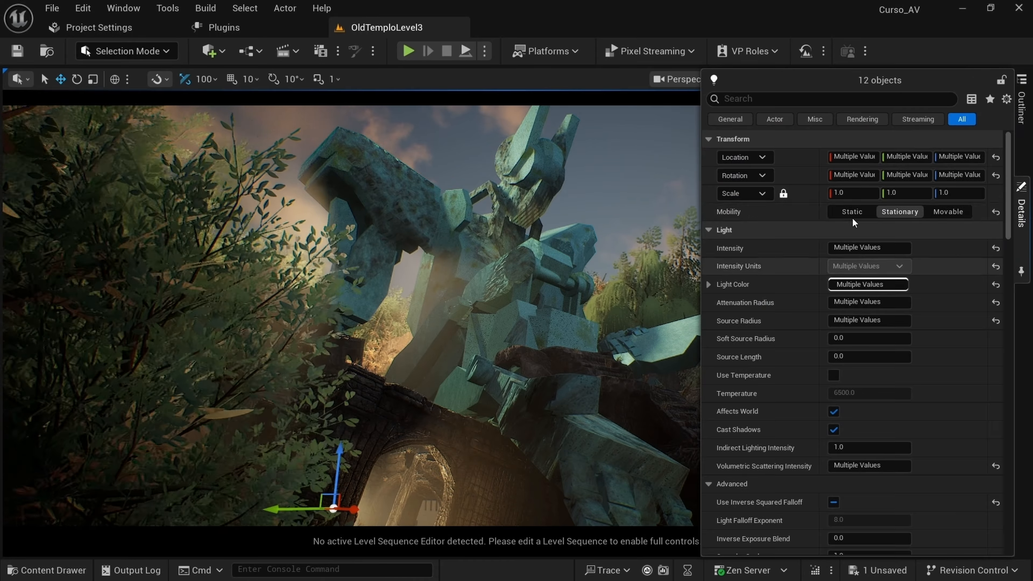
click(994, 321)
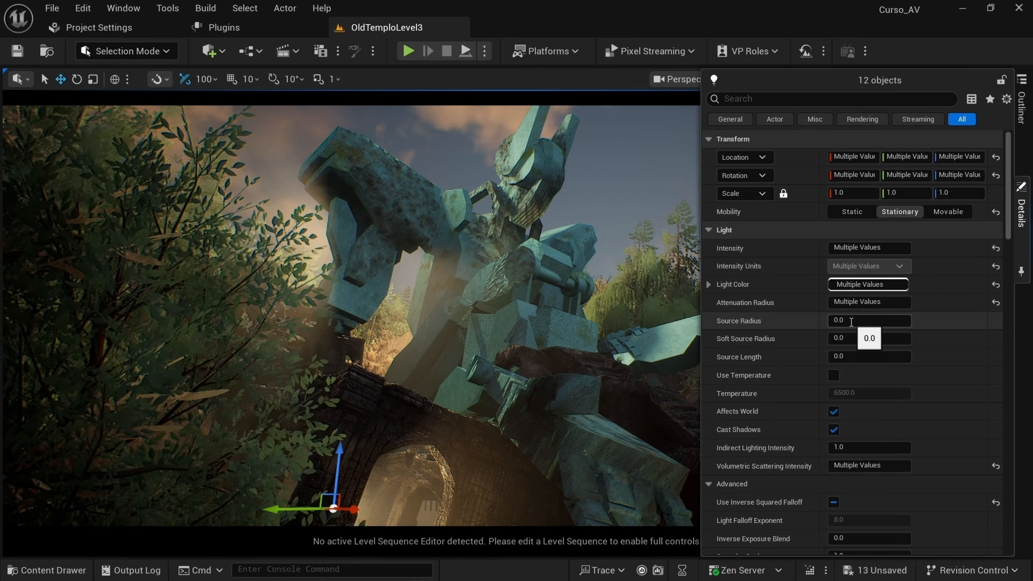
drag(851, 320, 811, 321)
text(30)
key(Return)
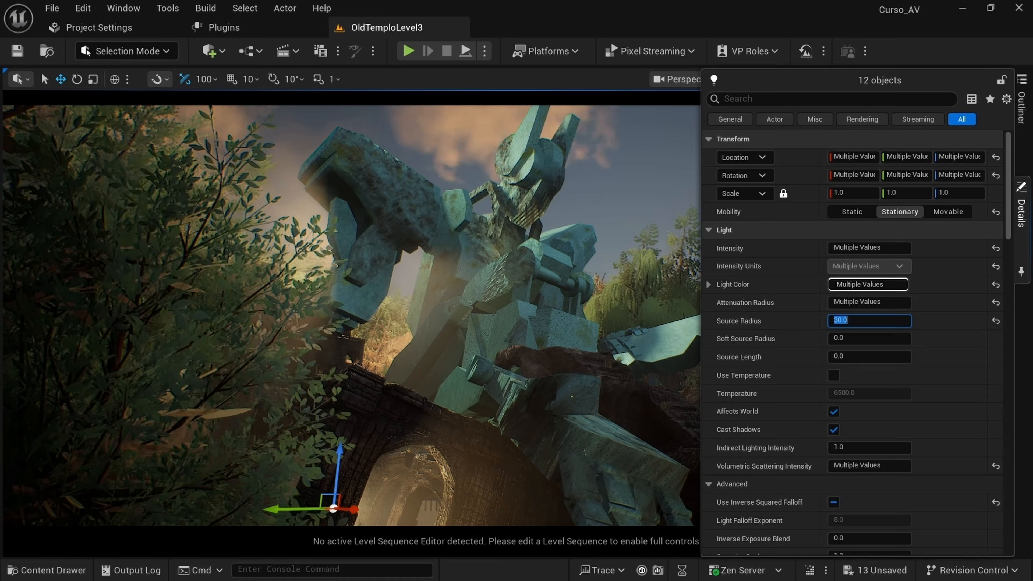
right_drag(519, 327, 528, 313)
key(1)
key(2)
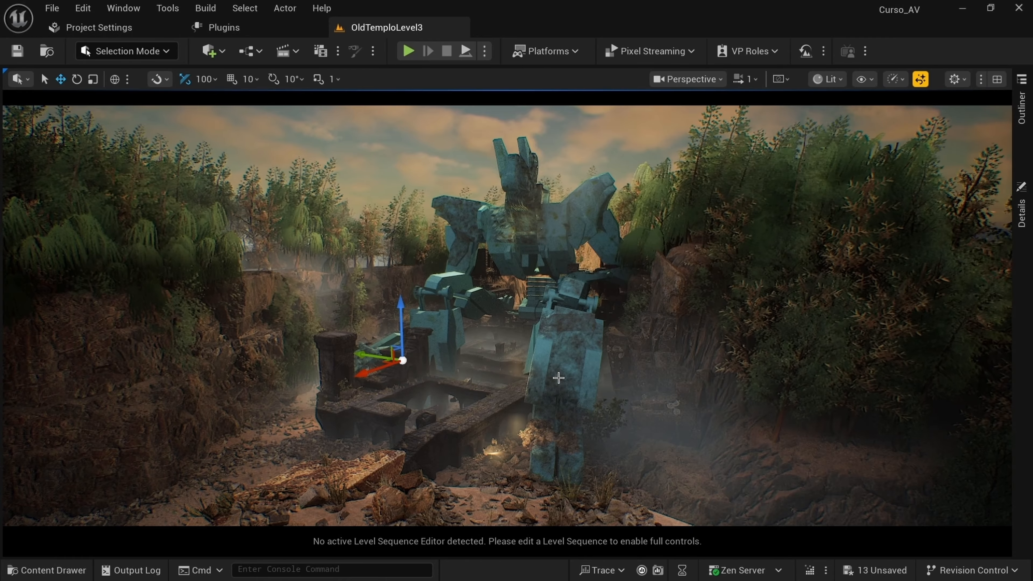
key(3)
Step: Step through the point lights to the glowing PointLight6 and reduce its Volumetric Scattering Intensity
click(1022, 207)
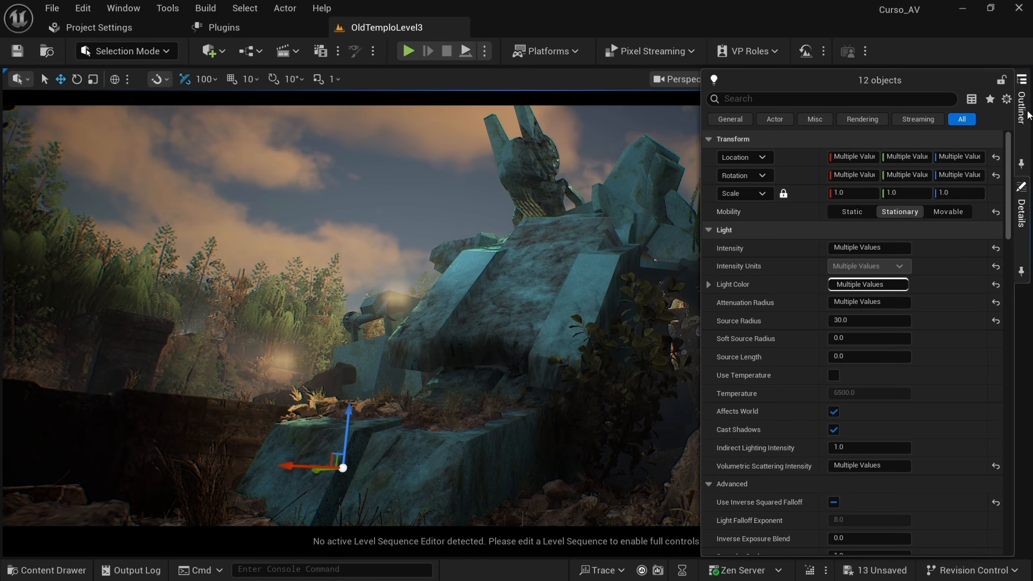
click(1022, 108)
click(793, 132)
click(787, 293)
click(787, 281)
click(788, 267)
click(789, 243)
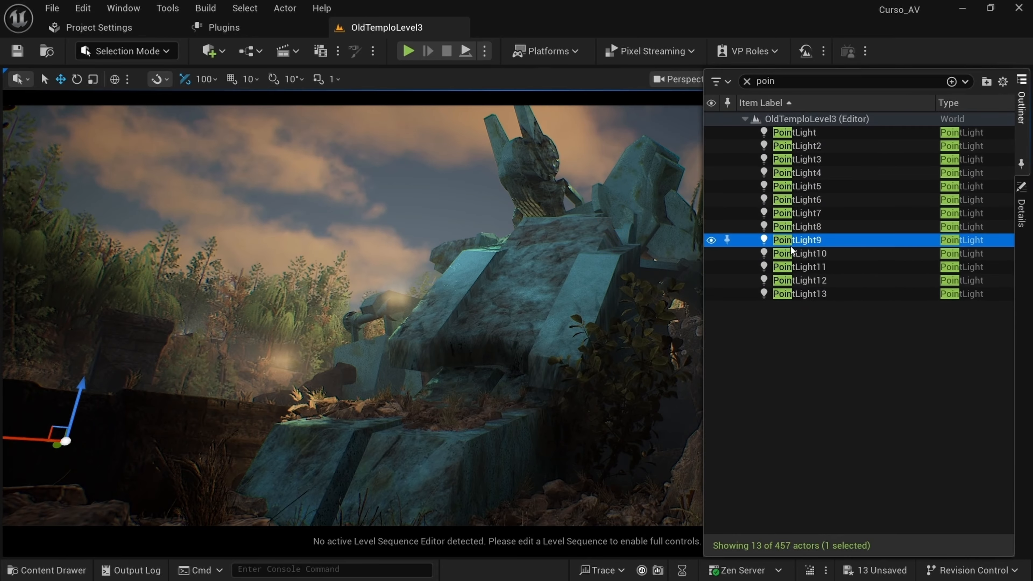
click(792, 230)
click(794, 215)
click(795, 200)
click(1021, 213)
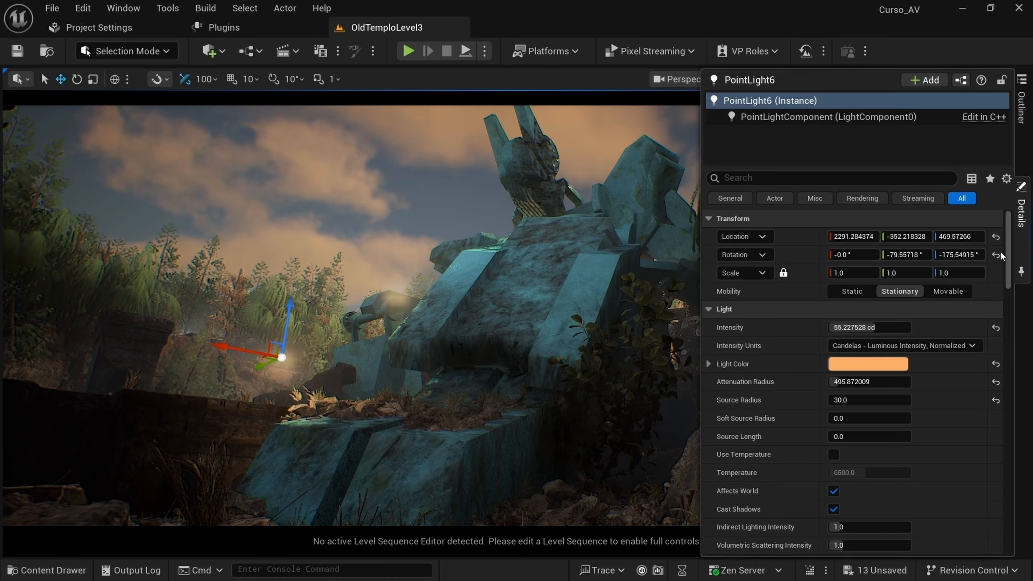
text(vol)
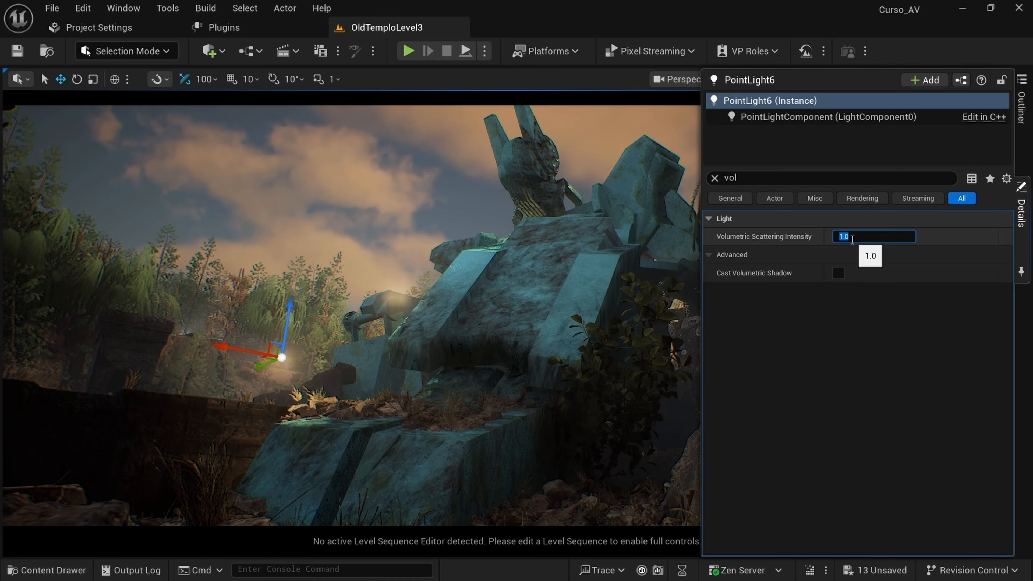
Step: Select PointLight5 beside the robot's arm and show its volumetric light settings
click(1020, 108)
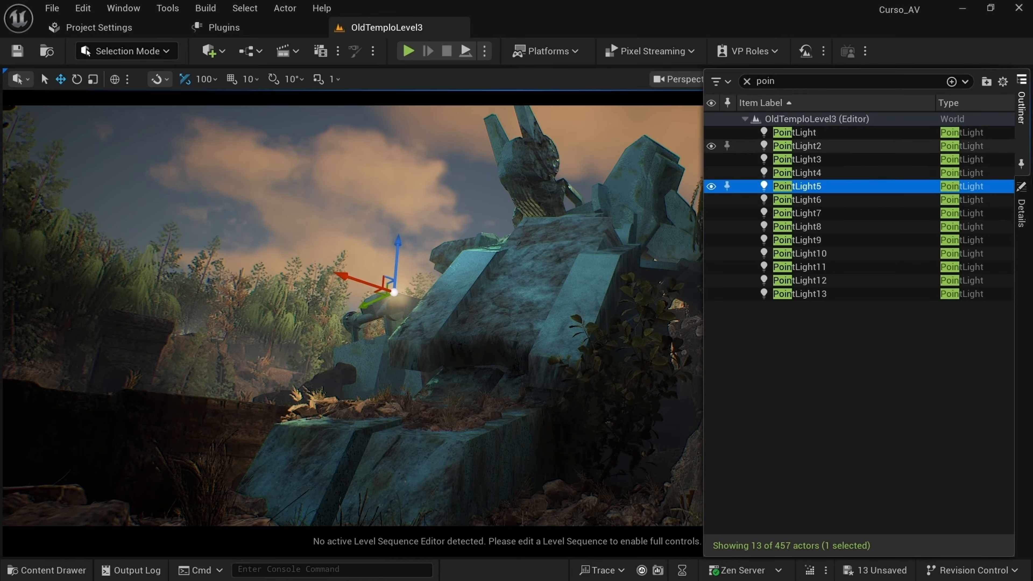
click(1021, 212)
right_drag(471, 380, 477, 378)
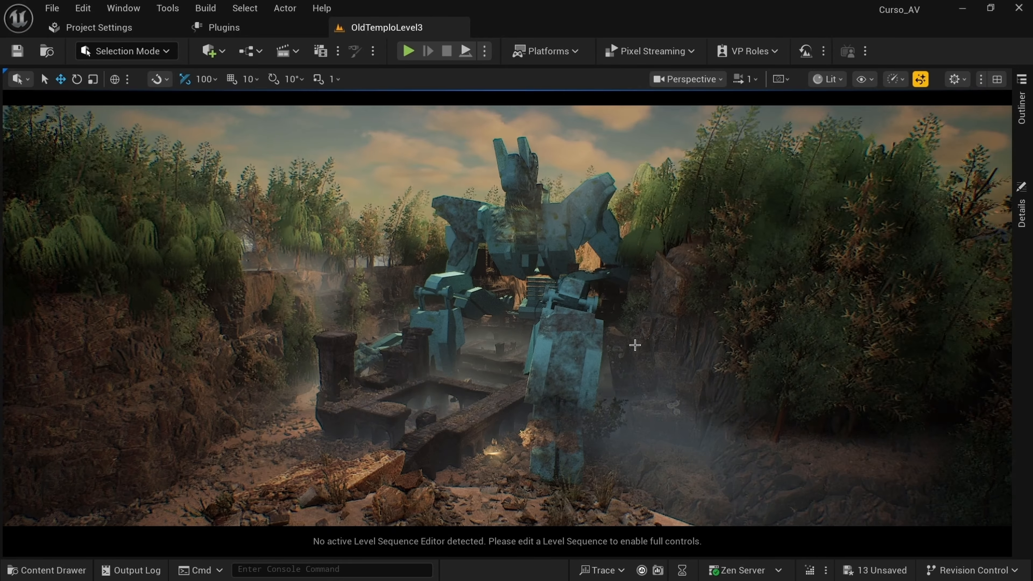
Step: Find and select the PostProcessVolume with the filter "pos", and filter its properties by "post" to show the volume settings
click(1021, 121)
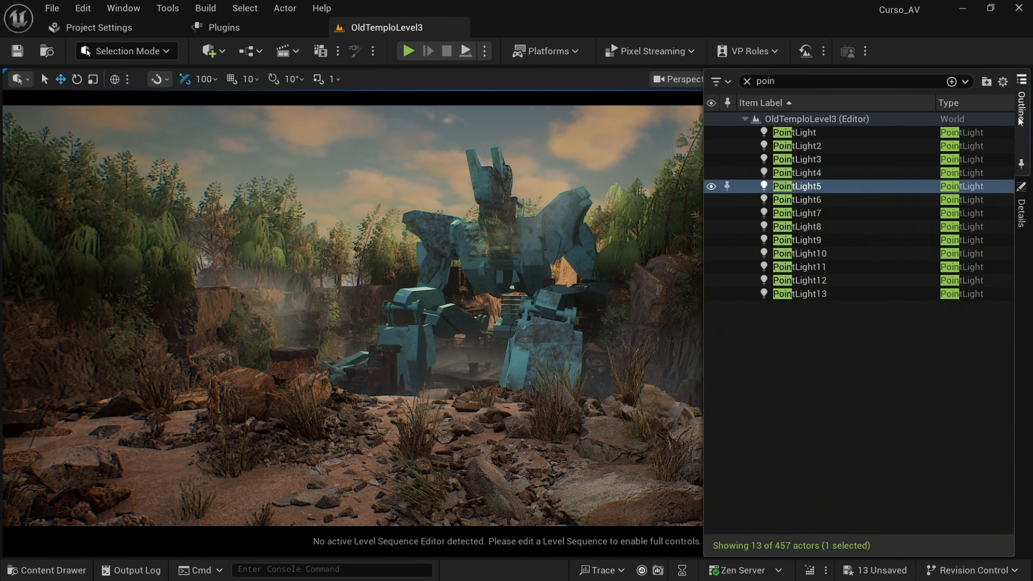
text(pos)
click(829, 133)
click(1017, 218)
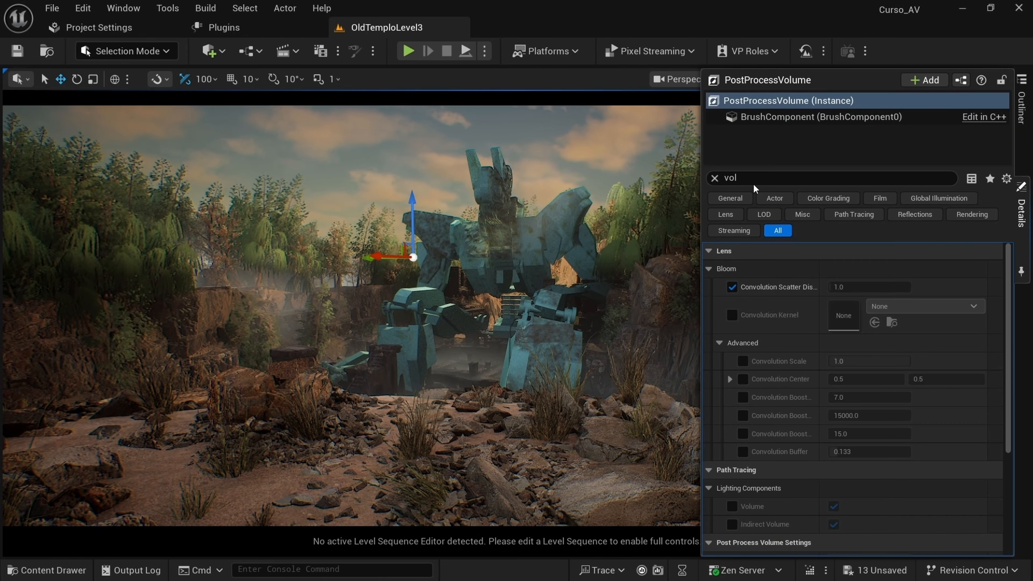
text(po)
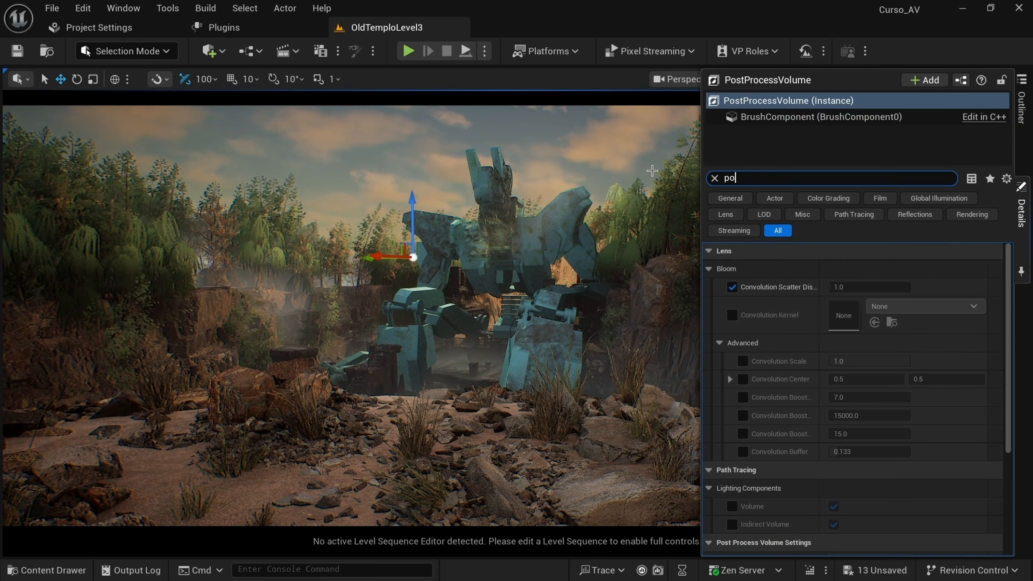
text(st)
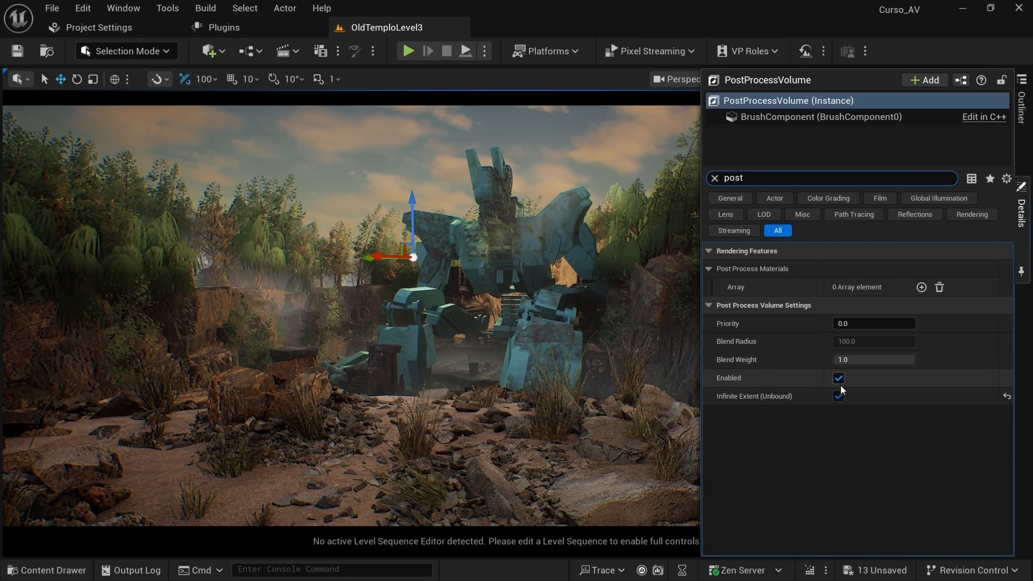
Step: Switch the post process volume's Enabled option off and on to compare the grading from the rocky foreground view, leaving it enabled
click(838, 378)
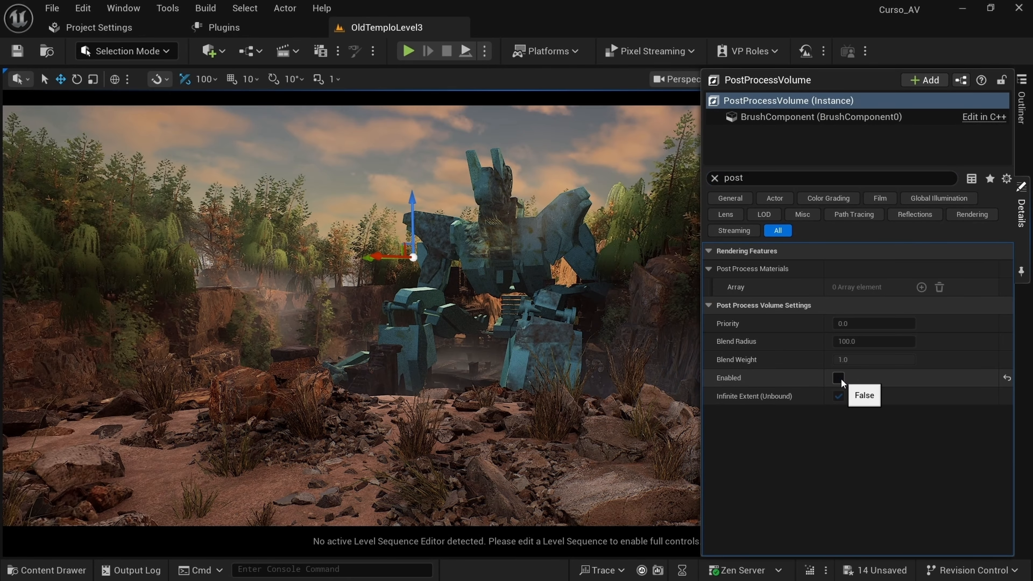
click(839, 378)
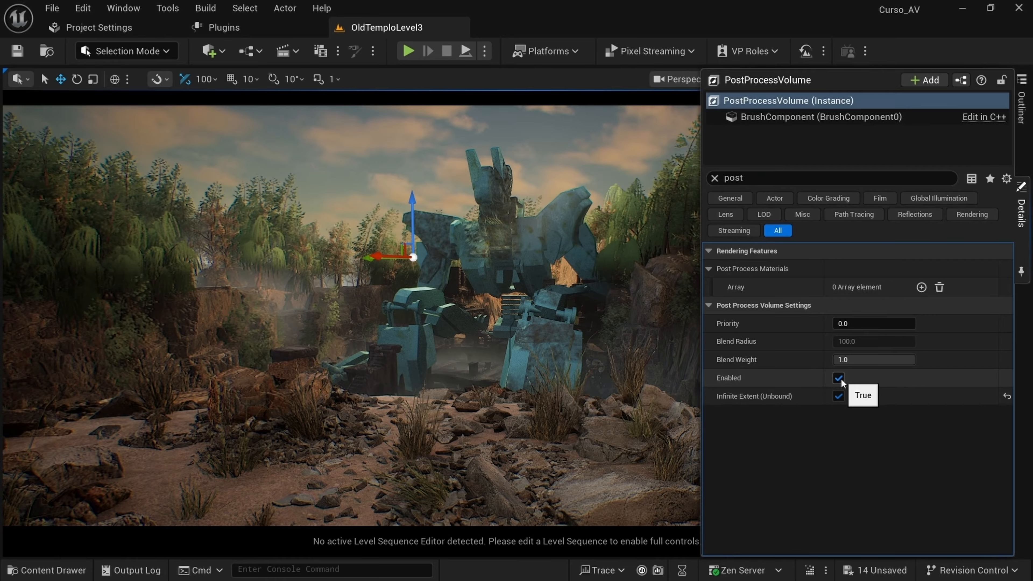
click(839, 378)
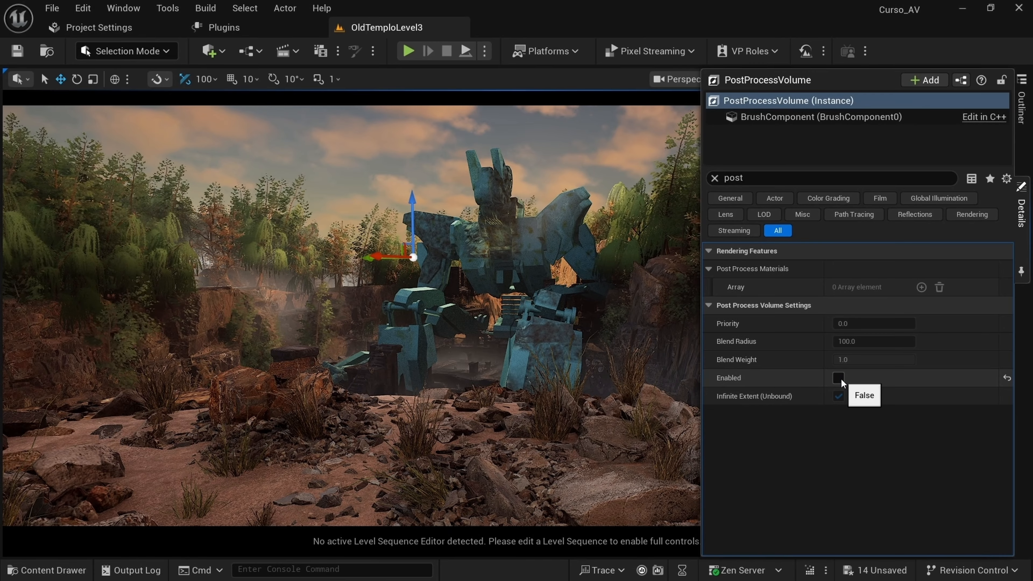
click(839, 378)
click(839, 378)
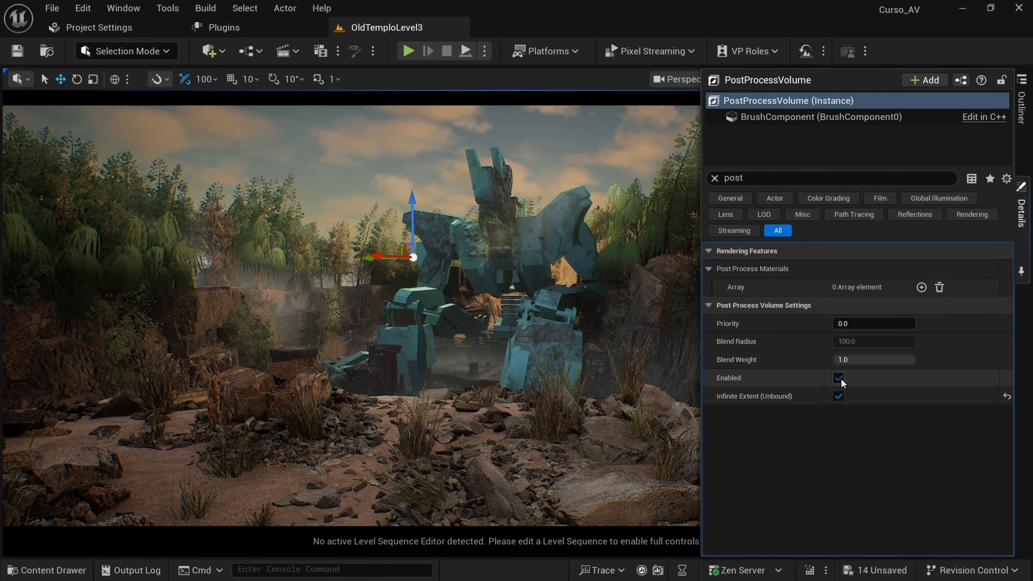
click(839, 378)
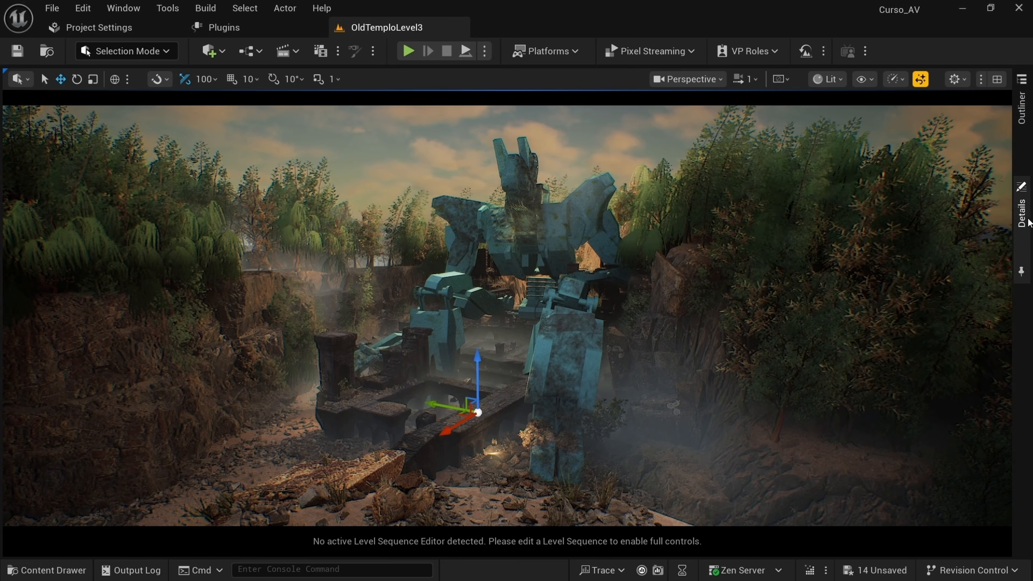
Step: Compare the wide temple view with and without the post process volume, leaving the volume enabled
click(1021, 212)
click(839, 378)
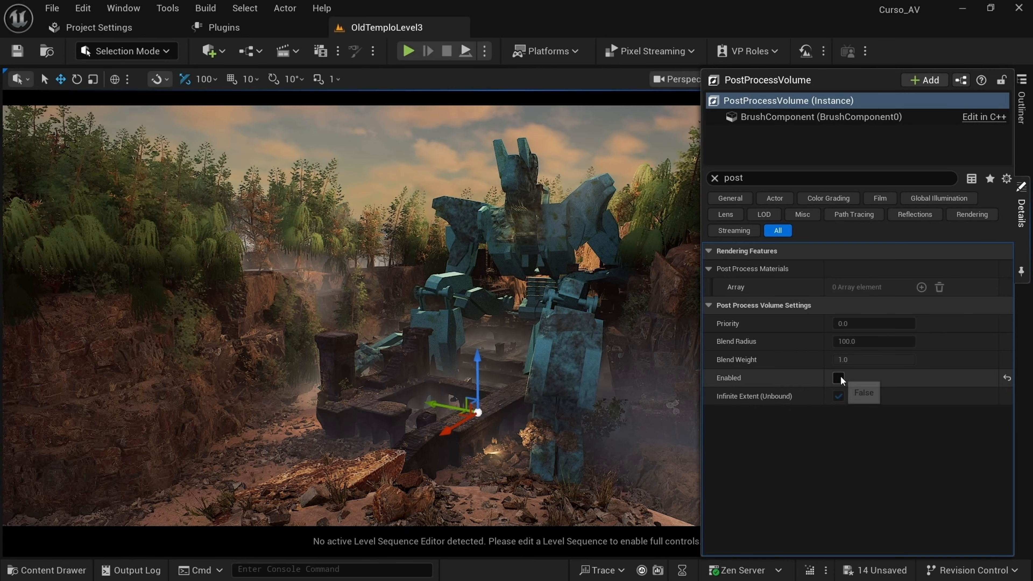
click(838, 378)
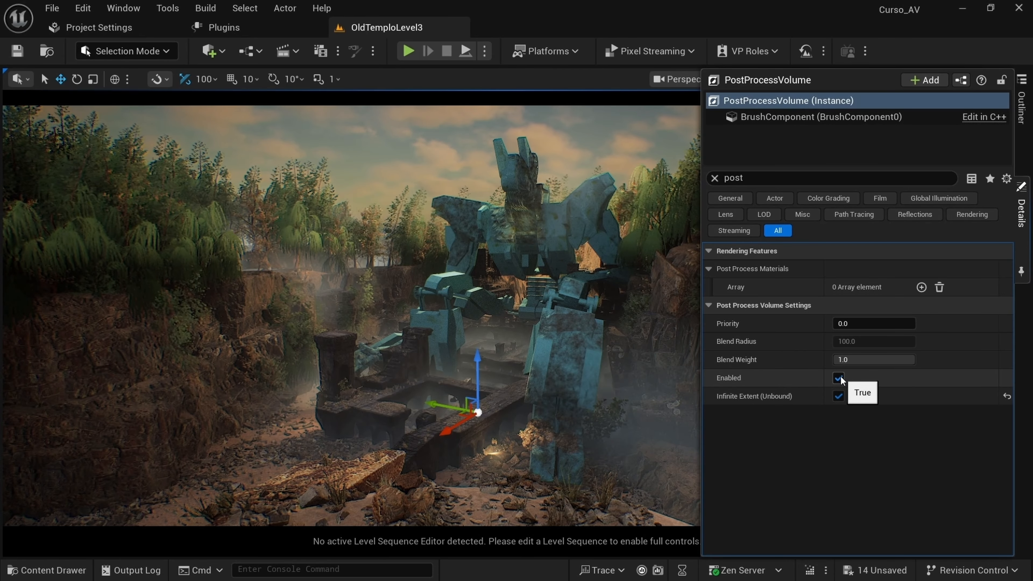
click(840, 376)
click(840, 376)
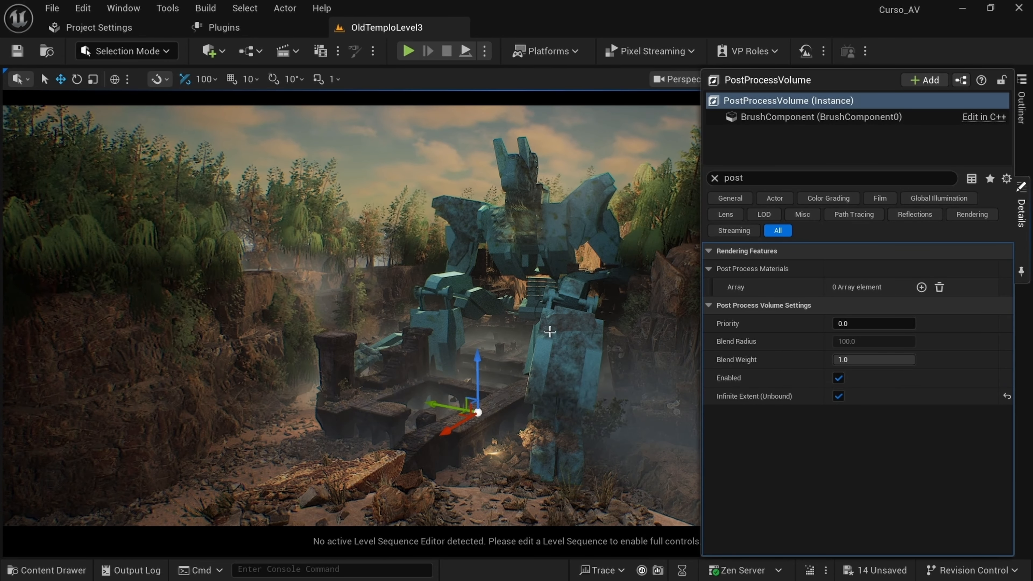
Step: Recall saved camera view 1 and compare the robot close-up with the post process volume disabled and re-enabled
right_drag(548, 330, 550, 327)
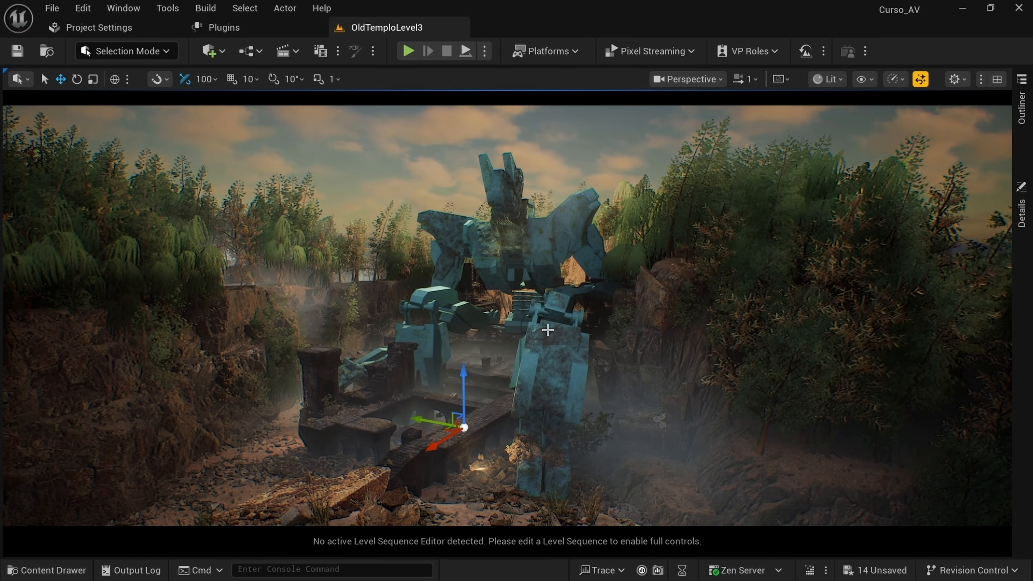
key(1)
click(1023, 226)
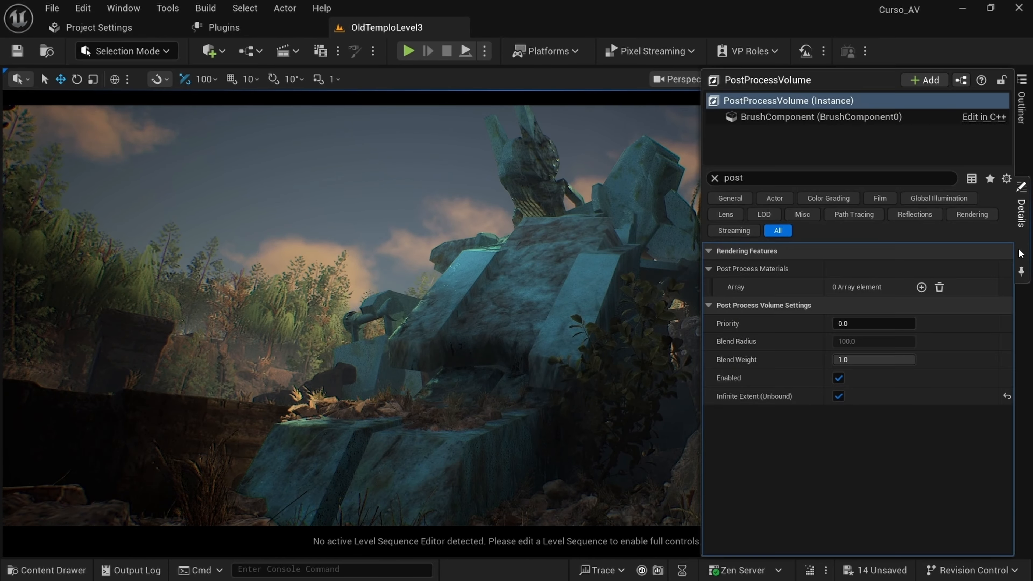
click(838, 378)
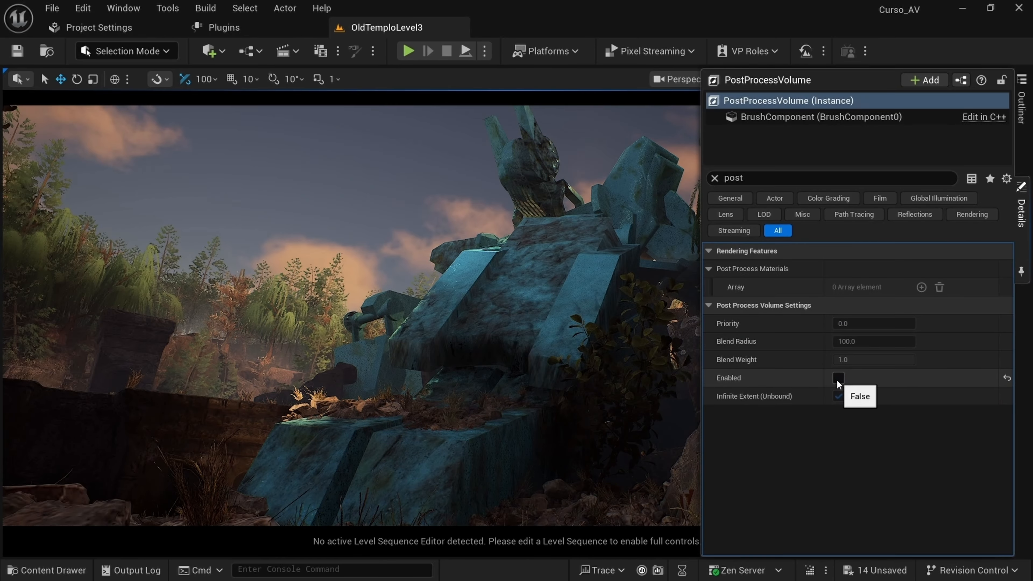
click(838, 378)
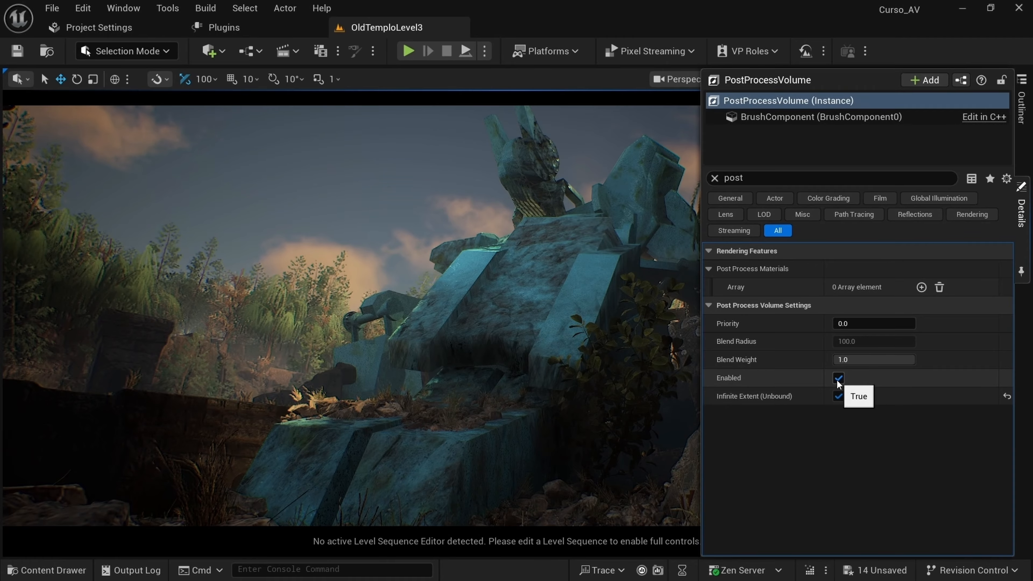
Step: Compare the grading on and off from the low view of the robot above the stone arch, leaving the volume enabled
right_drag(580, 261, 612, 274)
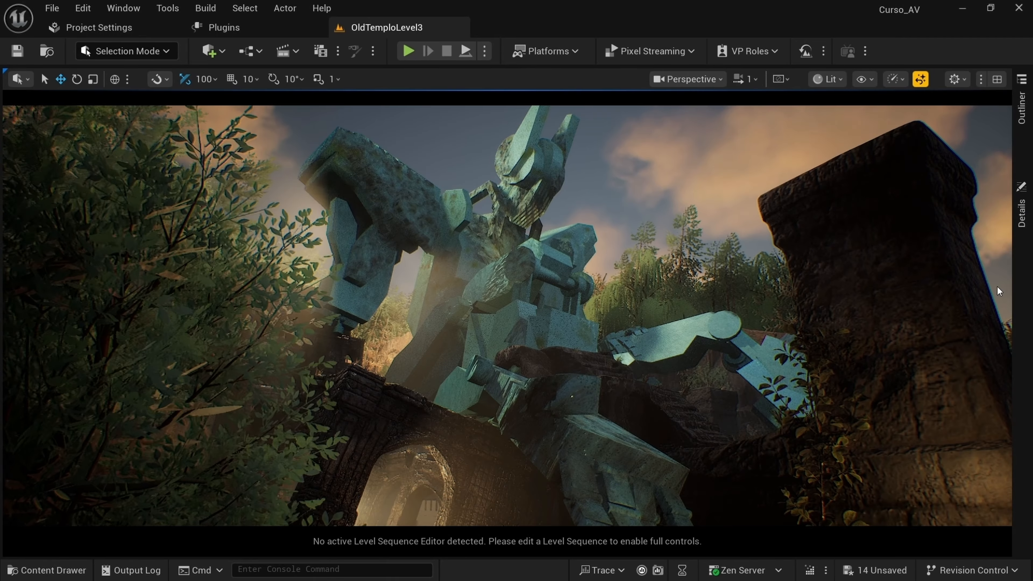
click(1021, 212)
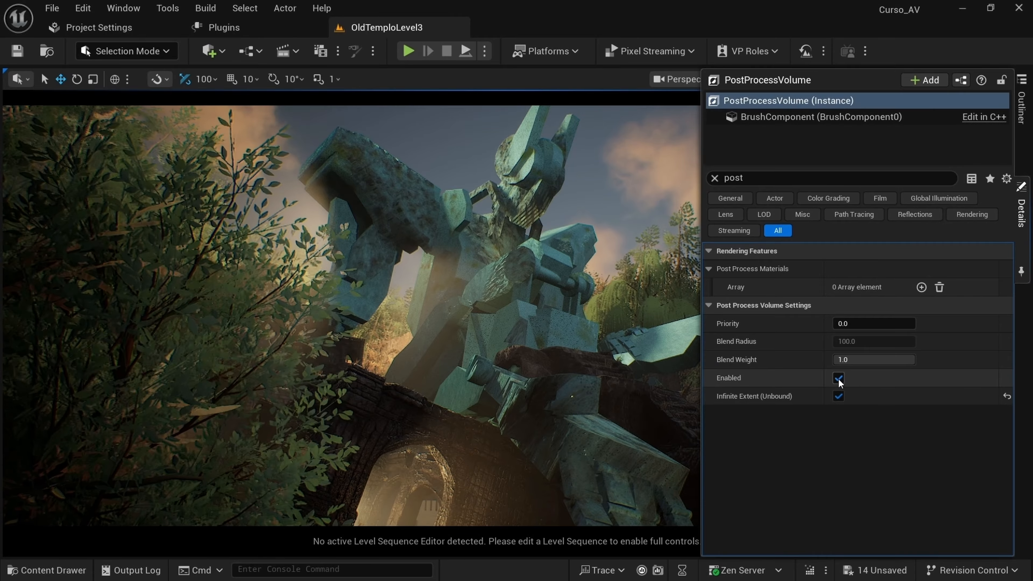
click(838, 378)
click(838, 378)
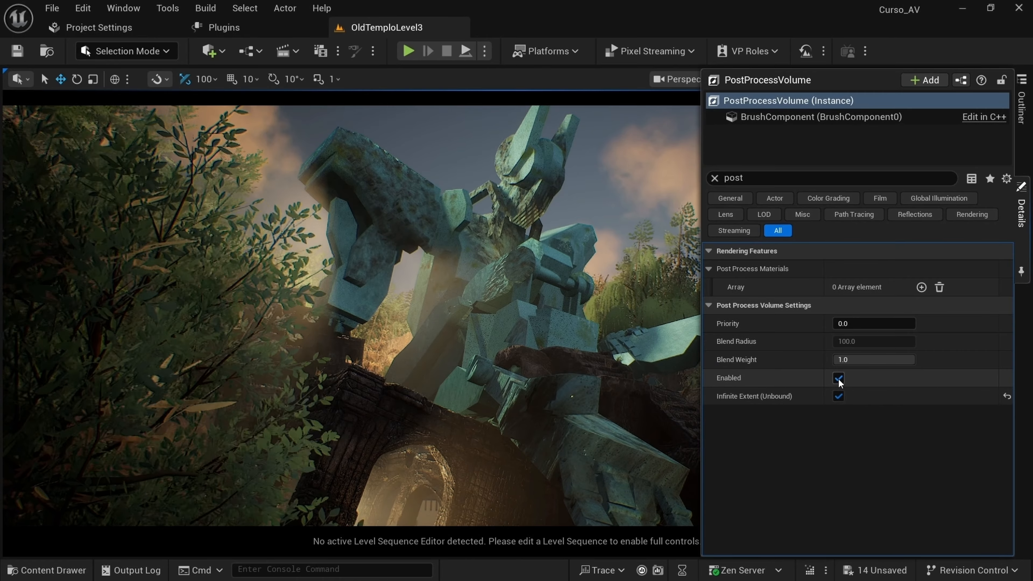
click(837, 378)
click(838, 377)
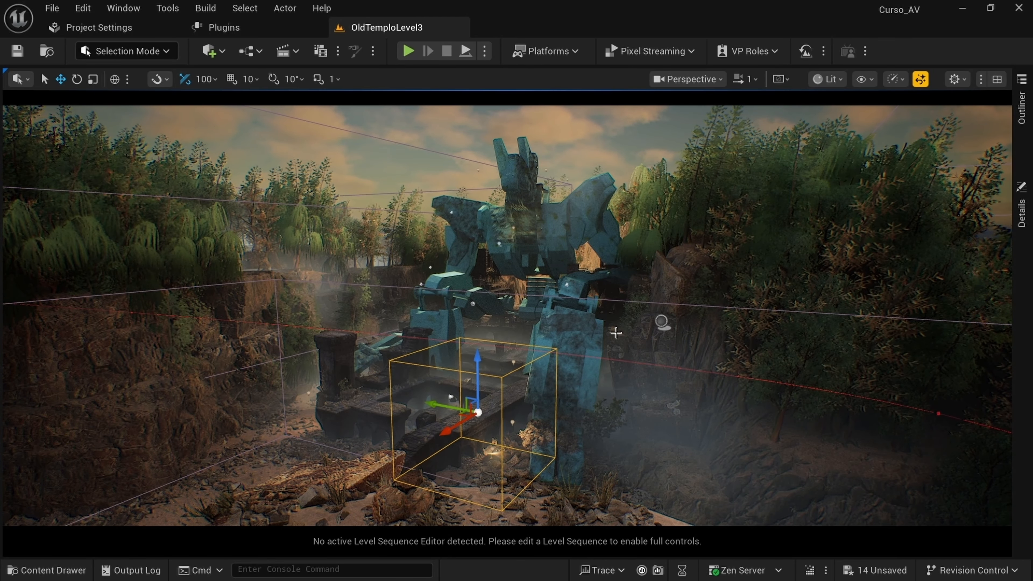
Step: Turn on game view in the viewport to review the wide temple shot without editor icons, outlines or gizmos
key(g)
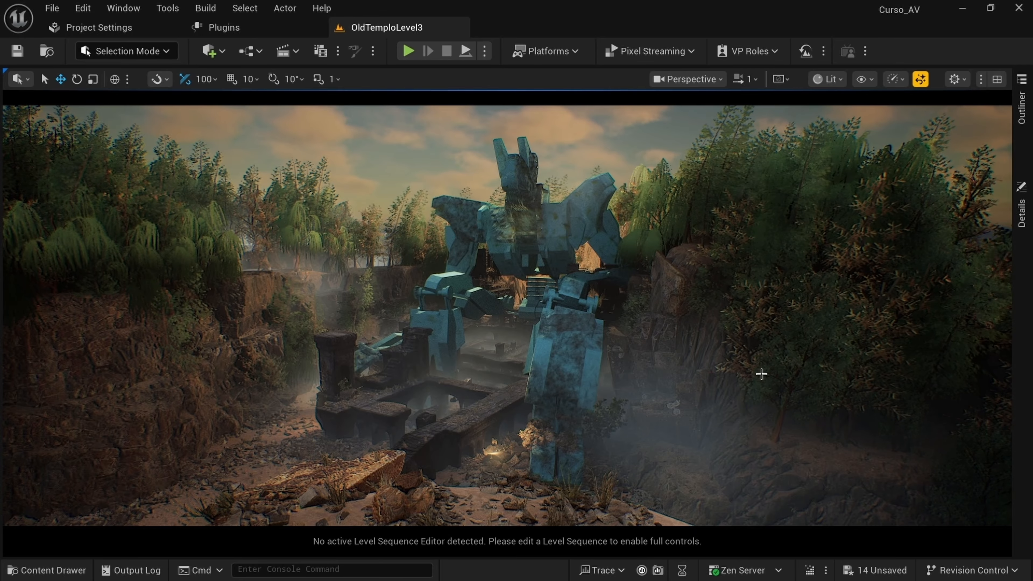
click(870, 83)
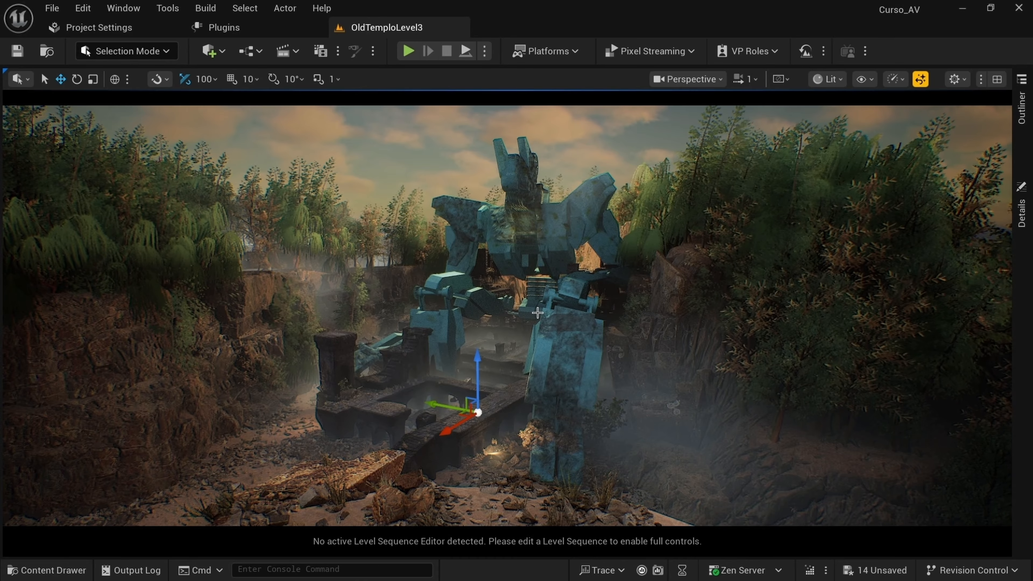
key(g)
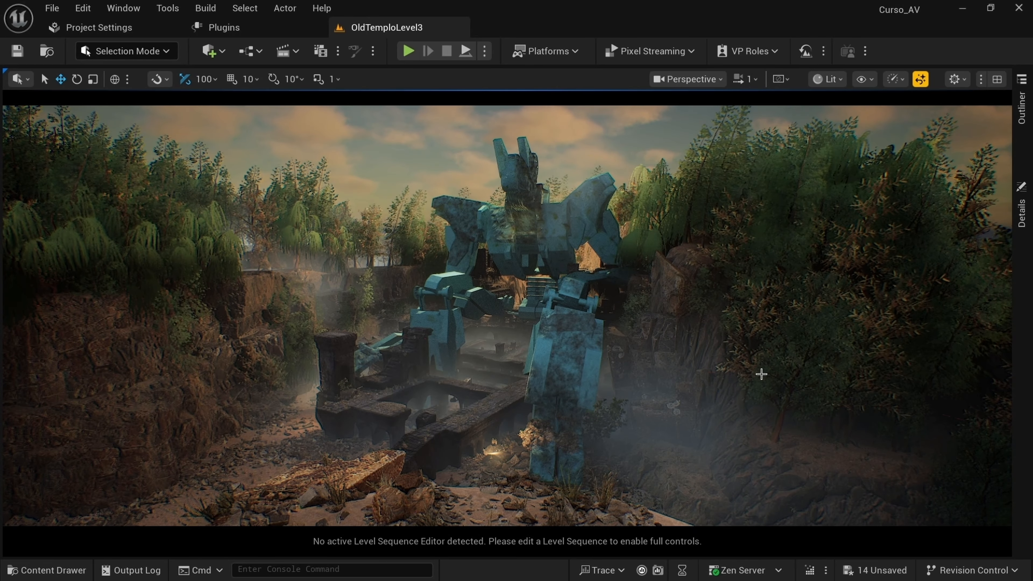